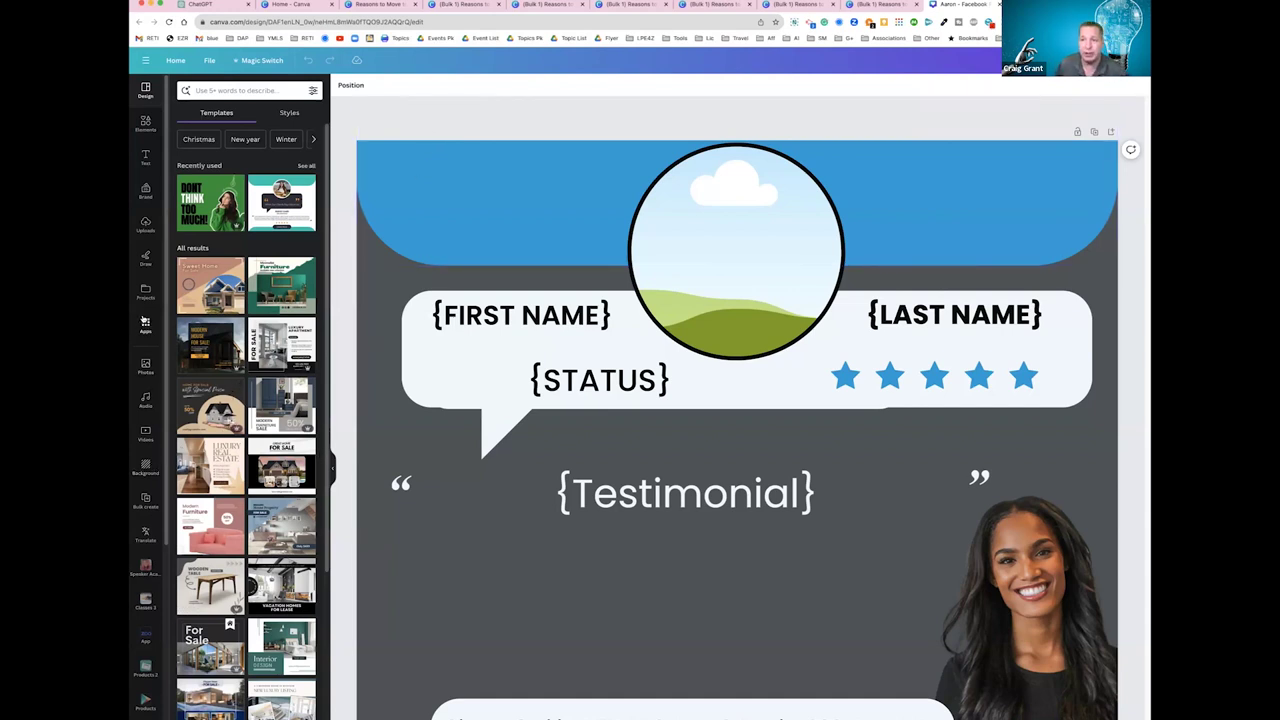
# Start manual data entry for Bulk create and paste the copied testimonial table starting at the first cell of row 1
pyautogui.click(145, 497)
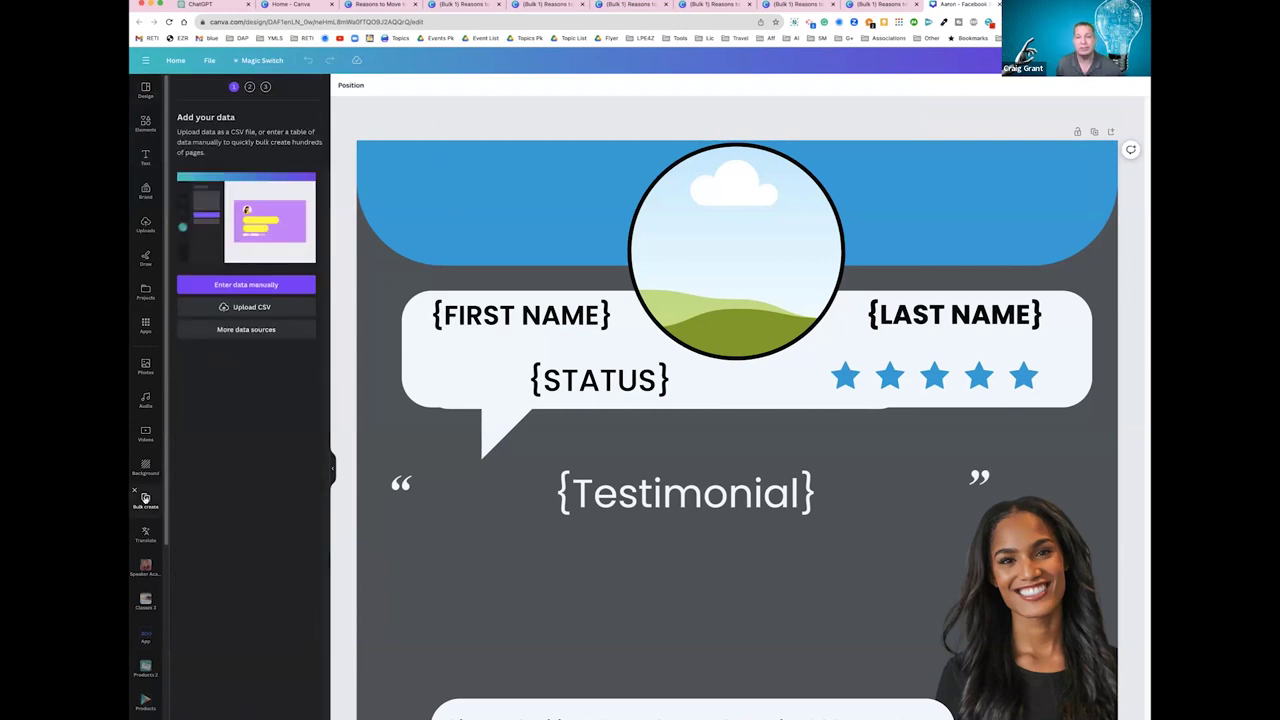
pyautogui.click(248, 286)
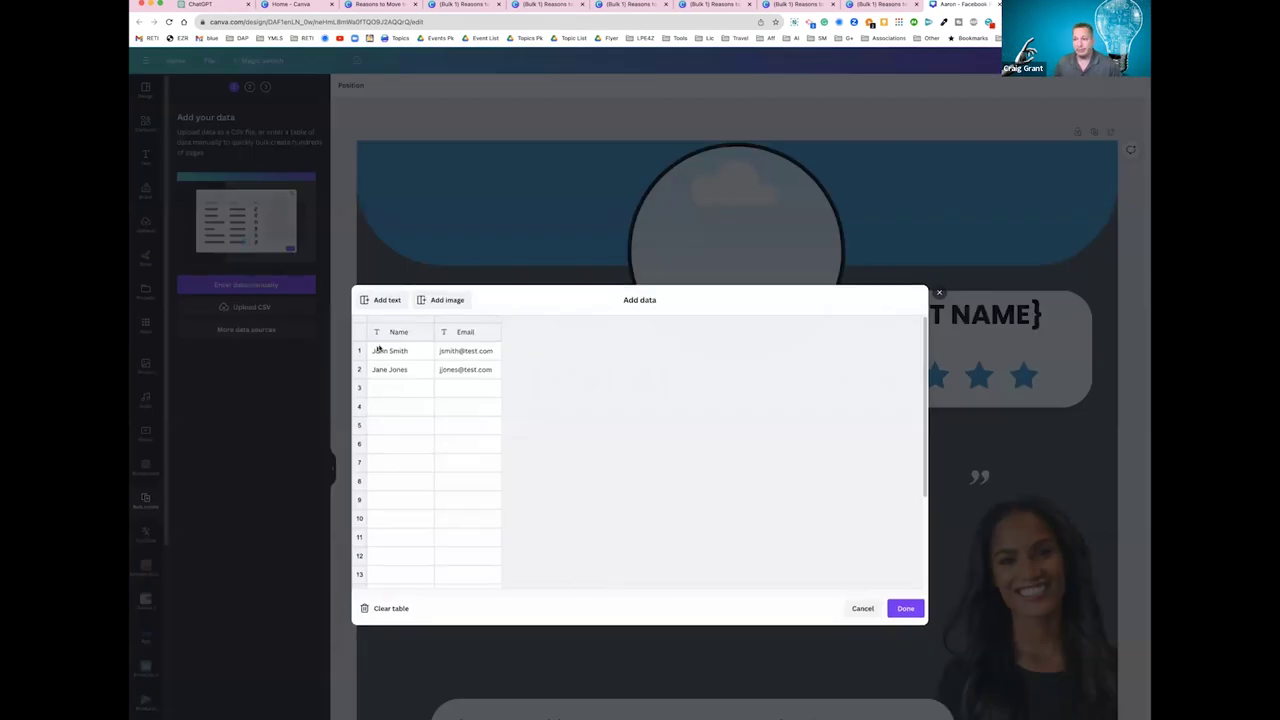
pyautogui.click(381, 355)
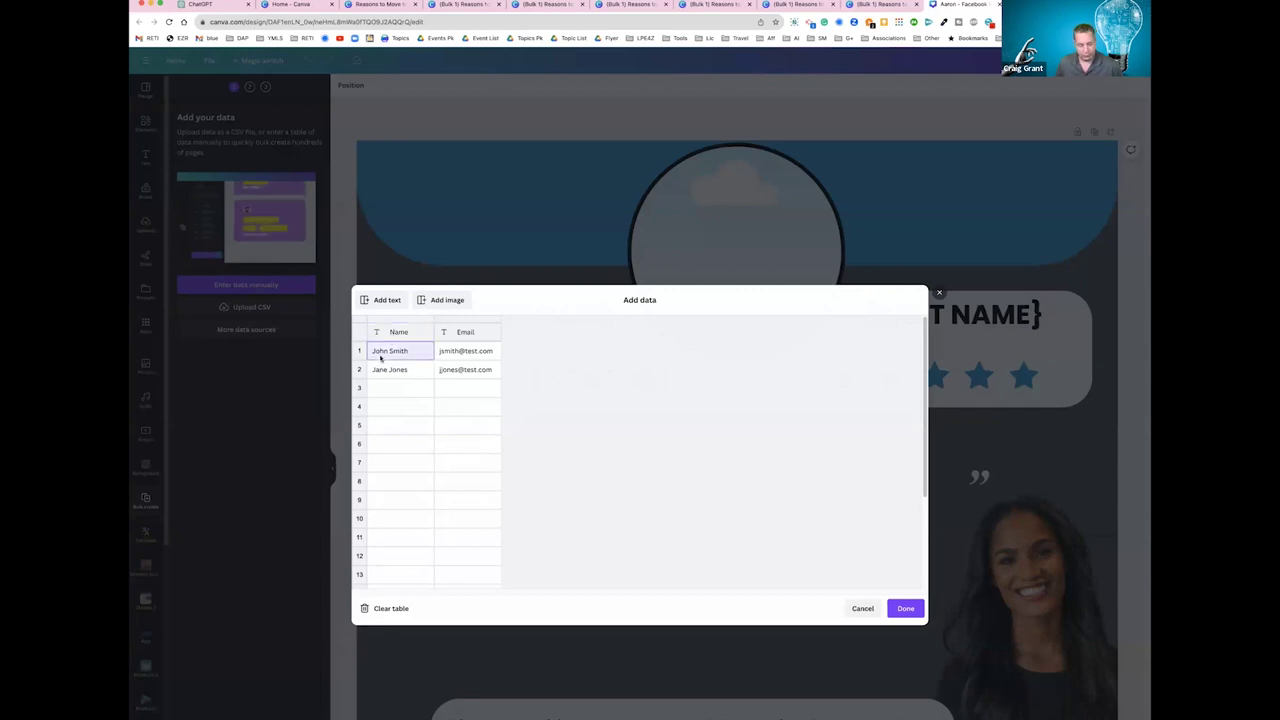
pyautogui.press('super+v')
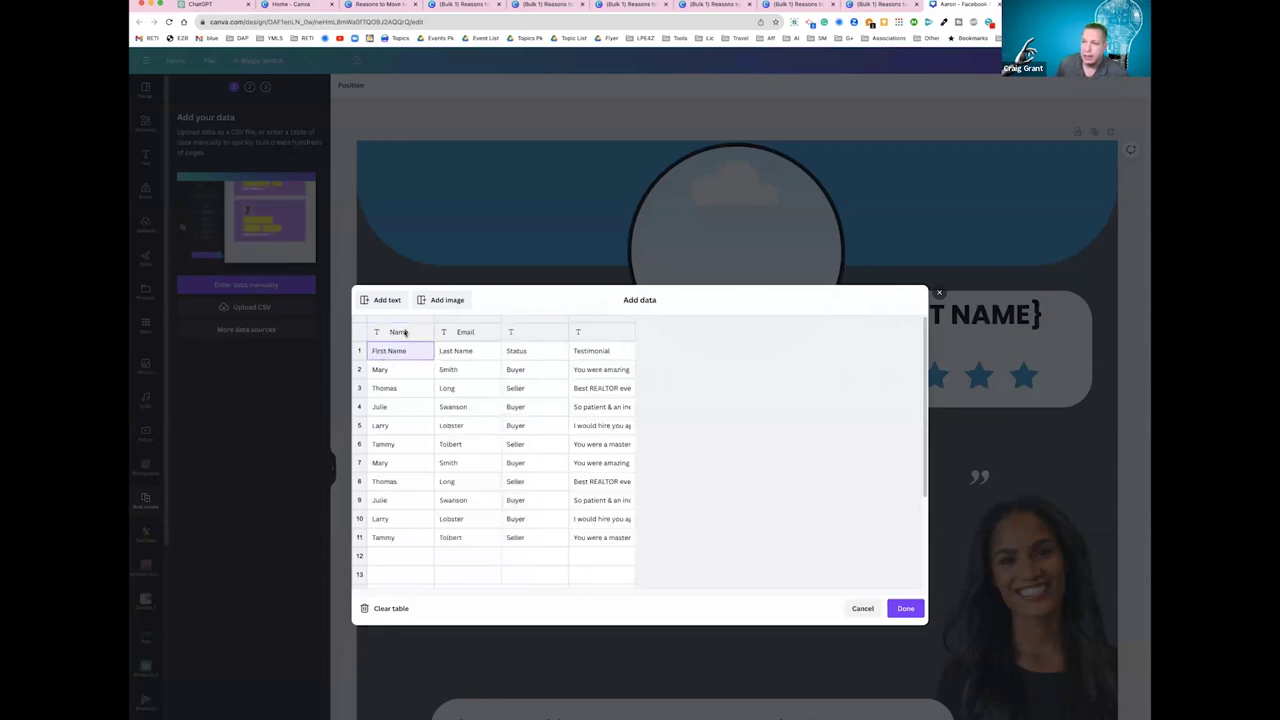
# Rename the data table's first column heading to "First Name"
pyautogui.click(402, 333)
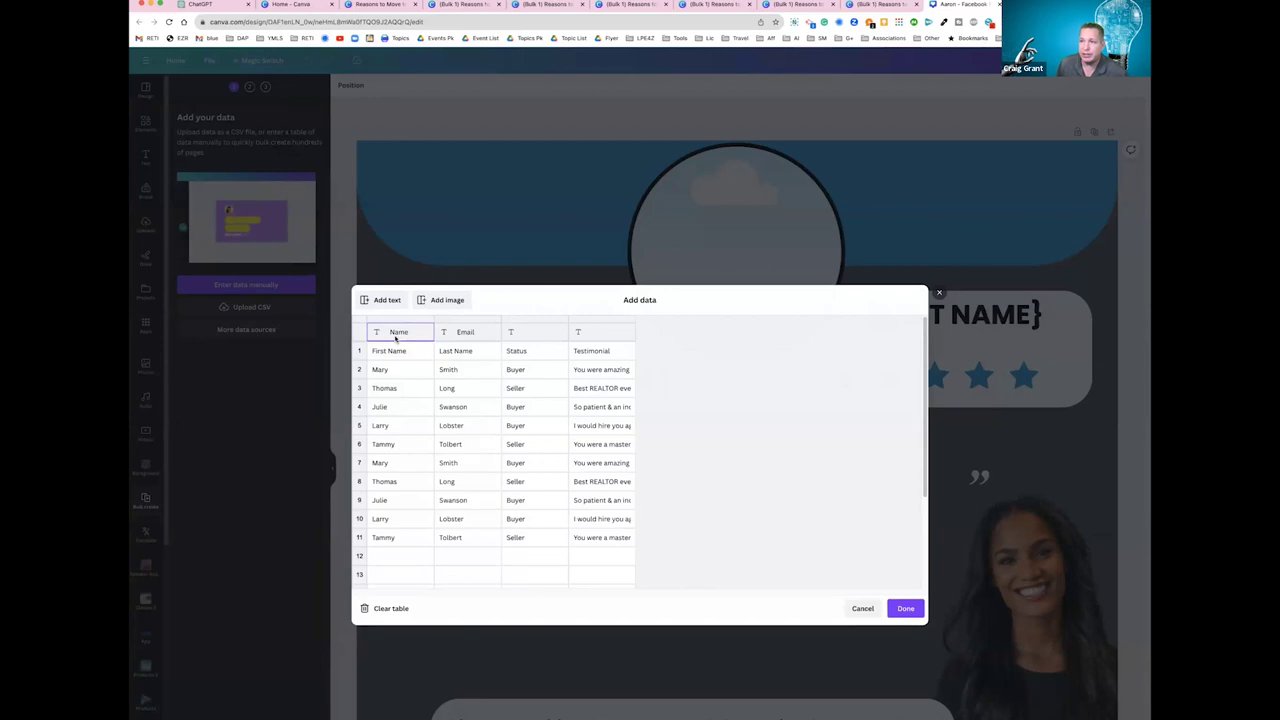
pyautogui.click(396, 338)
pyautogui.press('BackSpace')
pyautogui.press('BackSpace')
pyautogui.press('BackSpace')
pyautogui.press('BackSpace')
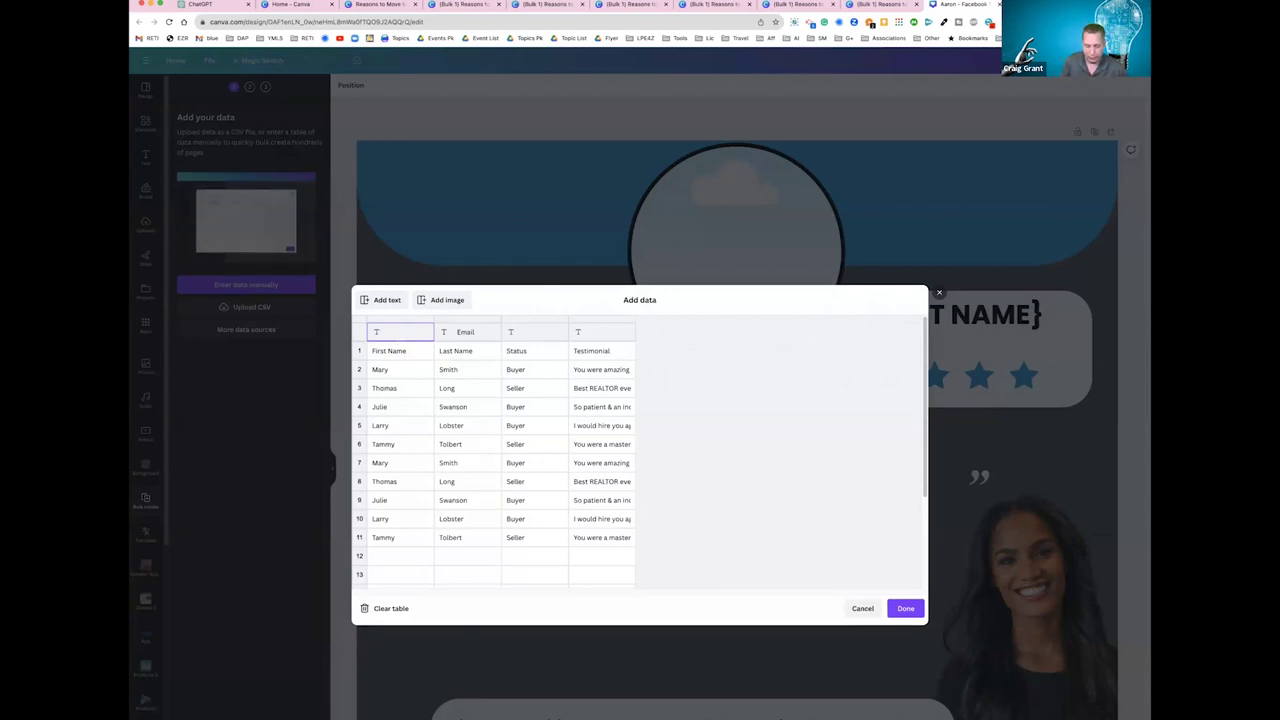
pyautogui.write('First Na')
# Rename the data table's second column heading to "Last Name"
pyautogui.press('Tab')
pyautogui.press('BackSpace')
pyautogui.press('BackSpace')
pyautogui.press('BackSpace')
pyautogui.press('BackSpace')
pyautogui.press('BackSpace')
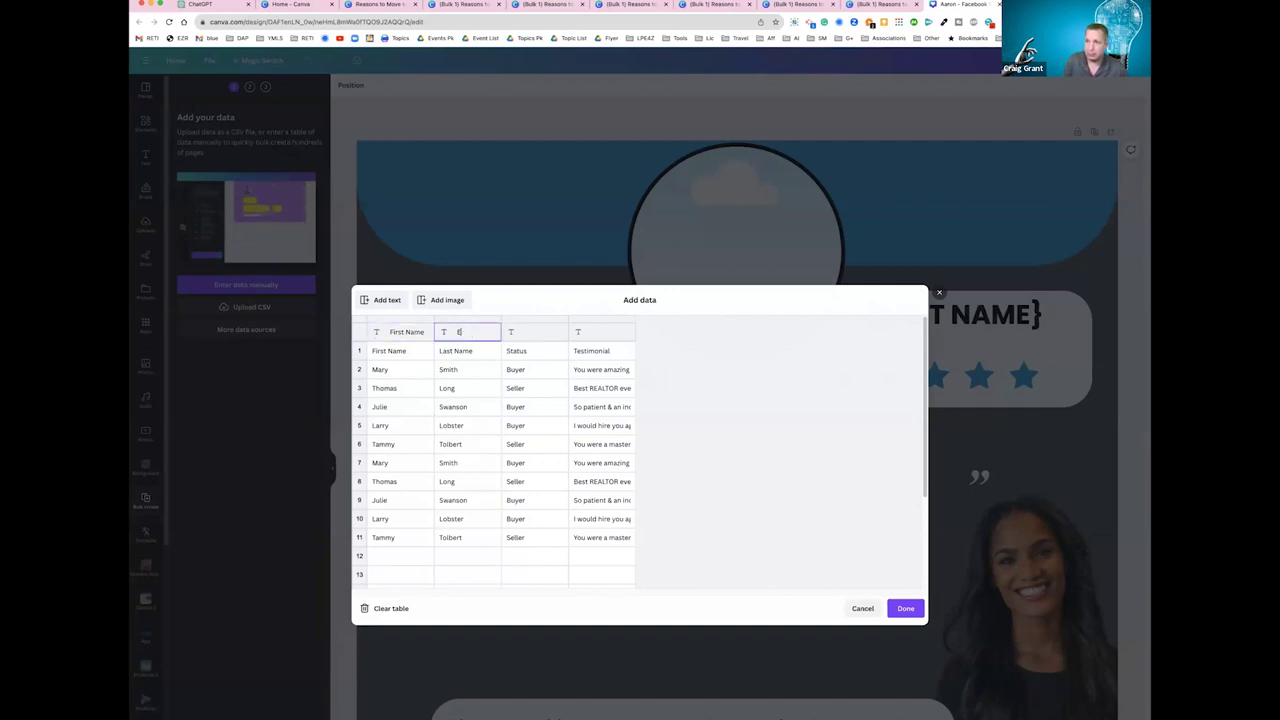
pyautogui.write('Last Name')
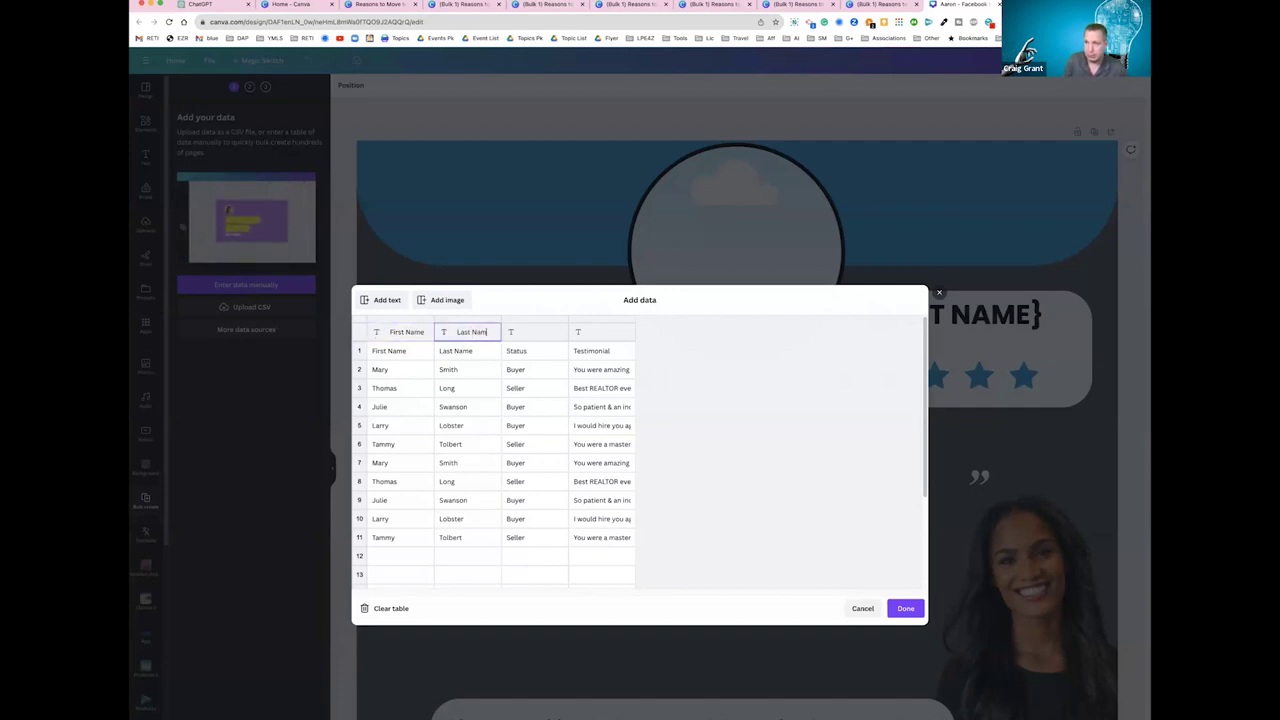
# Name the third column "Status" and the fourth column "Testimonial"
pyautogui.click(510, 333)
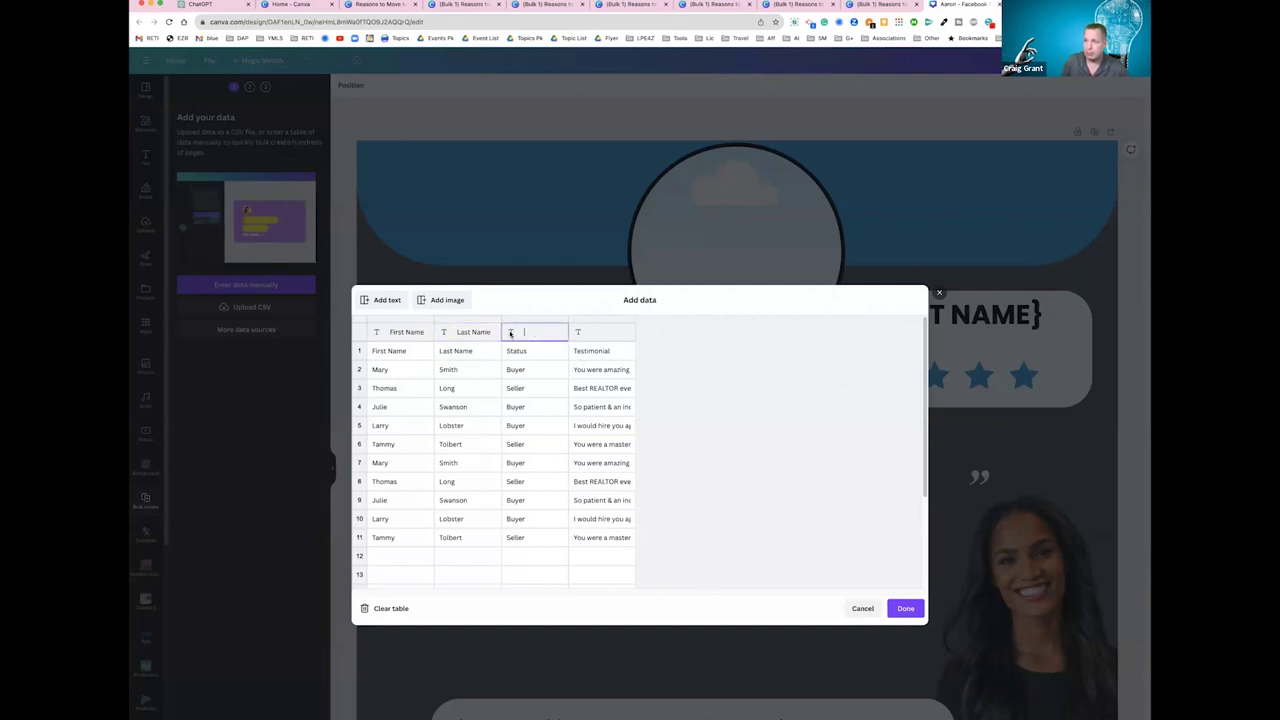
pyautogui.write('Status')
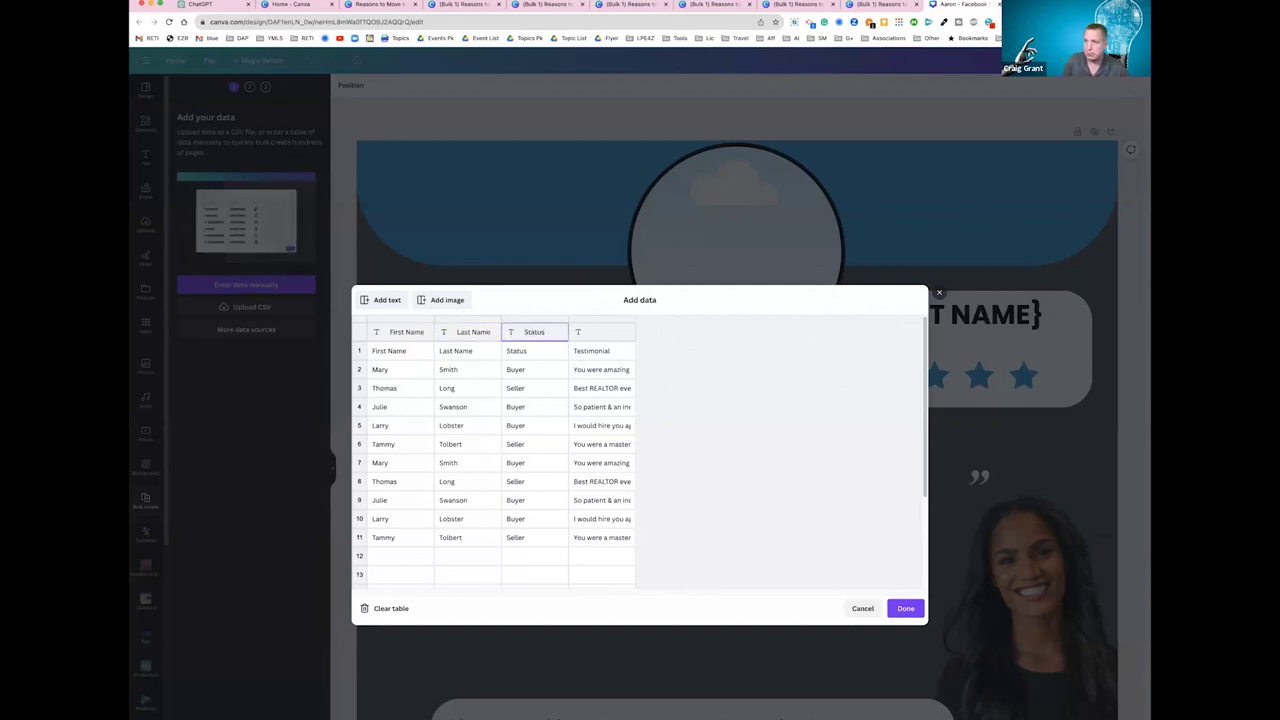
pyautogui.click(594, 334)
pyautogui.write('Te')
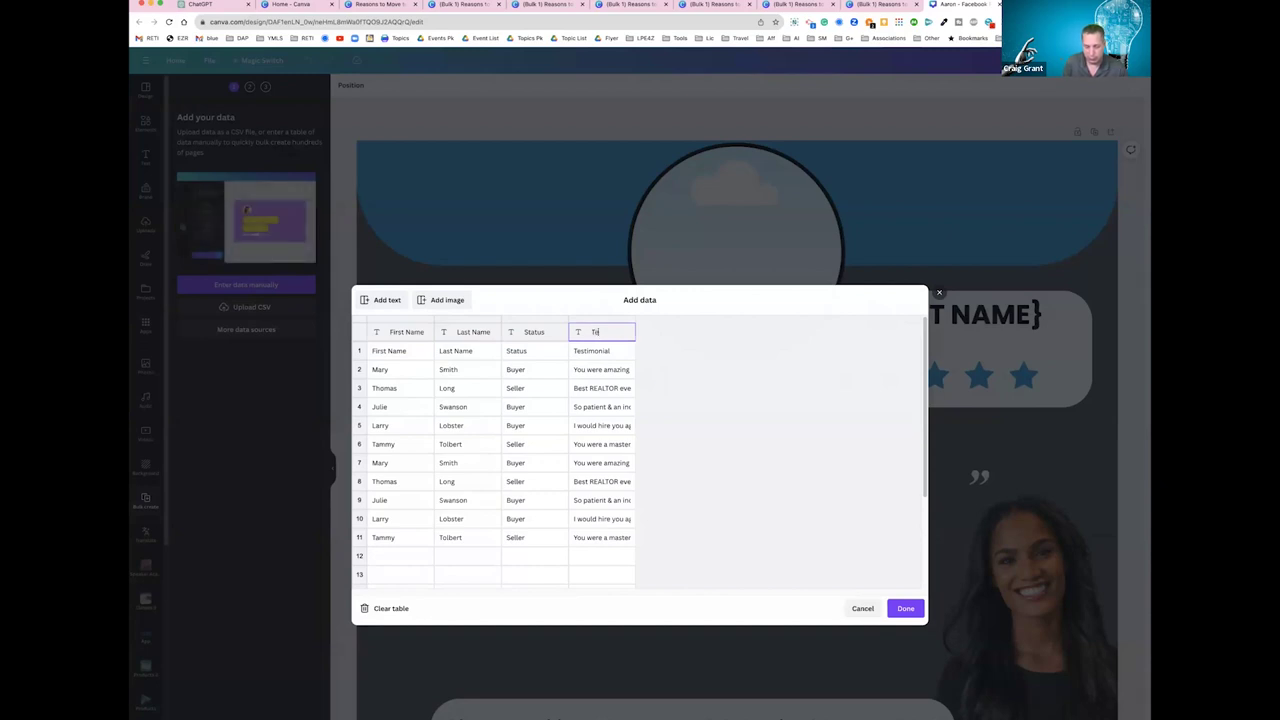
pyautogui.write('stimonial')
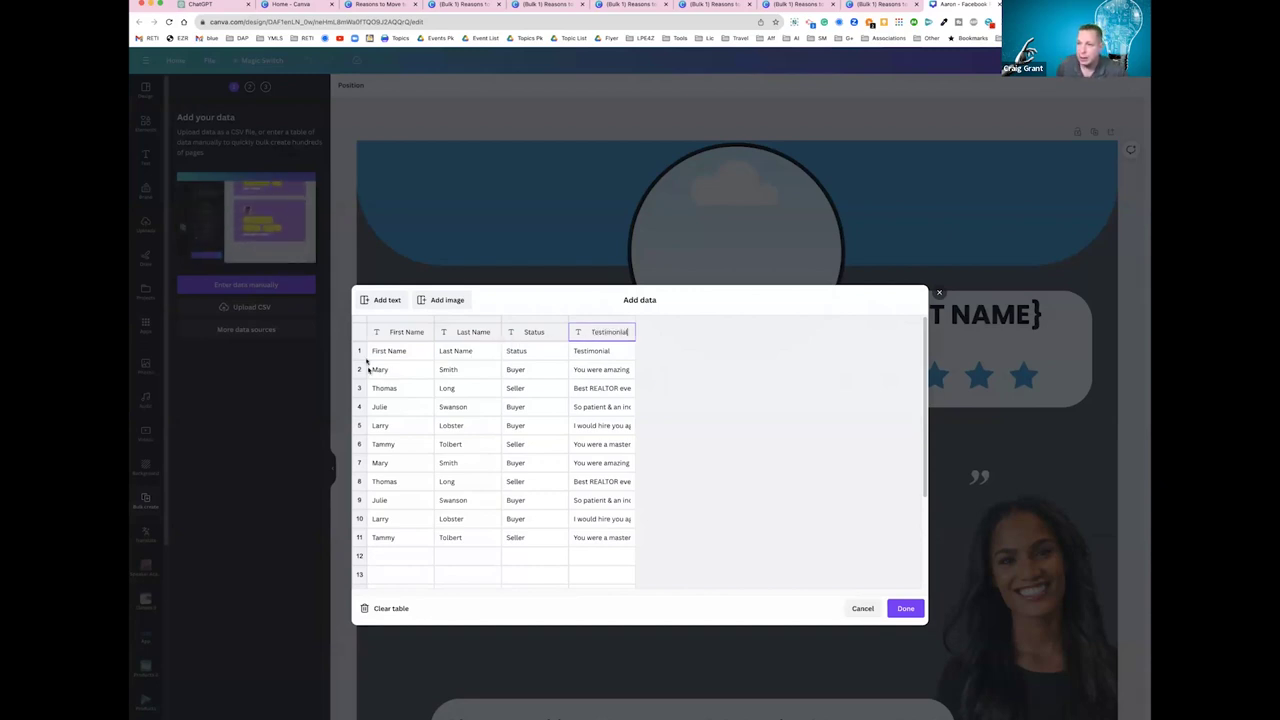
# Delete row 1, which repeats the column headings, from the data table
pyautogui.click(358, 350)
pyautogui.rightClick(357, 350)
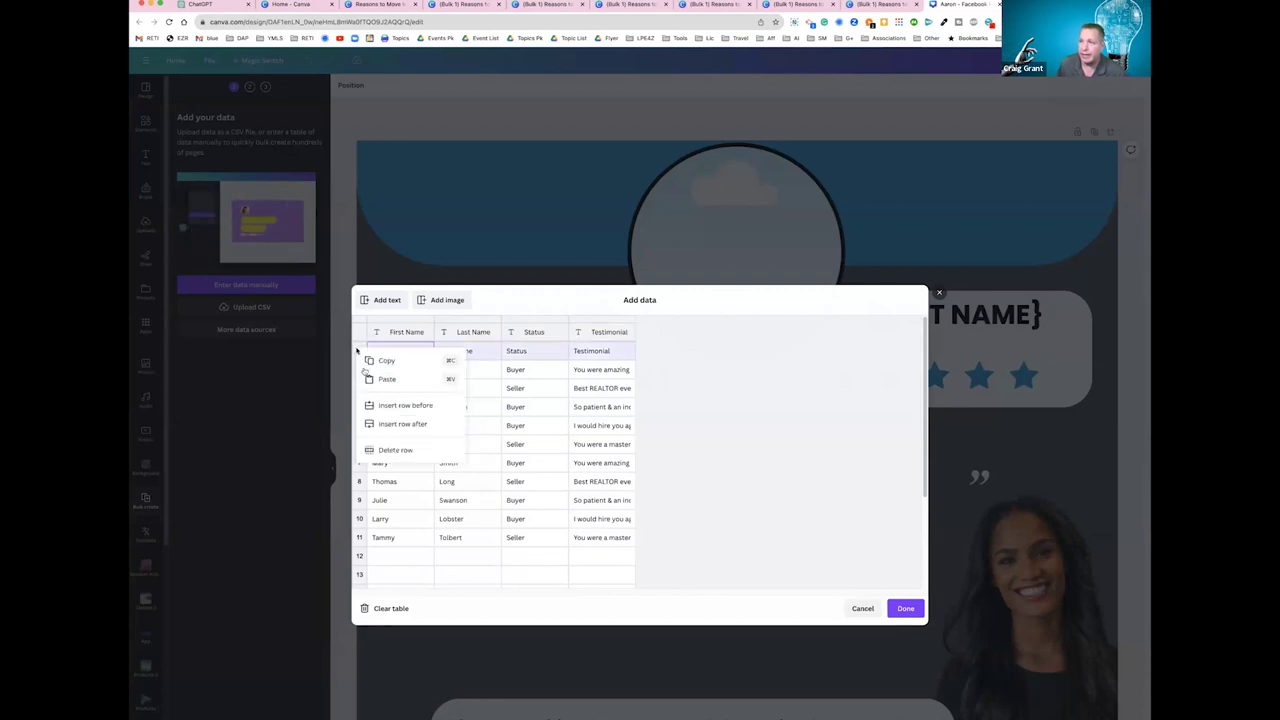
pyautogui.click(395, 450)
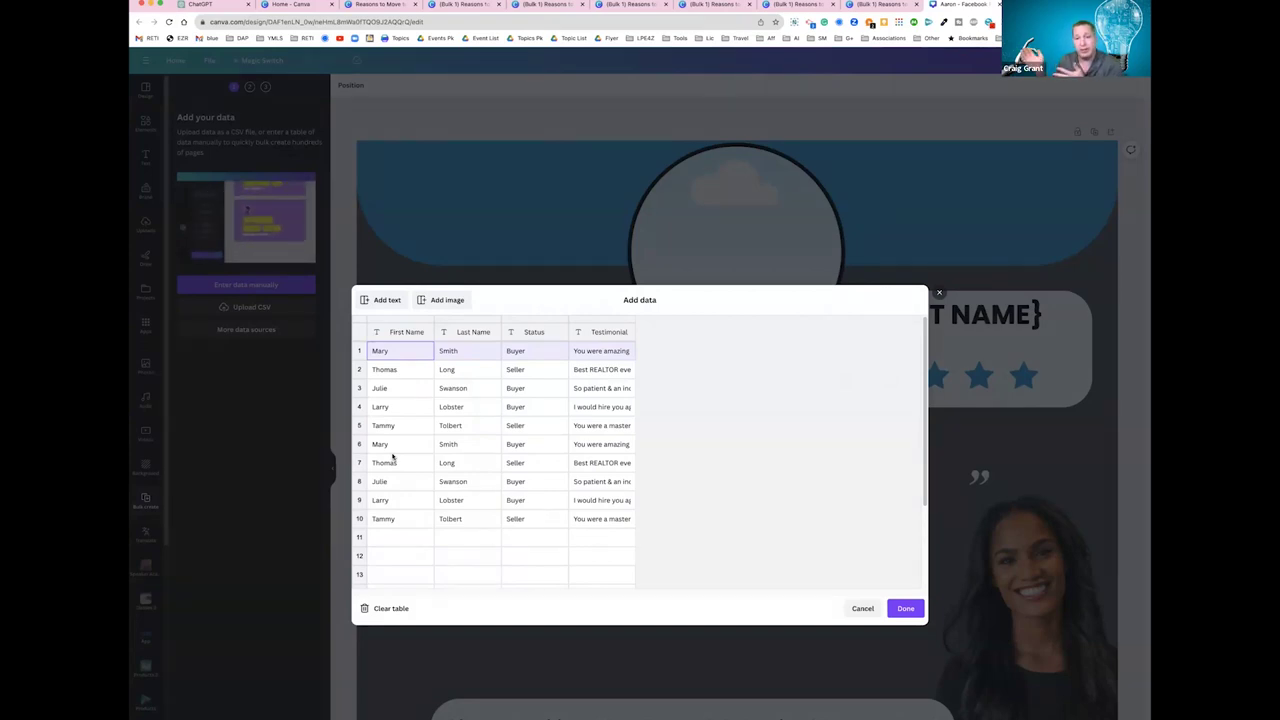
# Add an image column to the table and assign the first photo of the Ed Directors folder to row 1
pyautogui.click(440, 301)
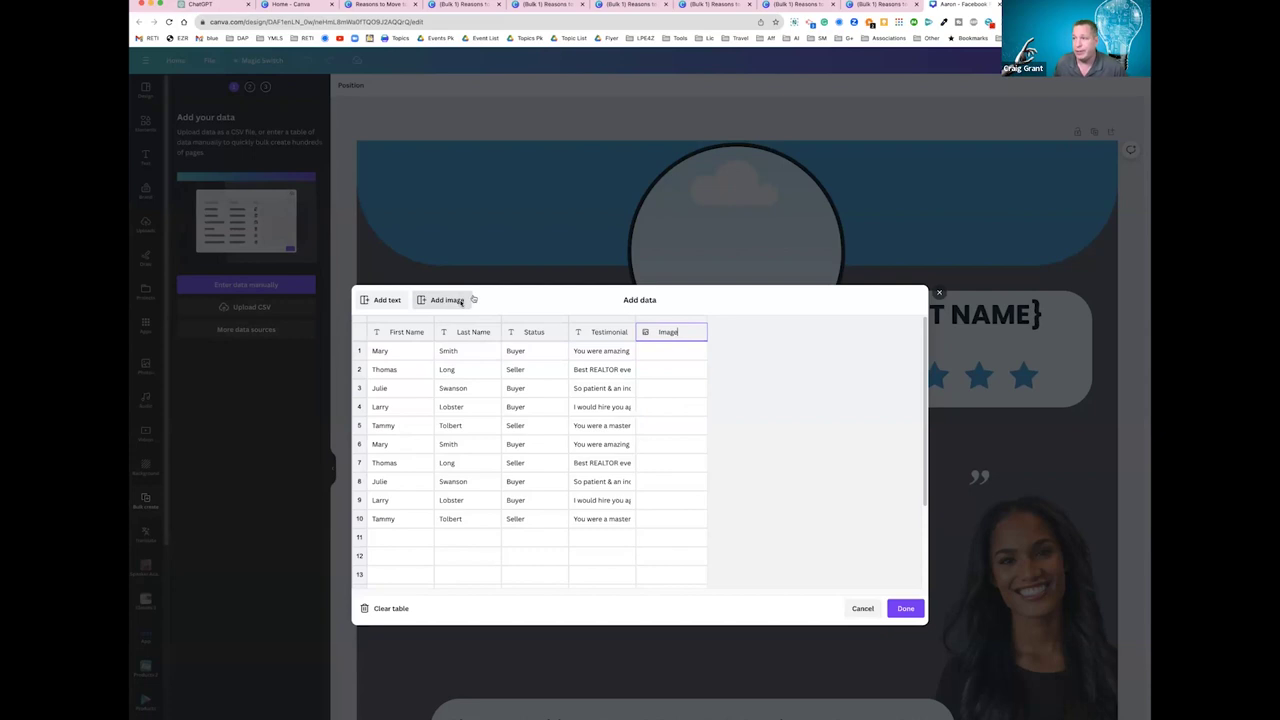
pyautogui.click(654, 351)
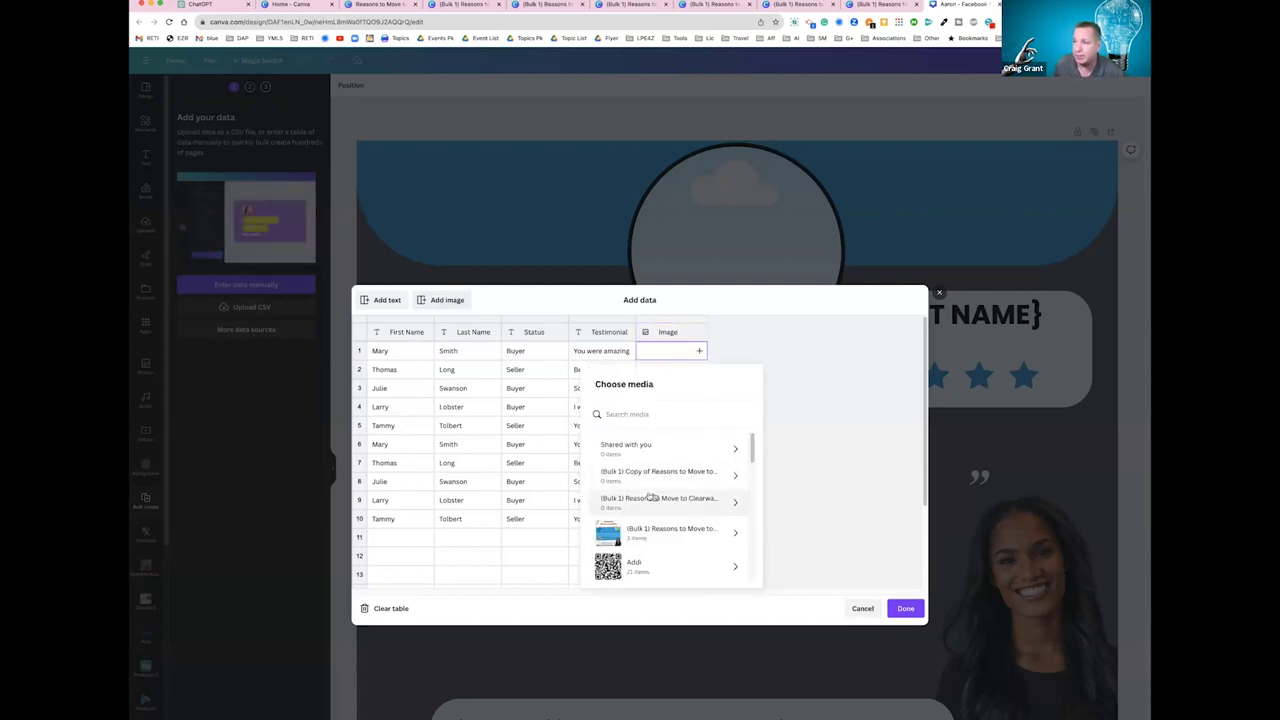
pyautogui.scroll(-10, 655, 494)
pyautogui.scroll(-5, 648, 495)
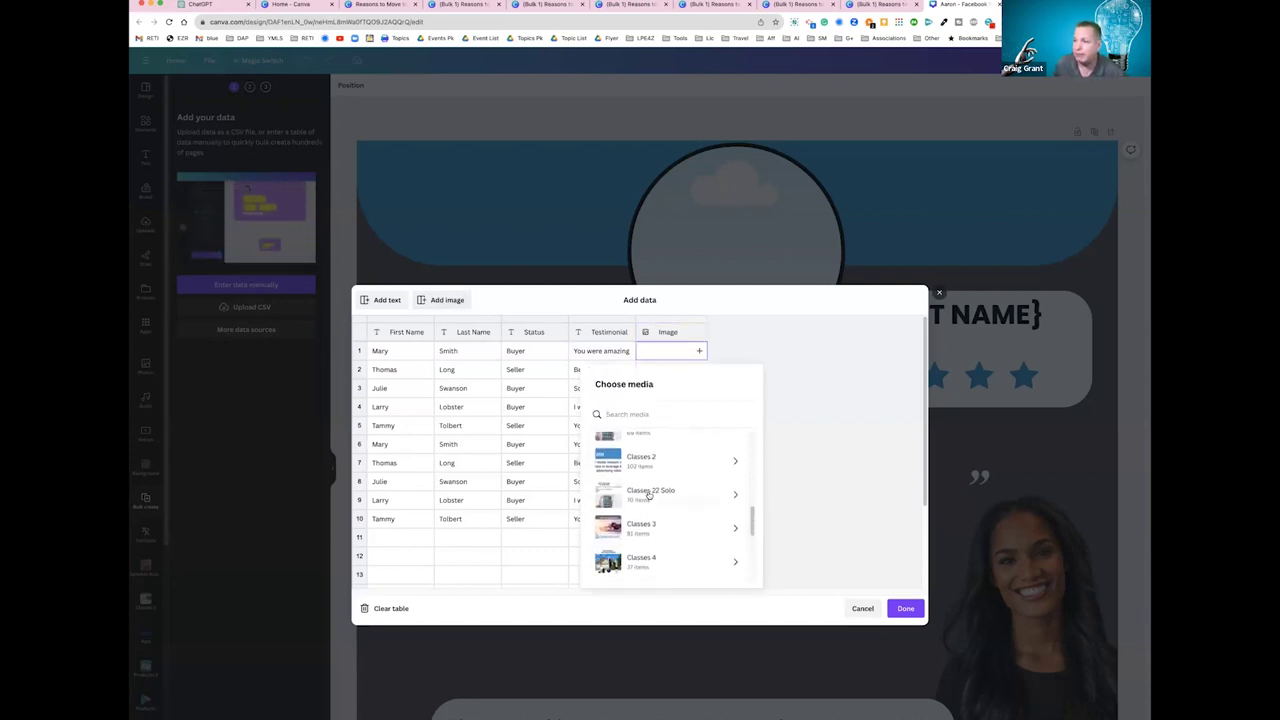
pyautogui.scroll(-2, 650, 495)
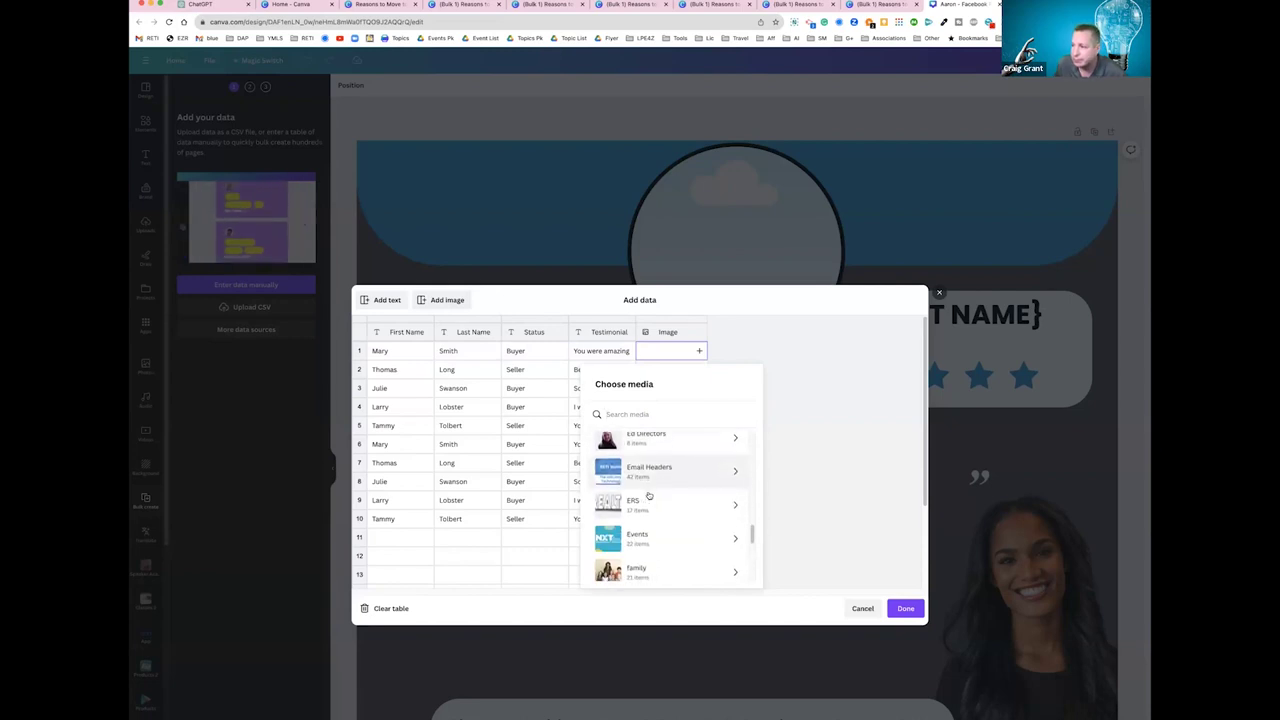
pyautogui.click(651, 440)
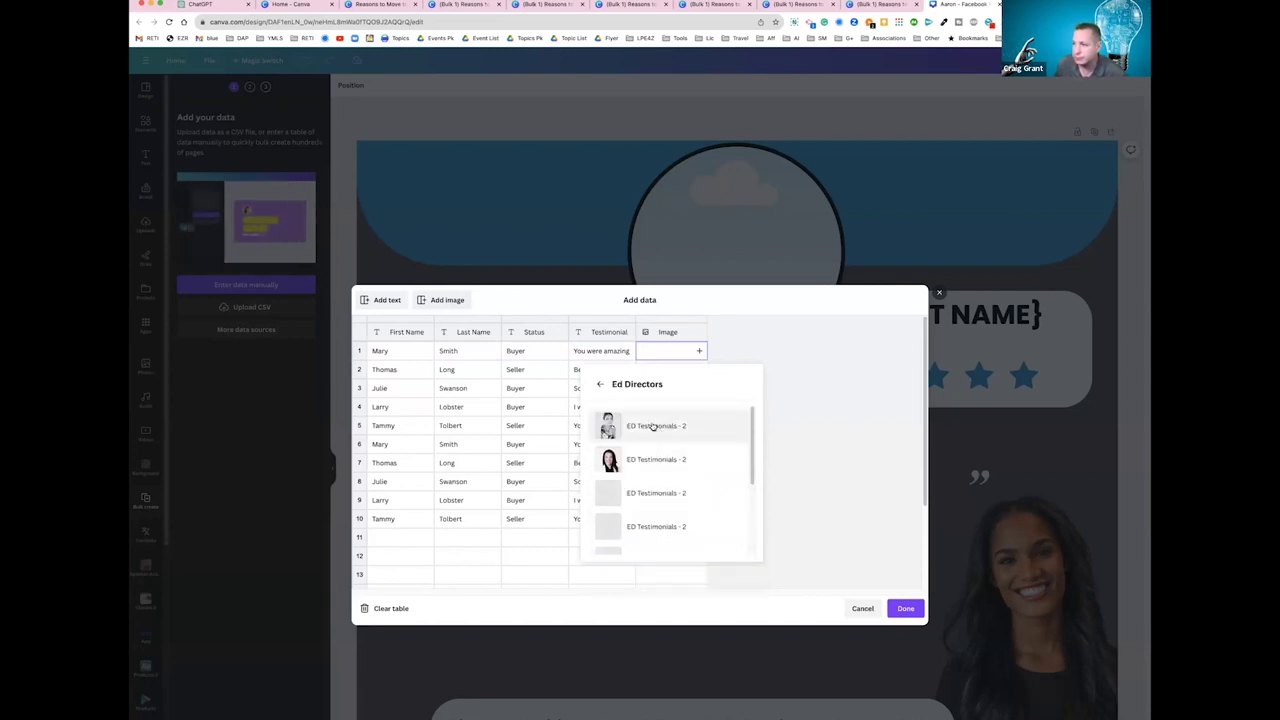
pyautogui.click(655, 430)
# Fill the Image cells of rows 2 to 5 with the second to fifth Ed Directors photos, in order
pyautogui.click(659, 373)
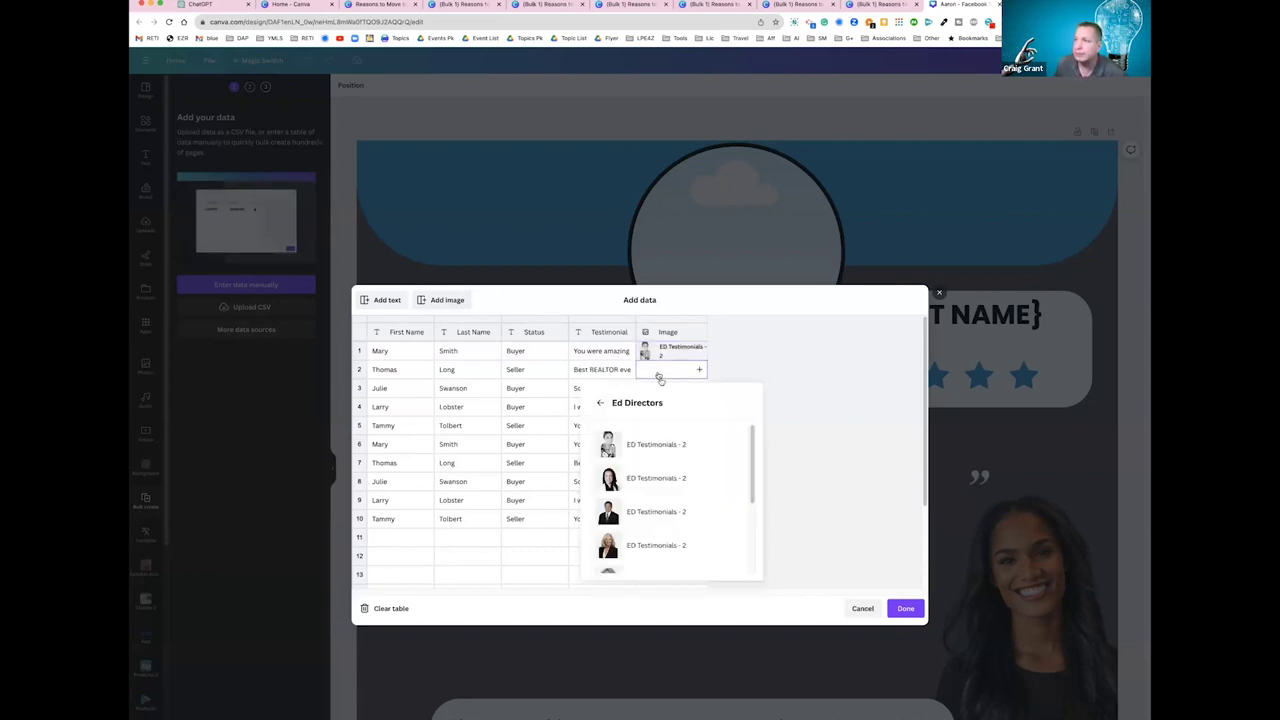
pyautogui.click(644, 478)
pyautogui.click(658, 391)
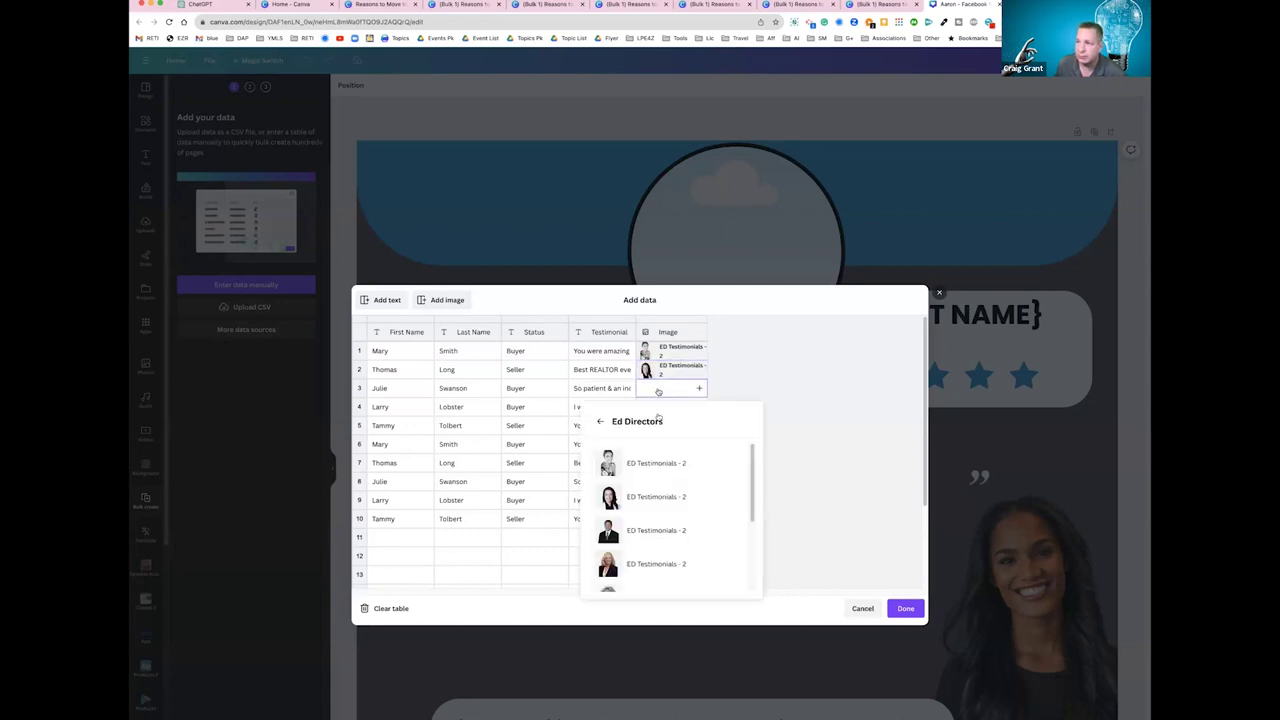
pyautogui.click(645, 530)
pyautogui.click(661, 410)
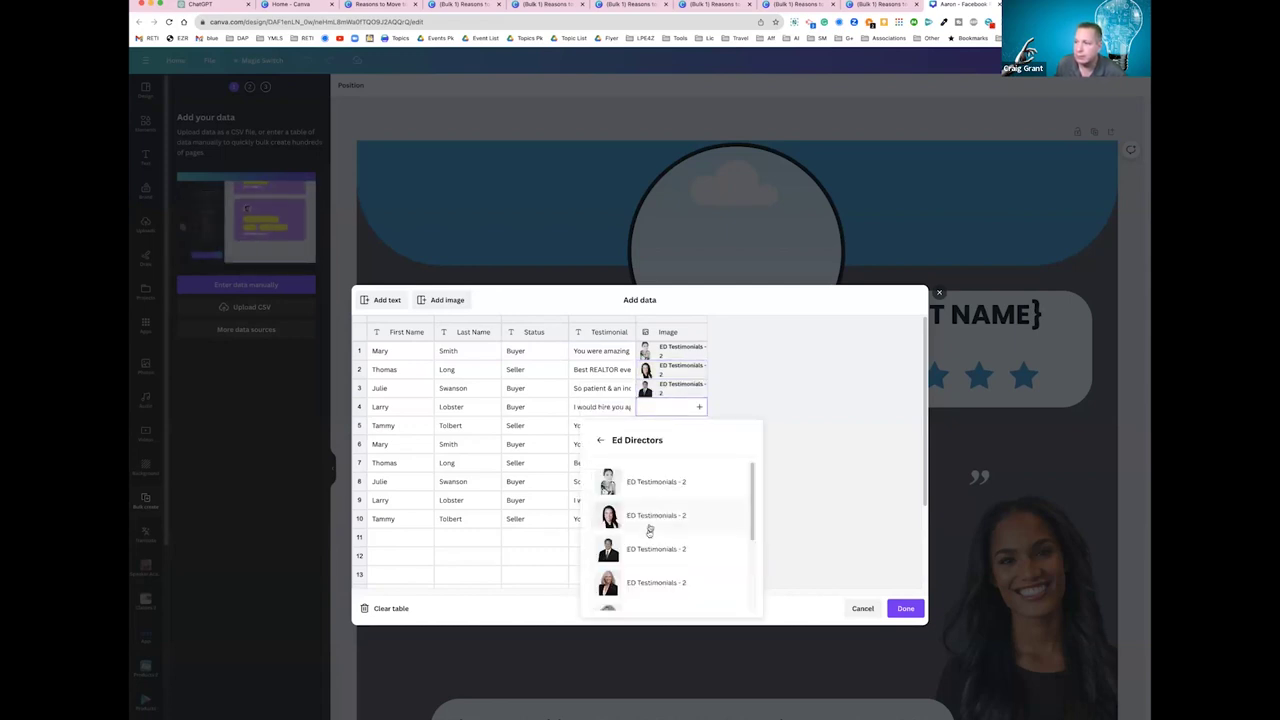
pyautogui.click(646, 579)
pyautogui.click(657, 427)
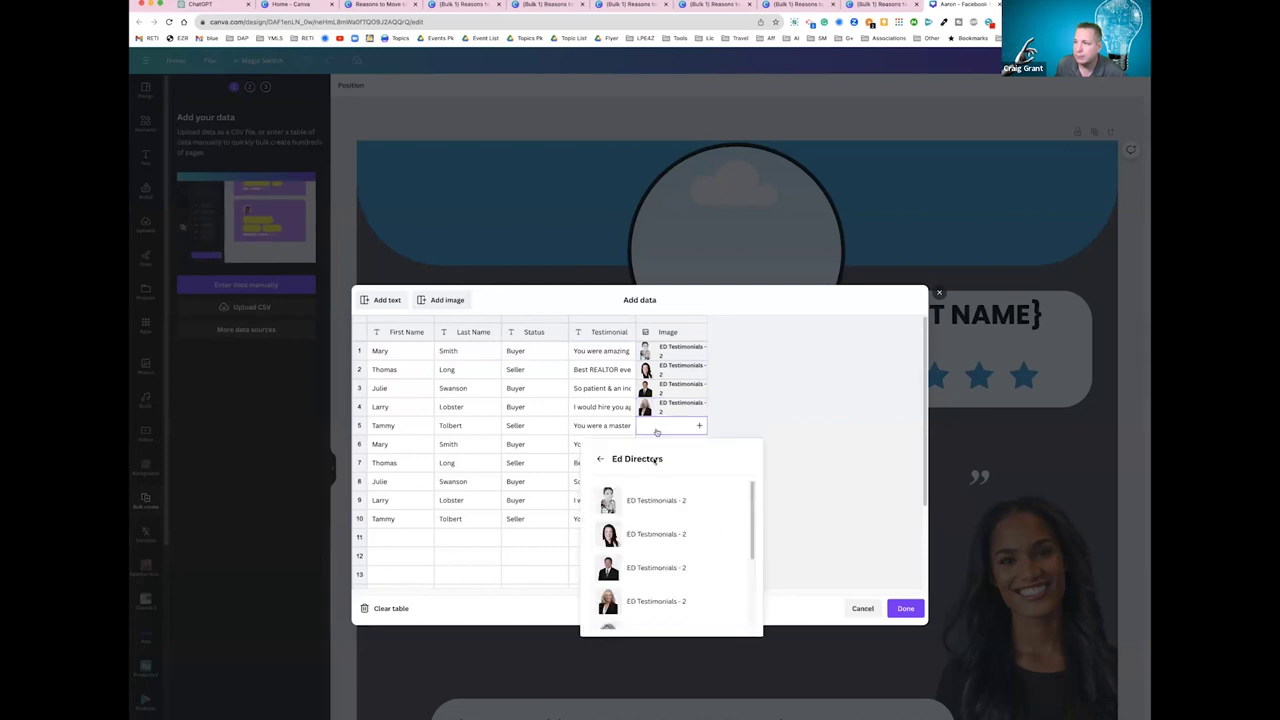
pyautogui.click(655, 520)
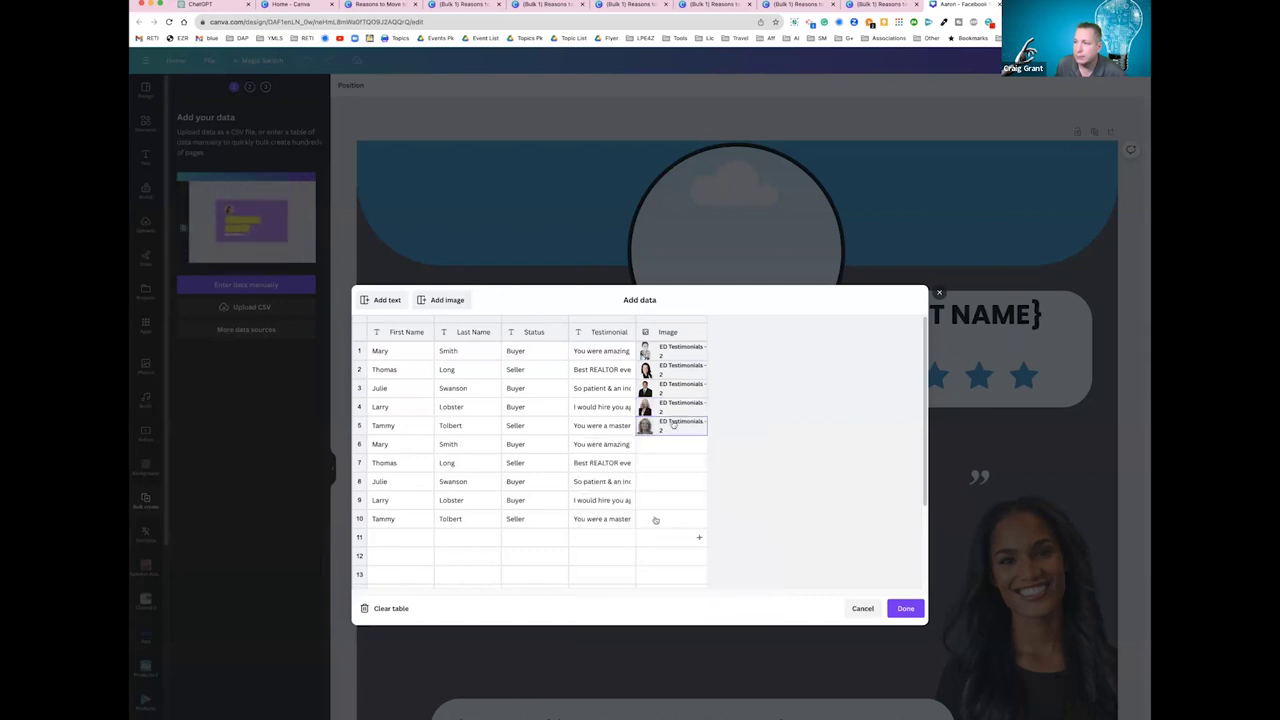
# Fill the Image cells of rows 6 to 8 with the sixth to eighth Ed Directors photos, in order
pyautogui.click(665, 447)
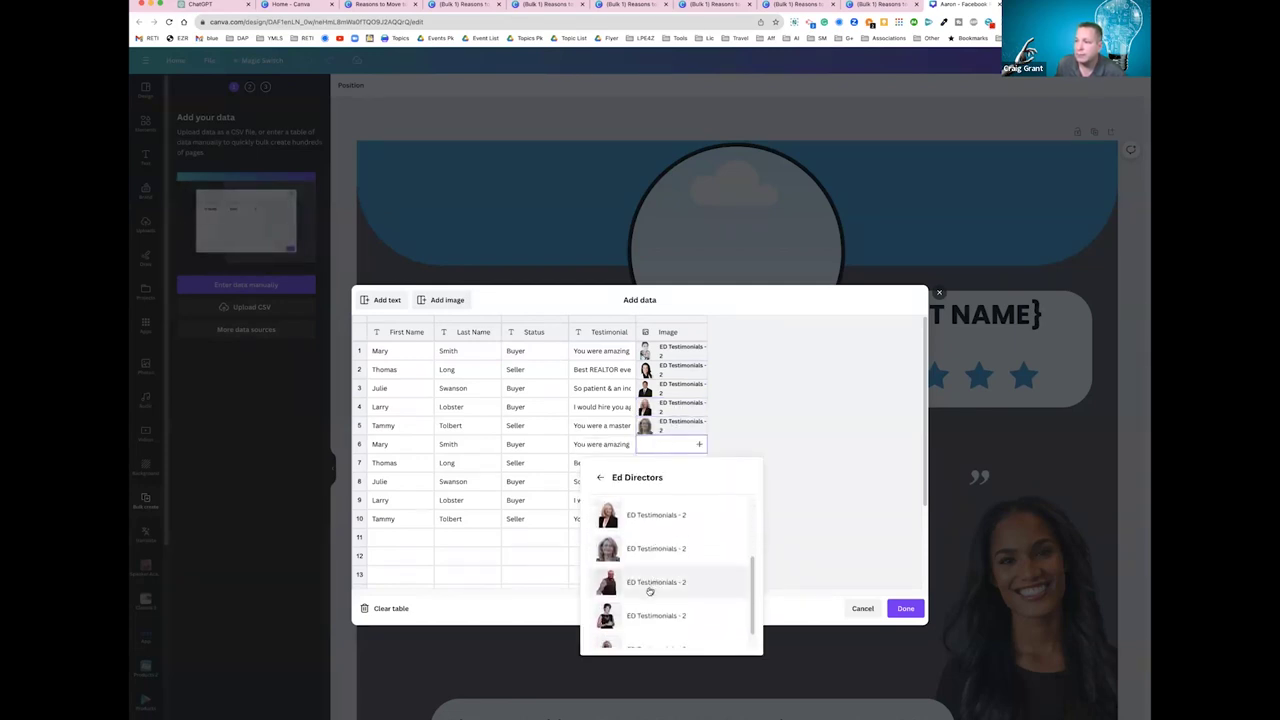
pyautogui.click(656, 581)
pyautogui.click(657, 464)
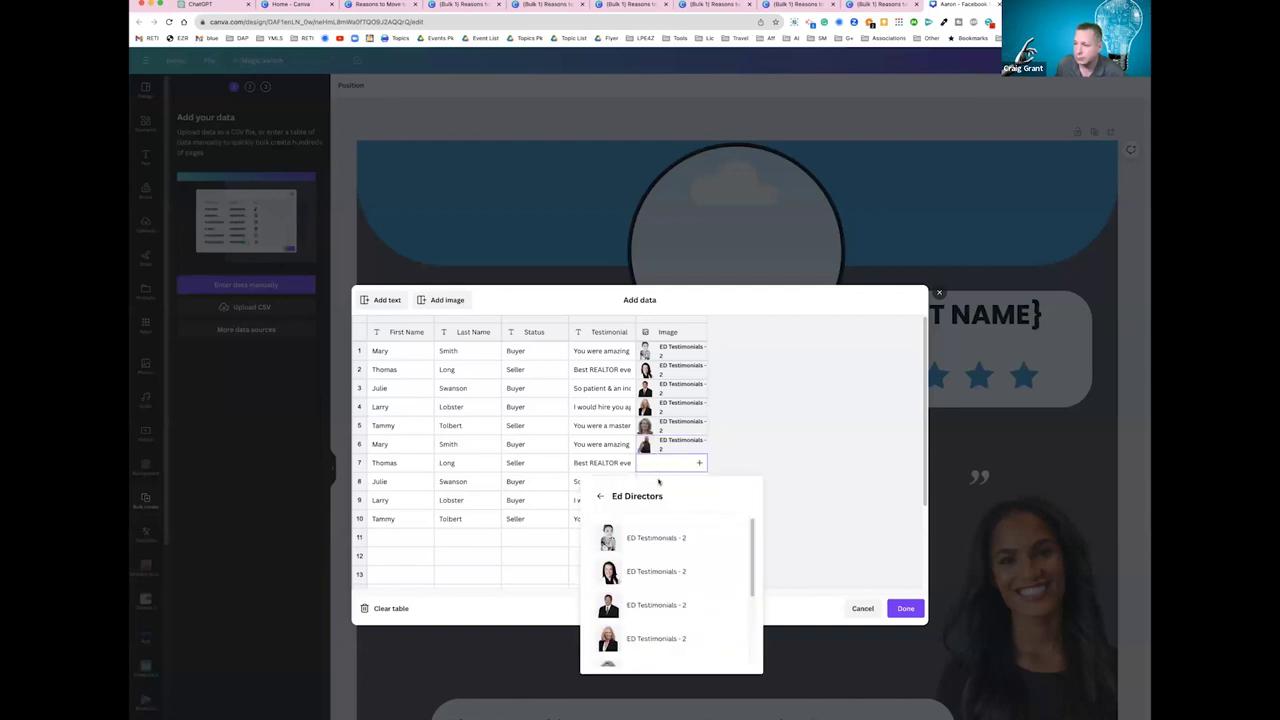
pyautogui.scroll(-3, 648, 608)
pyautogui.click(640, 612)
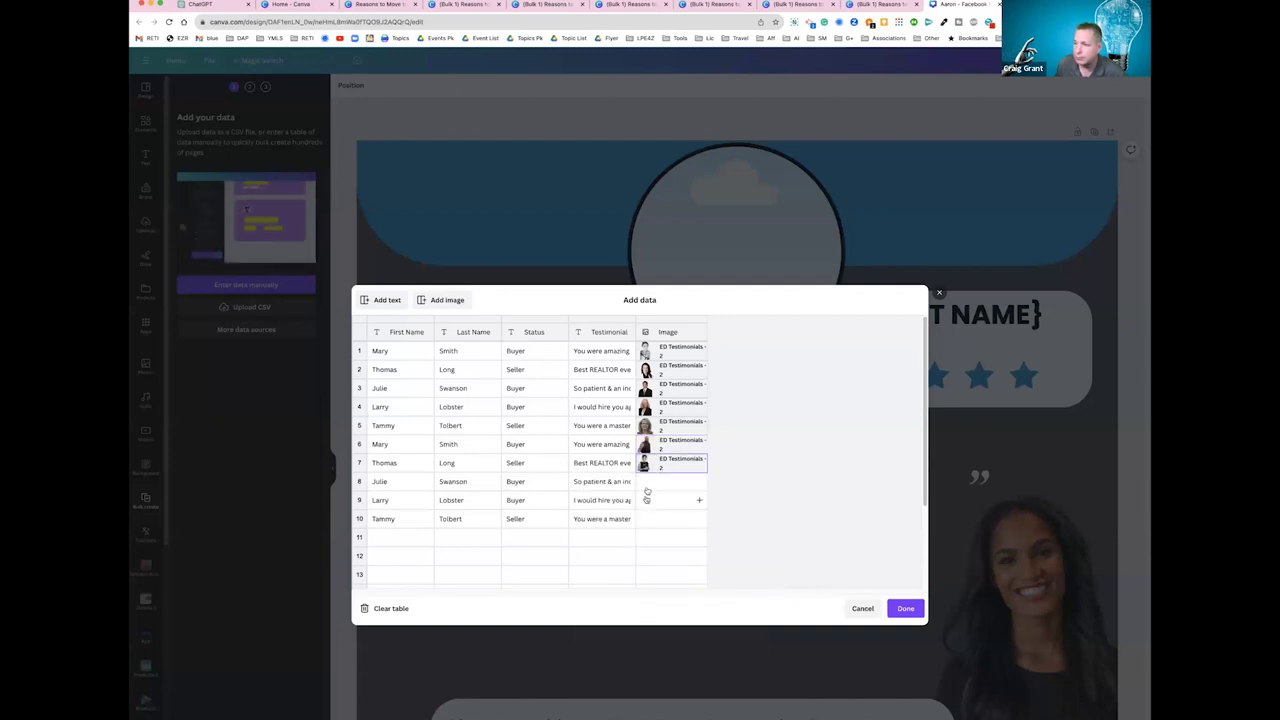
pyautogui.click(657, 482)
pyautogui.scroll(-3, 670, 615)
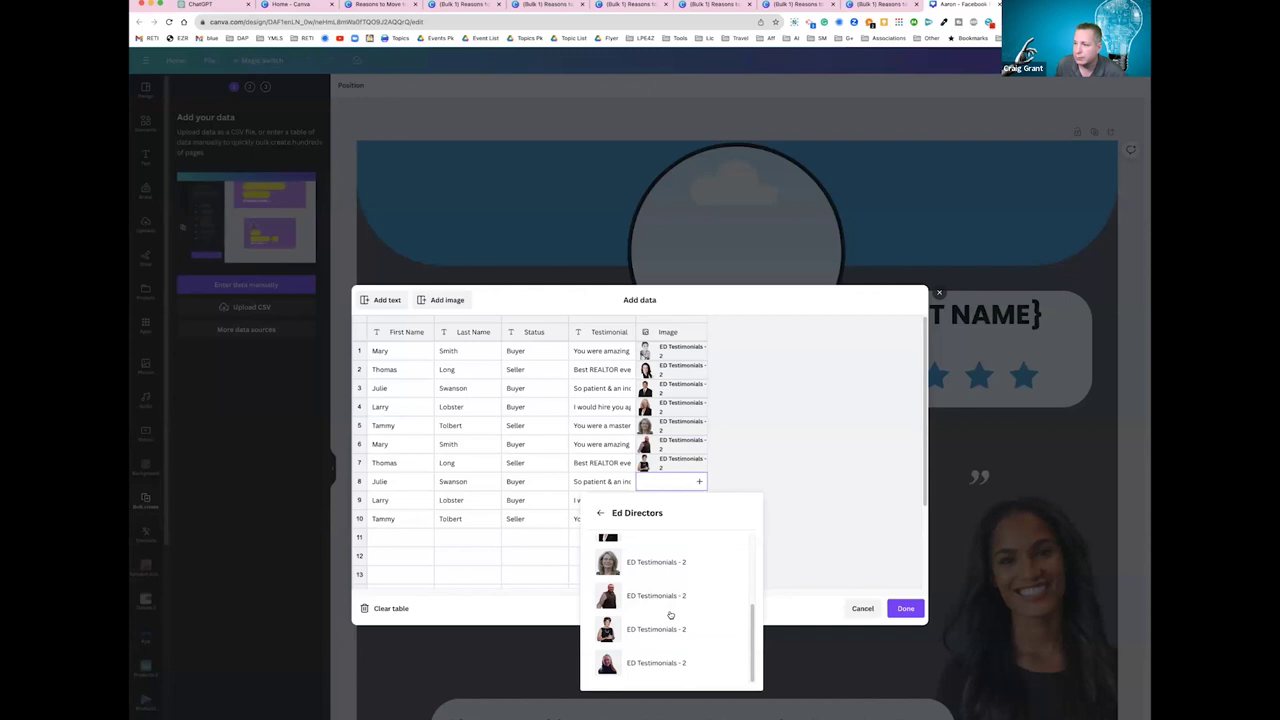
pyautogui.click(660, 663)
# Assign the second Ed Directors photo to rows 9 and 10 in the Image column and finish the data entry
pyautogui.click(665, 500)
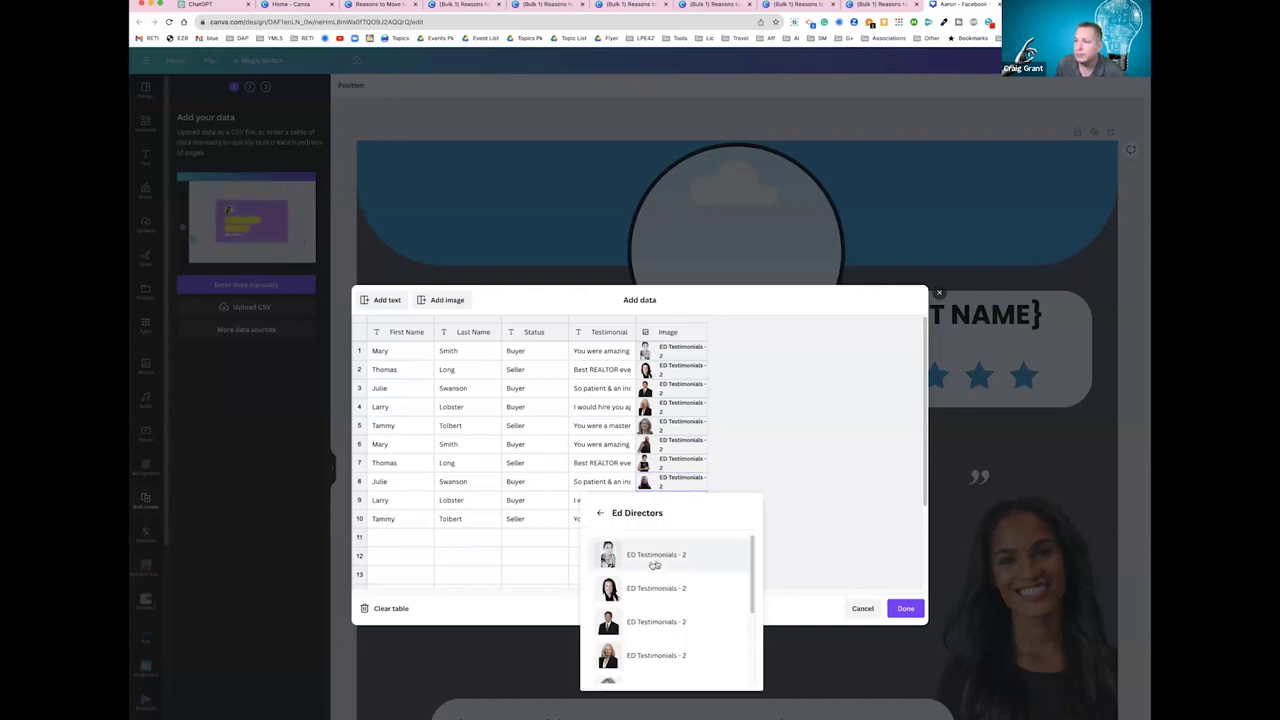
pyautogui.click(640, 592)
pyautogui.click(666, 524)
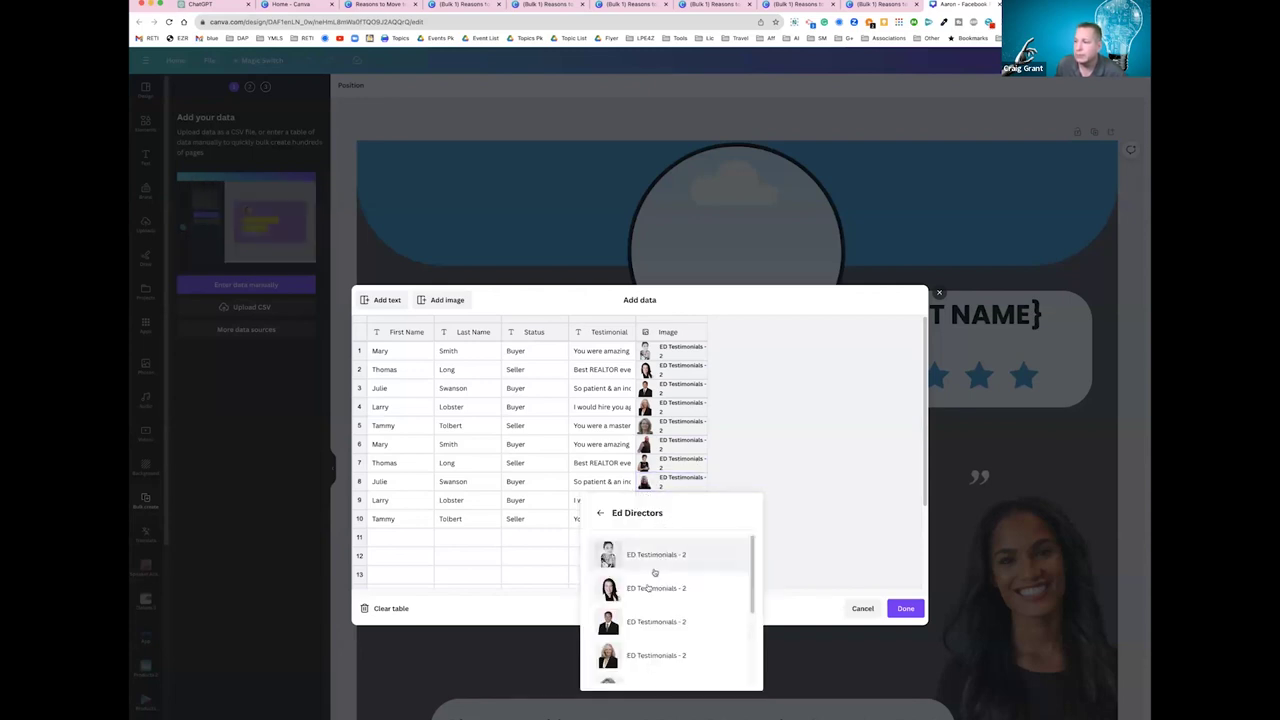
pyautogui.click(650, 590)
pyautogui.click(905, 609)
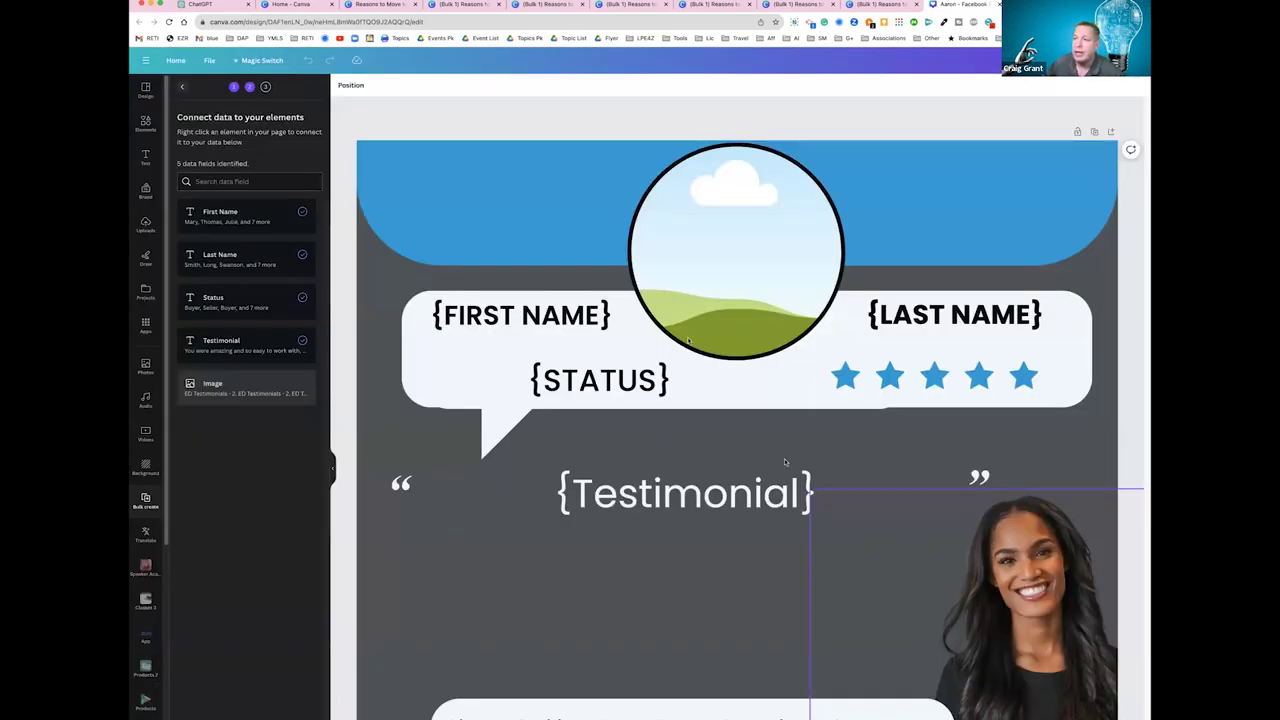
# Connect the circular photo frame at the top of the design to the Image data field
pyautogui.click(568, 315)
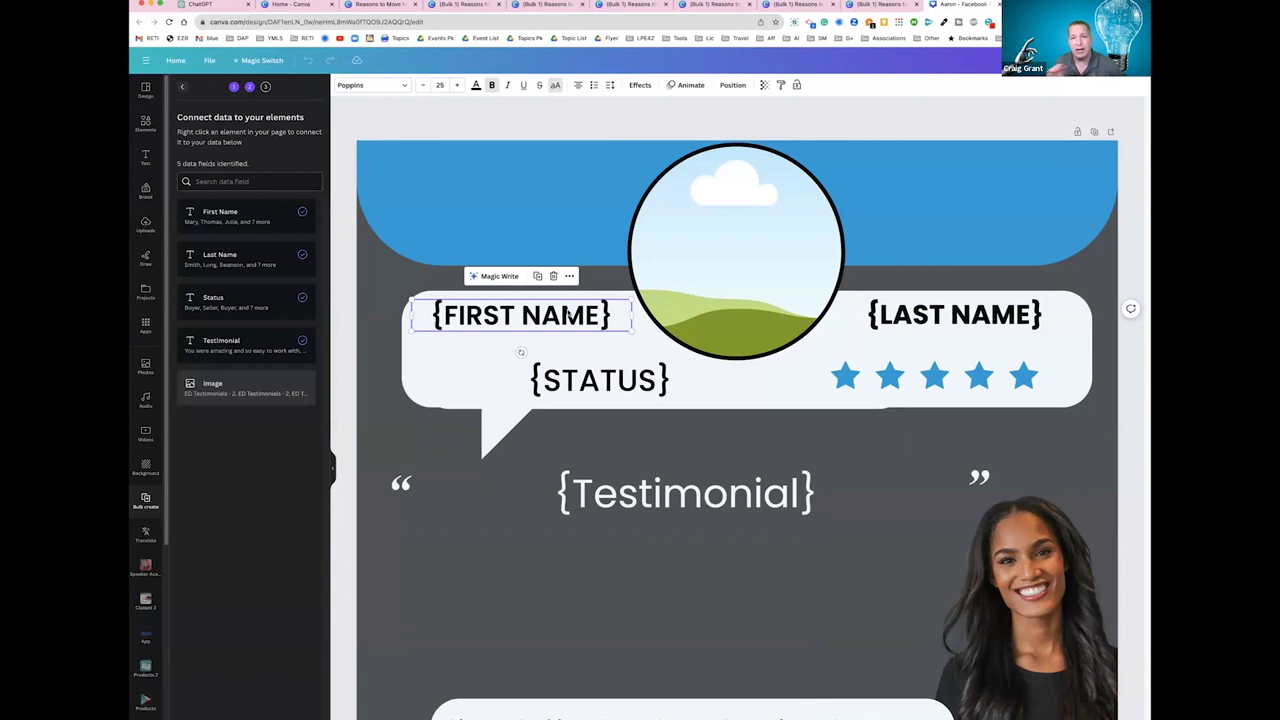
pyautogui.click(753, 215)
pyautogui.click(752, 117)
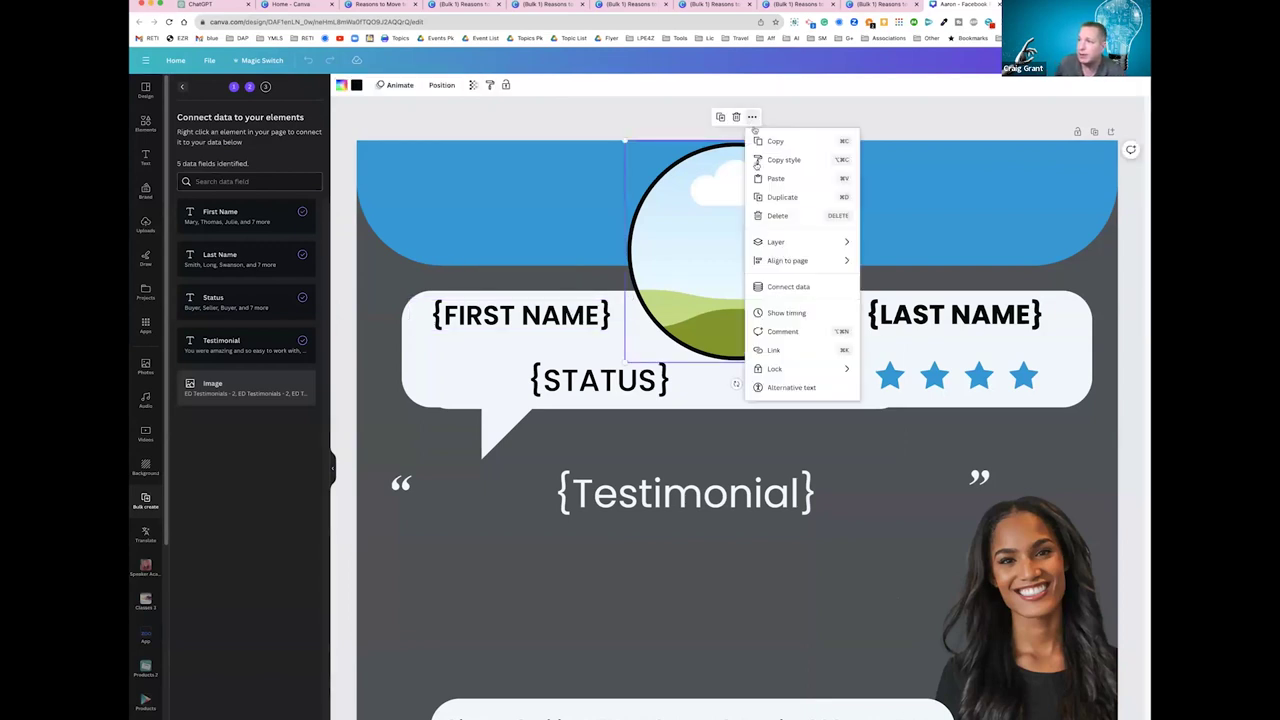
pyautogui.click(783, 290)
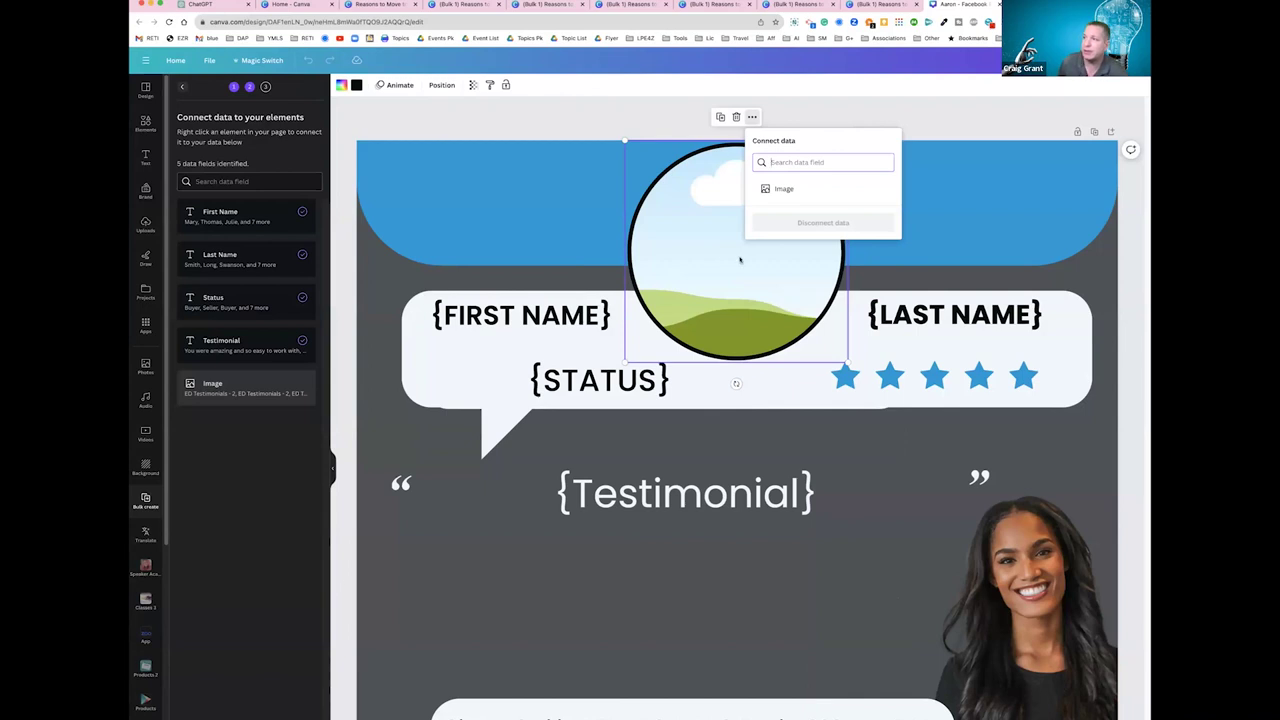
pyautogui.click(783, 189)
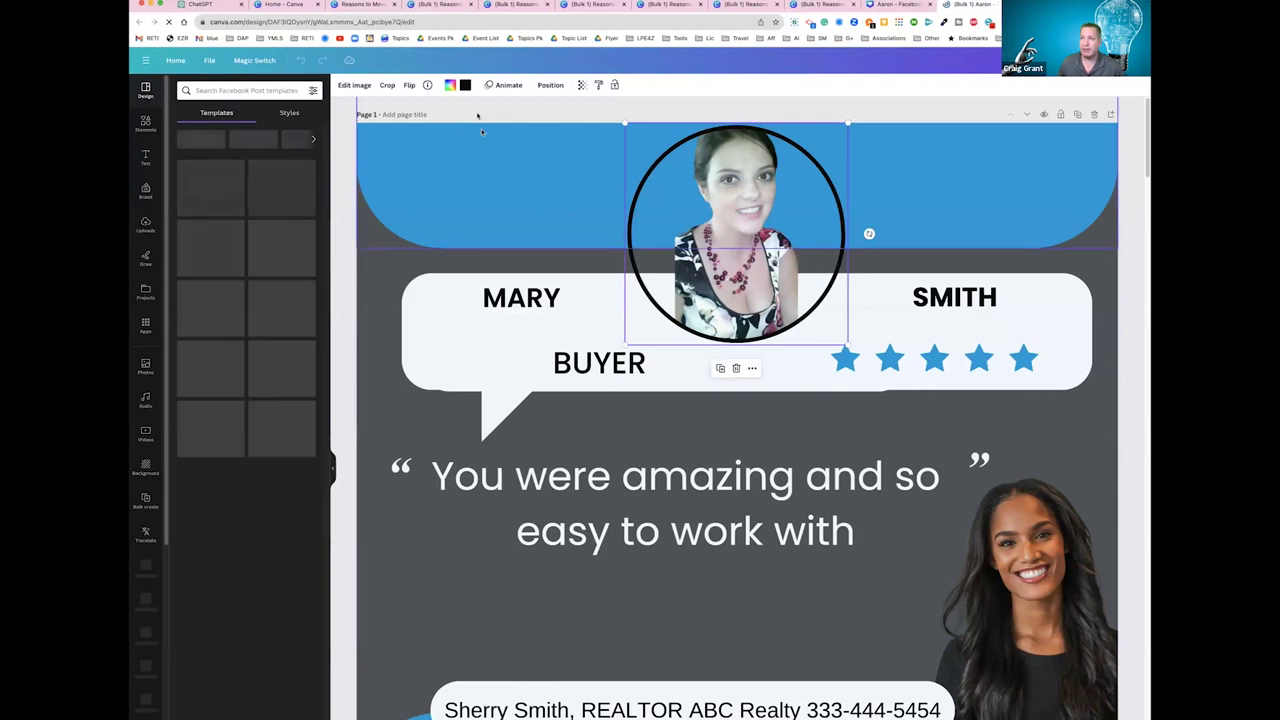
# Fill the circular photo frame's background with the RETI off-white on page 1 and the Palmer House - Ship Team off-white on page 2
pyautogui.click(465, 84)
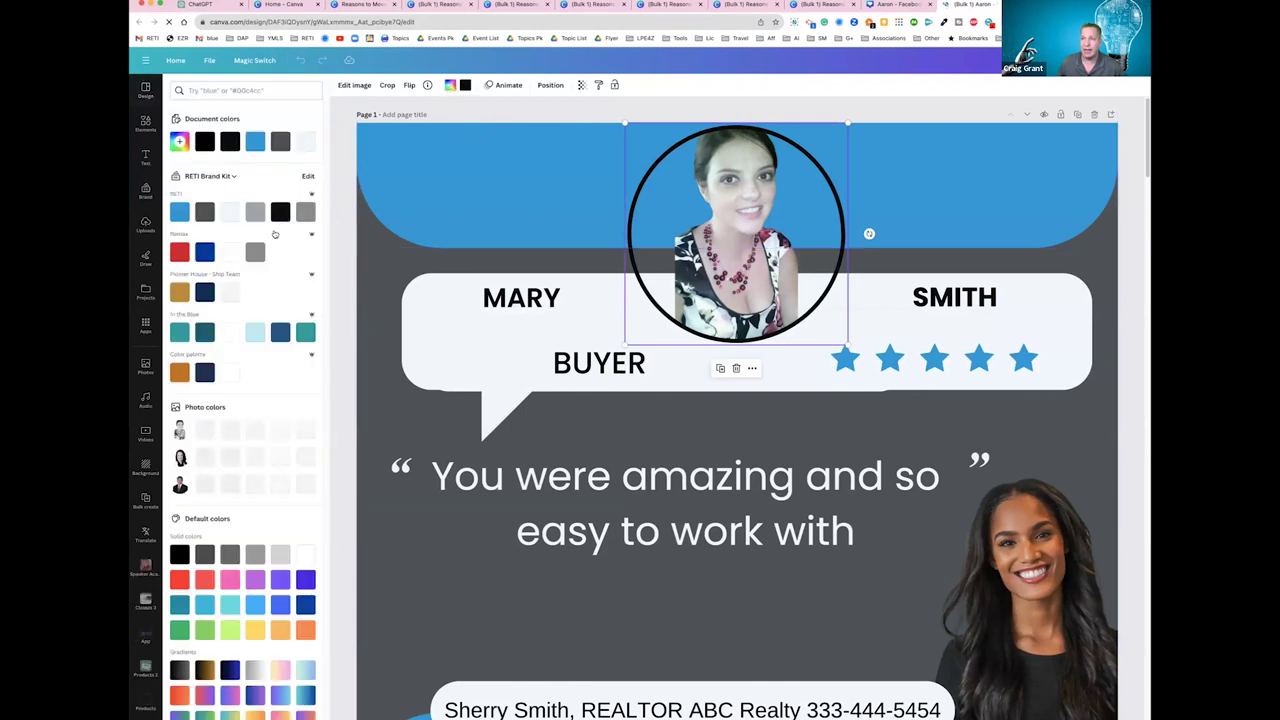
pyautogui.click(230, 211)
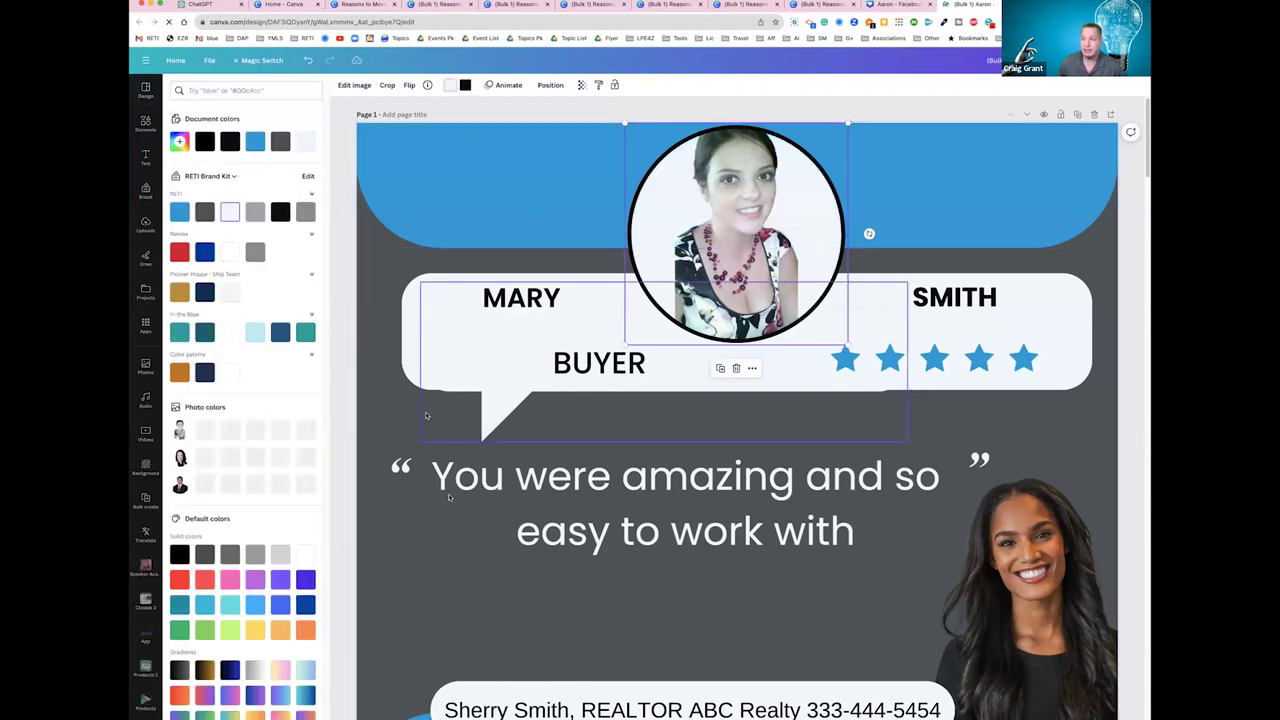
pyautogui.scroll(-5, 655, 430)
pyautogui.click(655, 430)
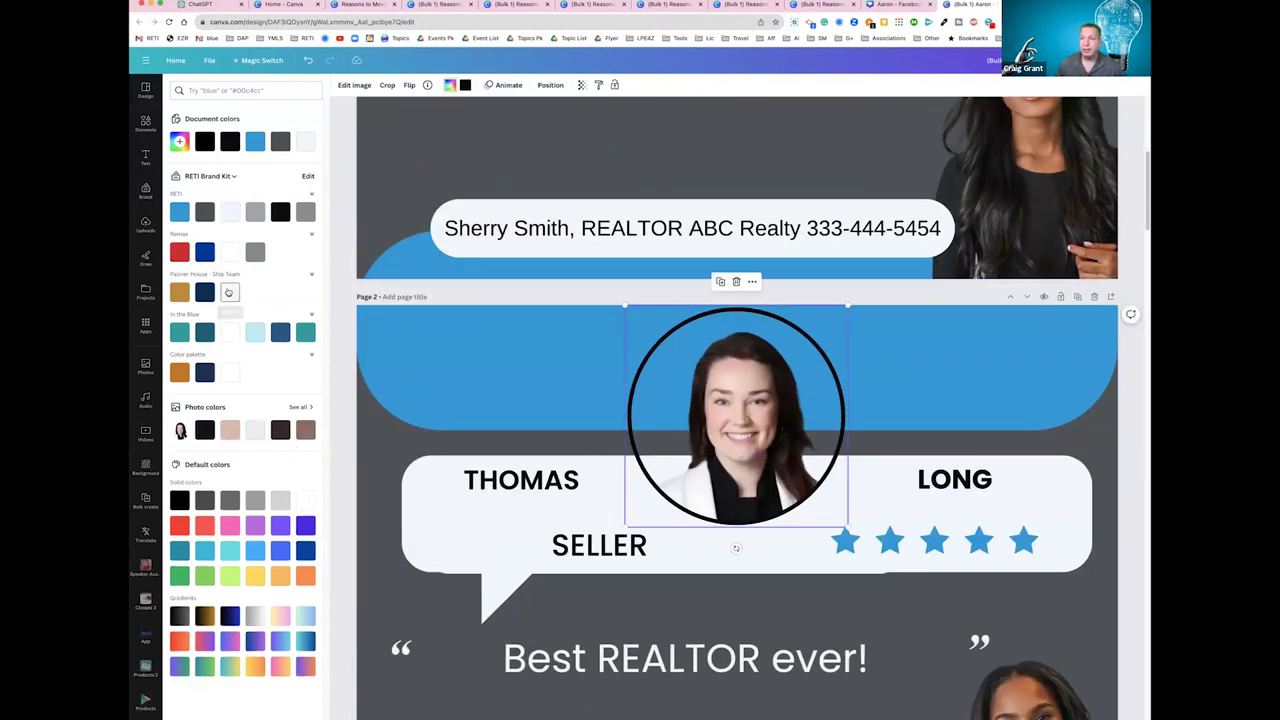
pyautogui.click(228, 292)
# Fill the circular photo frame's background on page 3 with the Palmer House - Ship Team off-white brand color
pyautogui.scroll(-8, 423, 500)
pyautogui.click(685, 260)
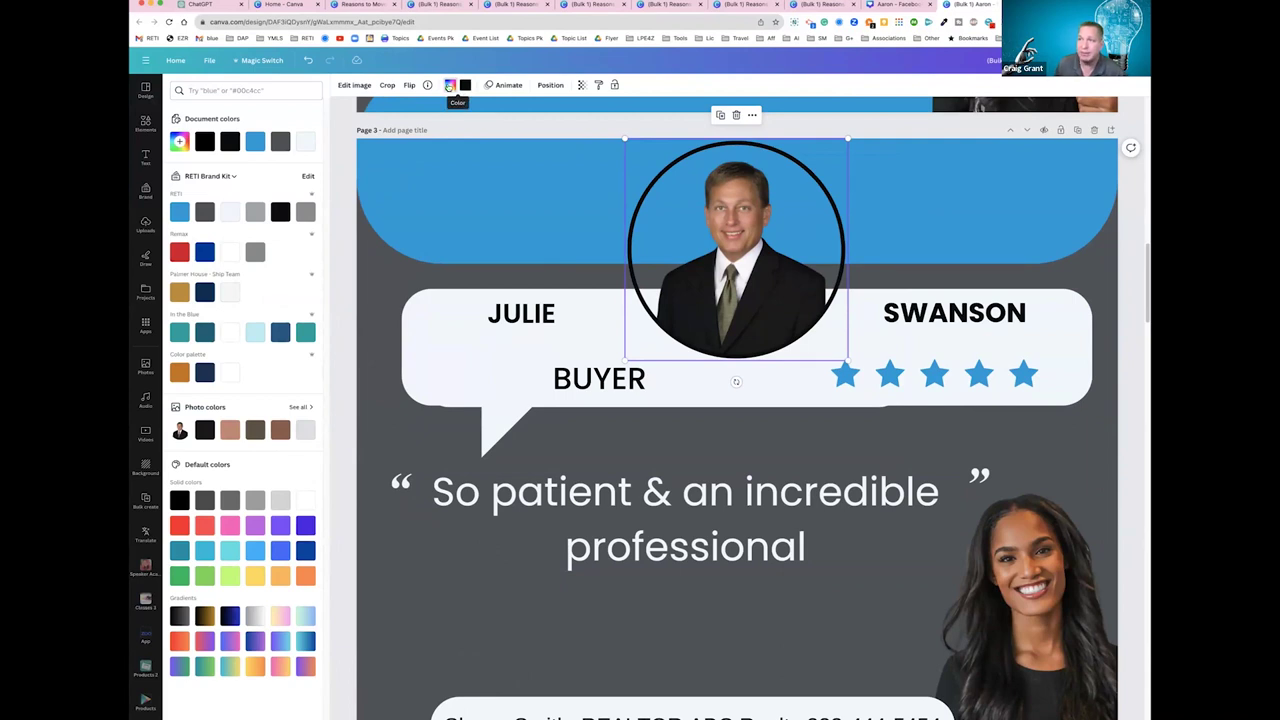
pyautogui.click(465, 85)
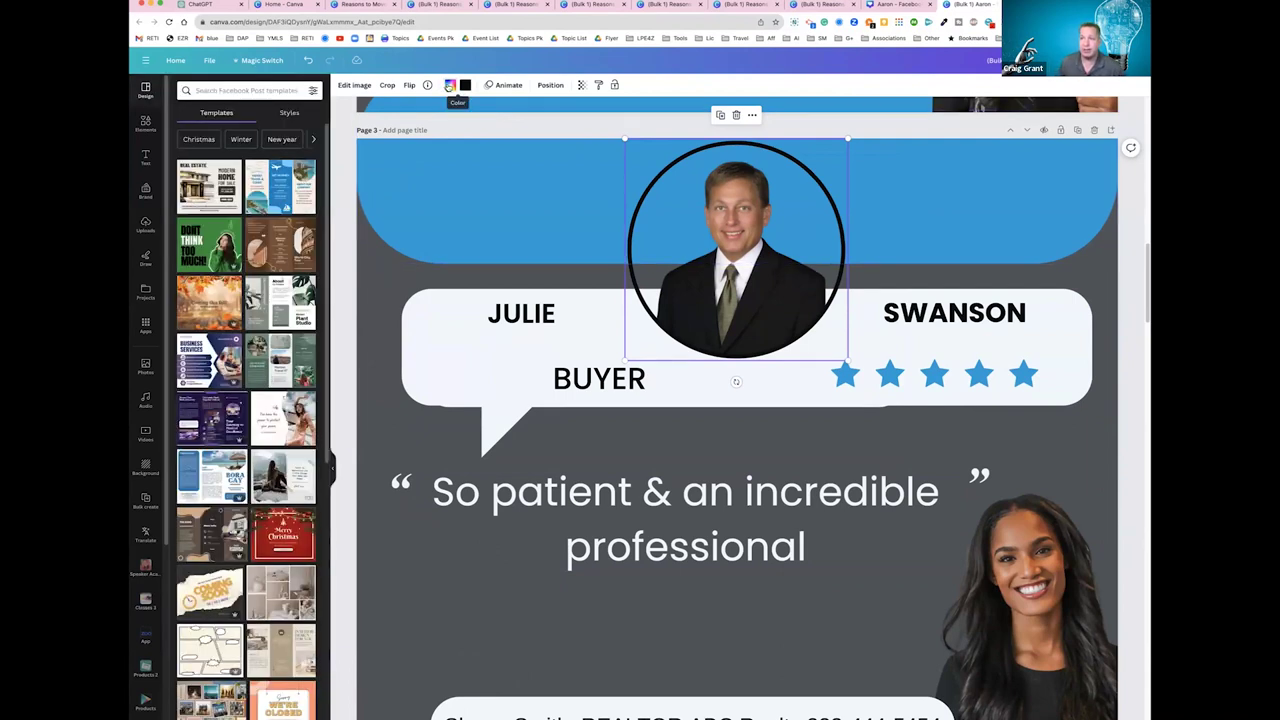
pyautogui.click(450, 85)
pyautogui.click(229, 317)
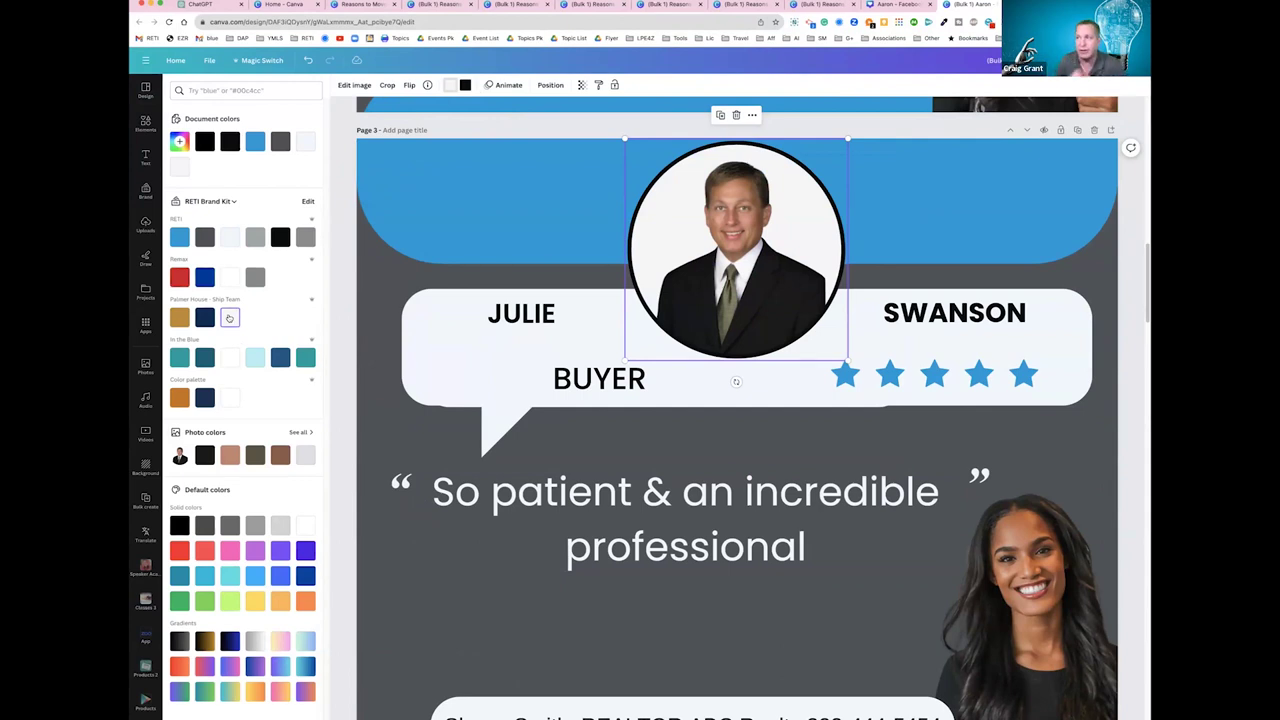
pyautogui.click(443, 563)
pyautogui.click(434, 605)
pyautogui.scroll(-2, 435, 605)
pyautogui.scroll(-10, 435, 605)
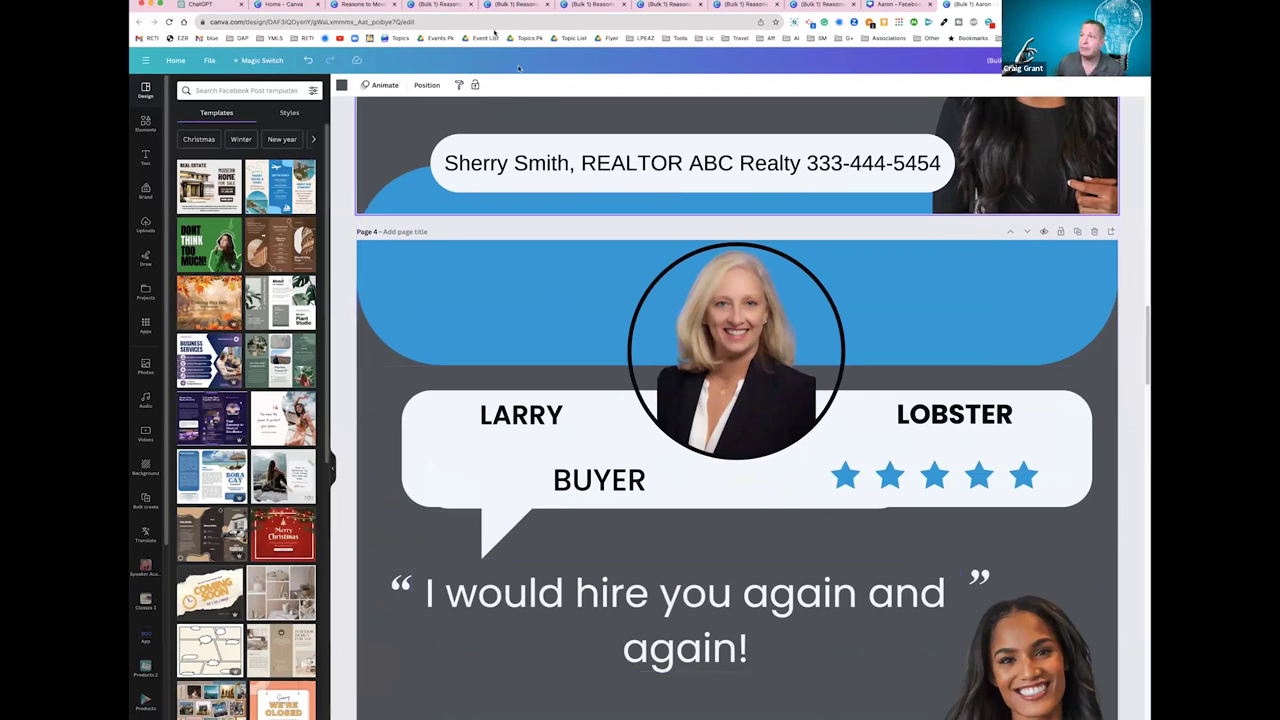
# Return to the Canva home page and open the recent design "RETI Event YT-TN-24"
pyautogui.click(276, 8)
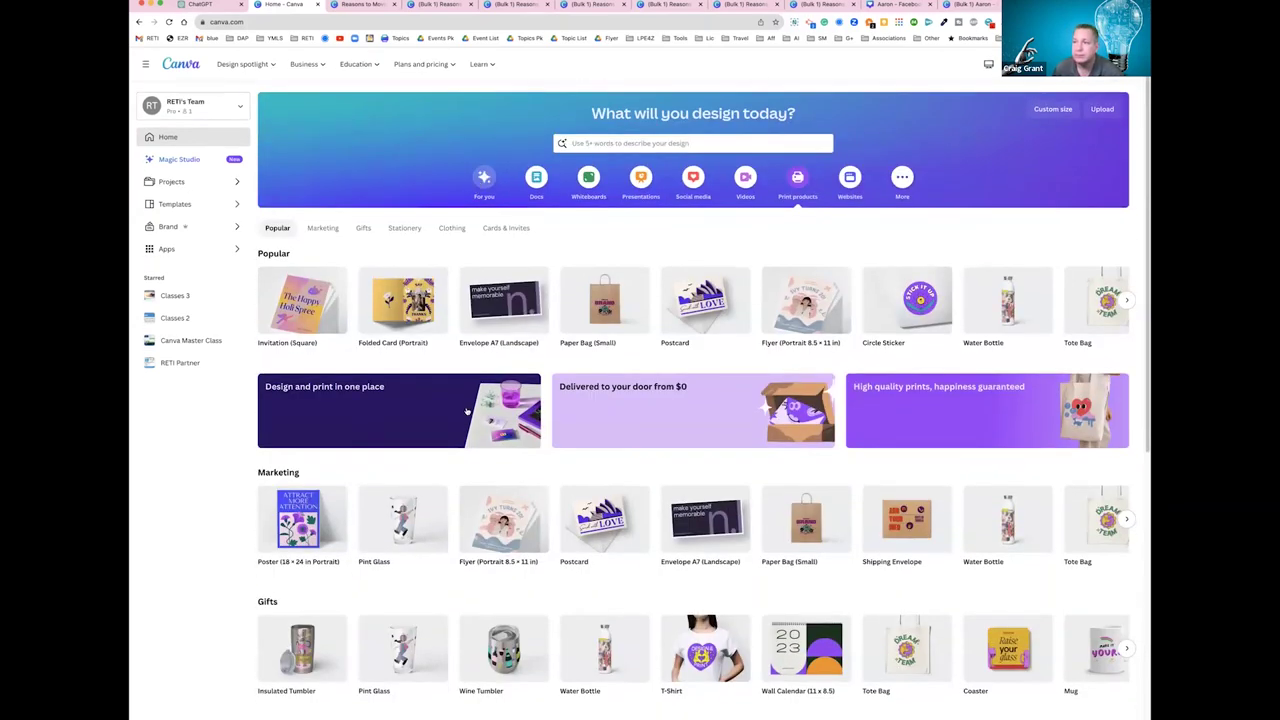
pyautogui.click(486, 190)
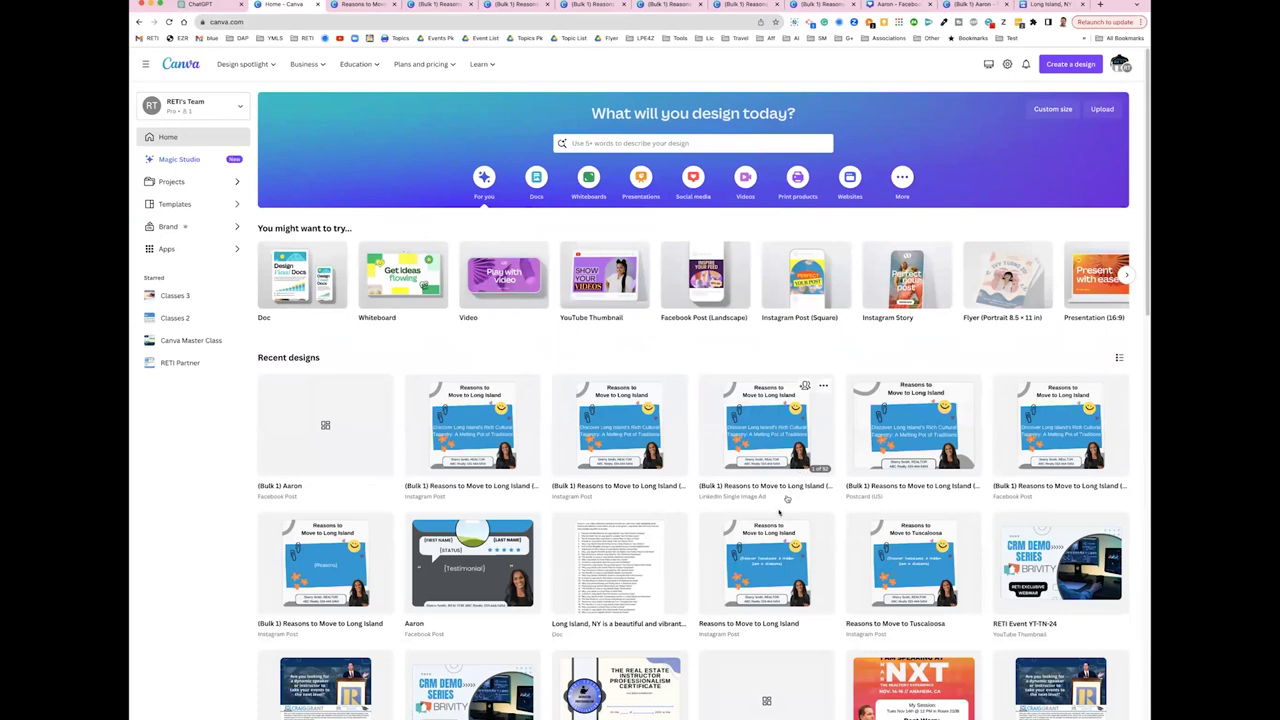
pyautogui.scroll(-5, 787, 499)
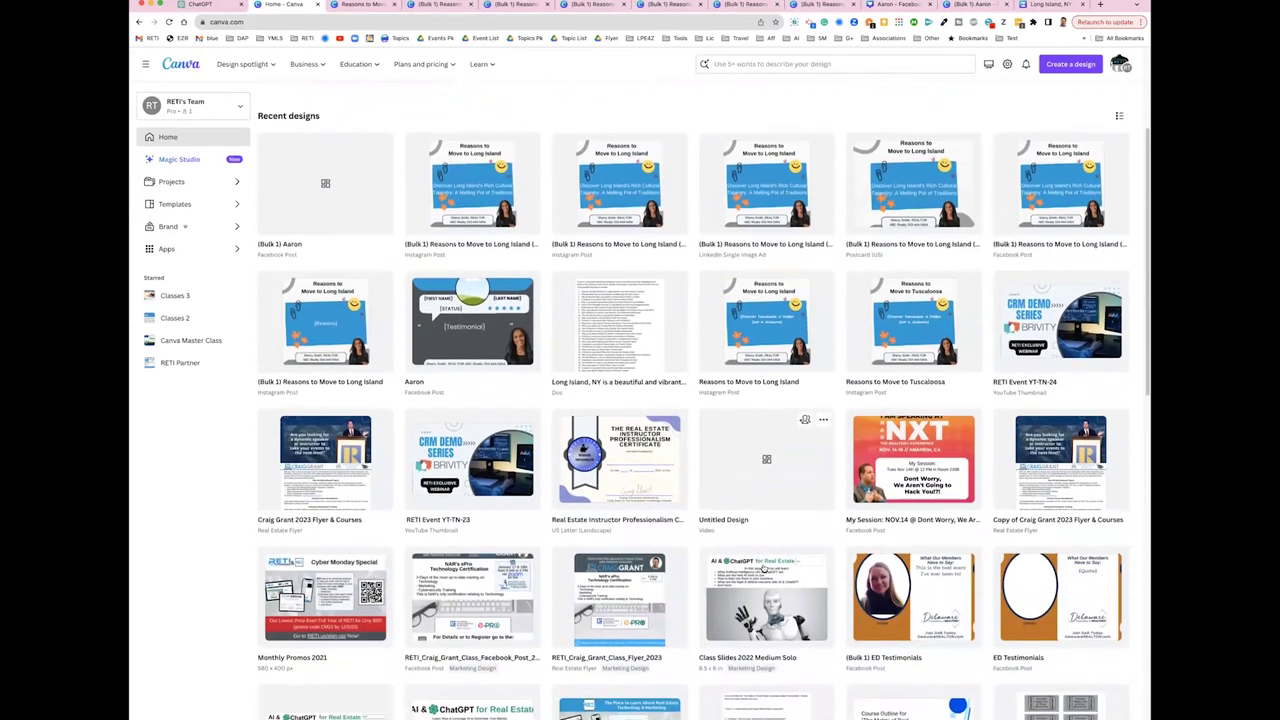
pyautogui.scroll(-1, 625, 525)
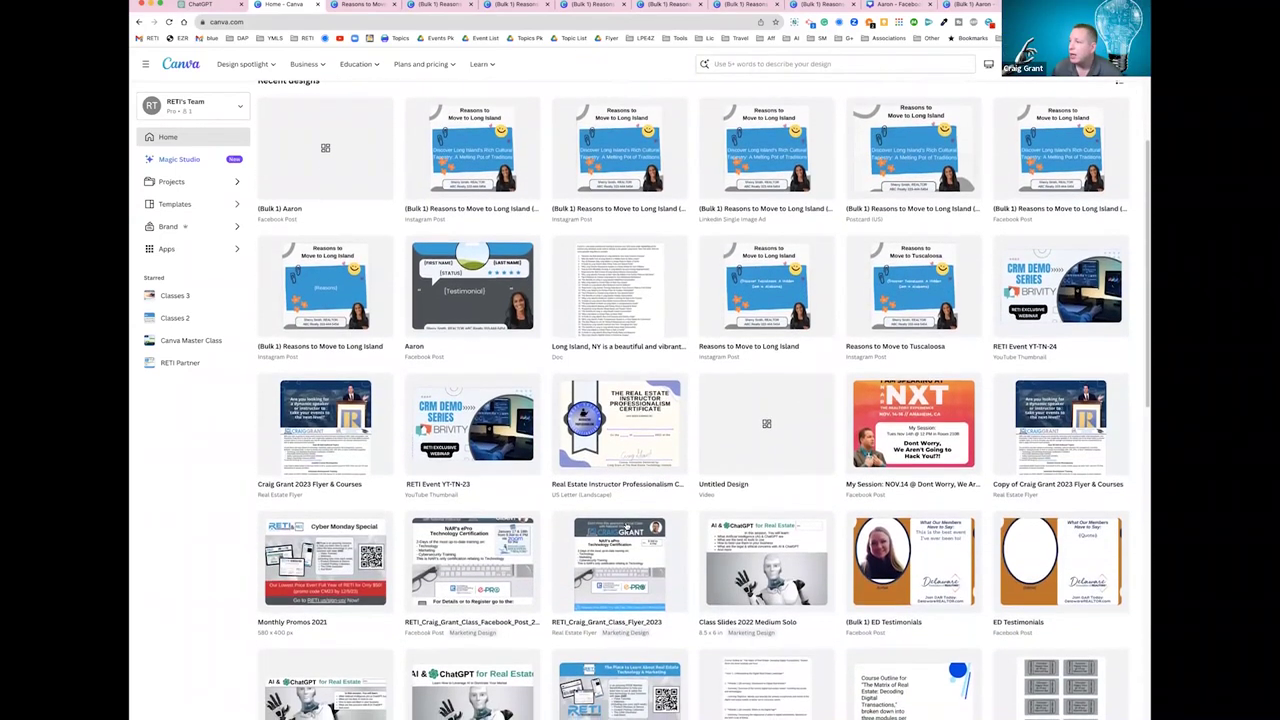
pyautogui.scroll(5, 625, 527)
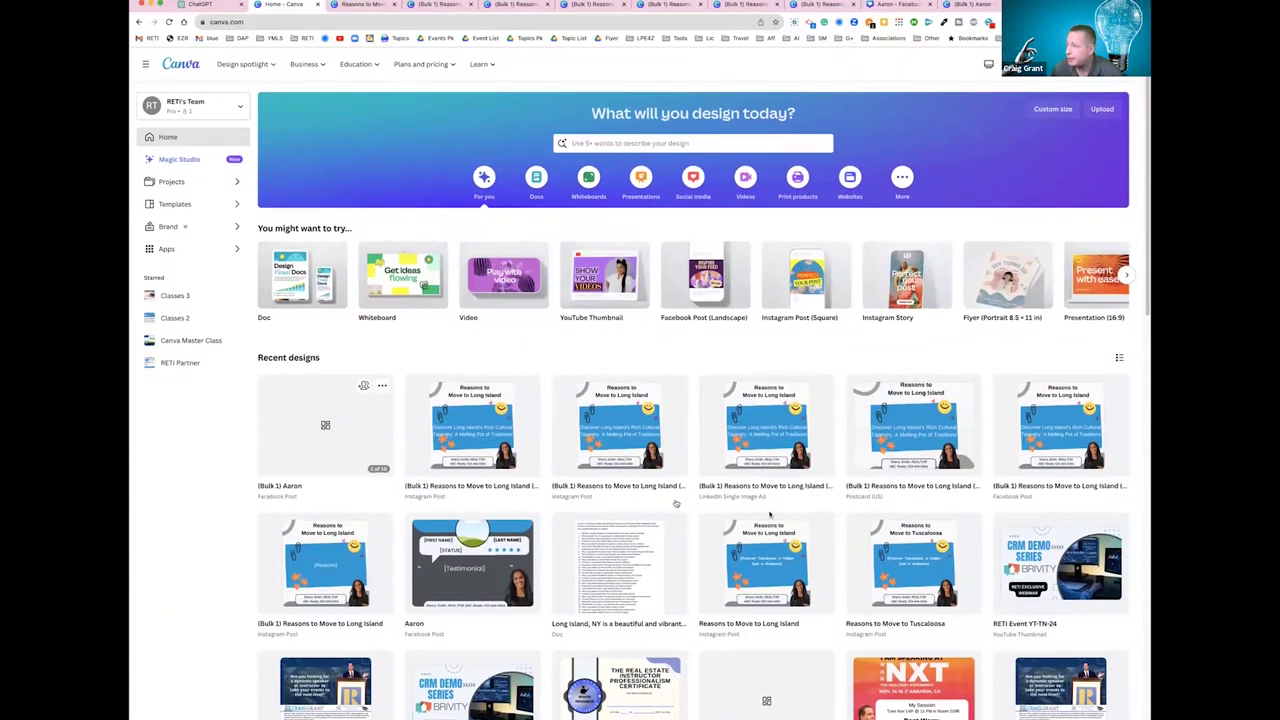
pyautogui.click(1048, 566)
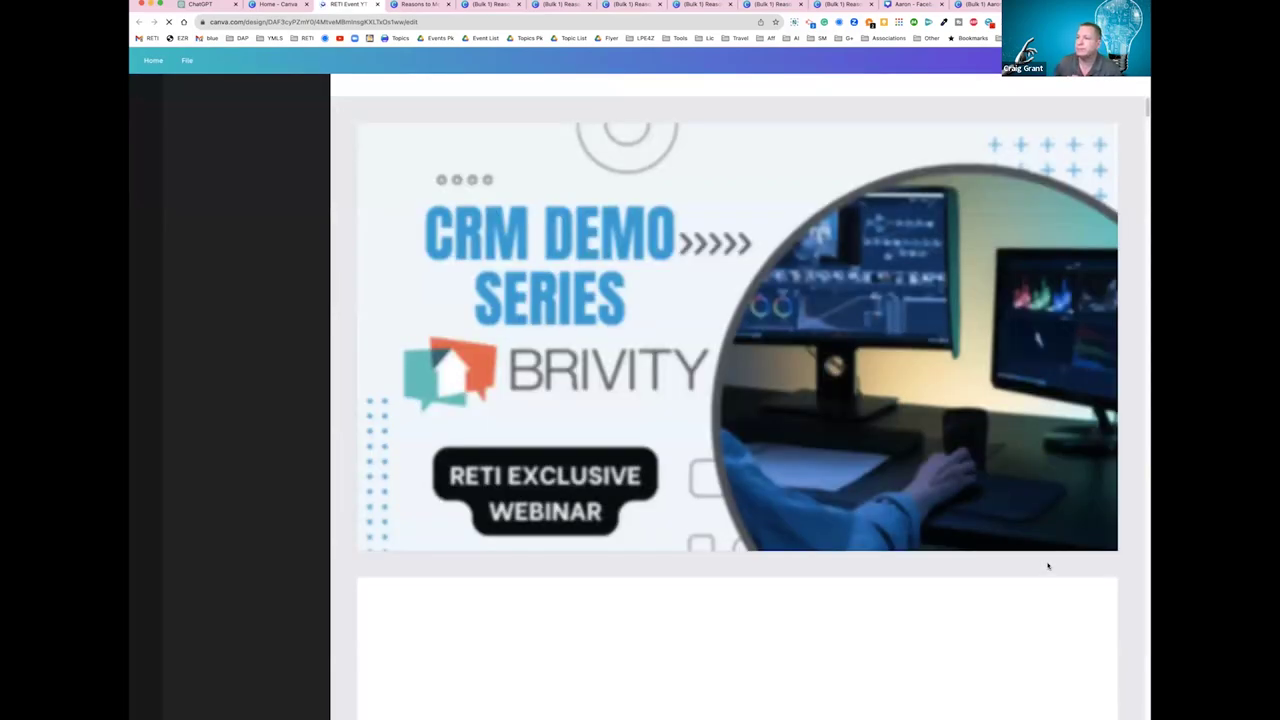
# Duplicate the "Social Media Trends for 2024" page and add a blank page after the copy
pyautogui.scroll(-5, 1048, 566)
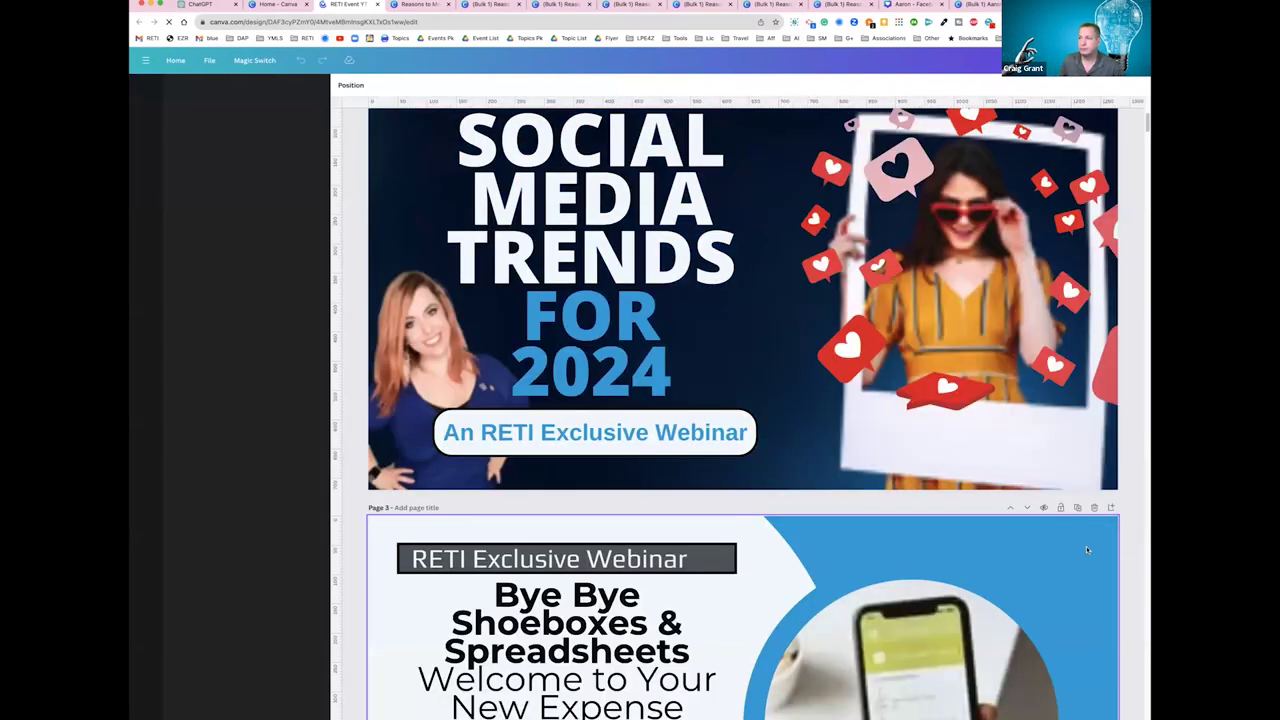
pyautogui.scroll(3, 1086, 546)
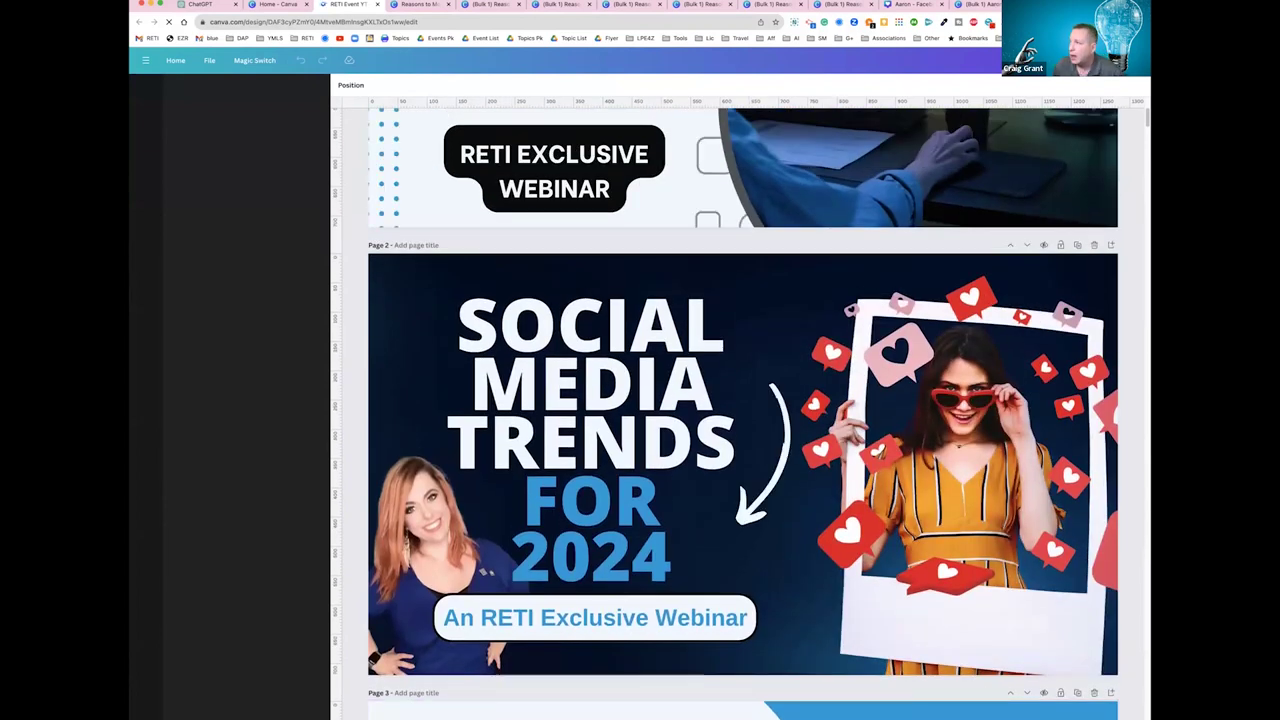
pyautogui.click(1077, 245)
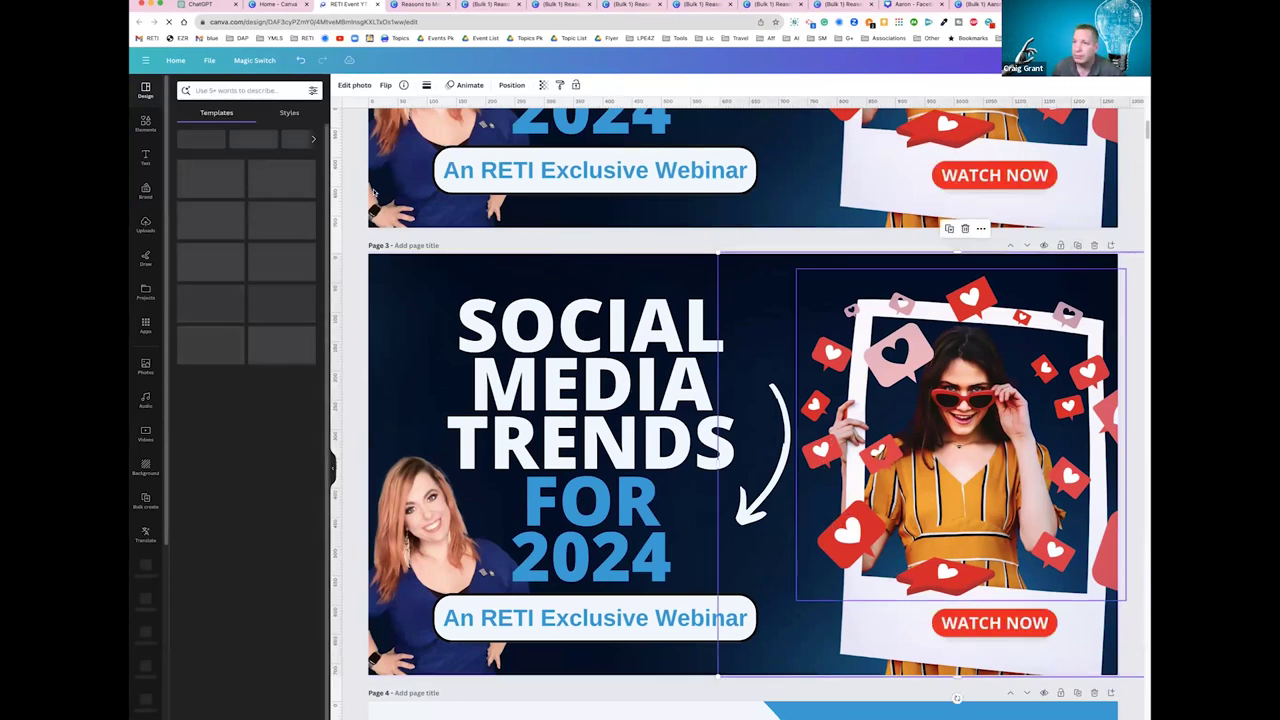
pyautogui.click(838, 524)
pyautogui.click(736, 235)
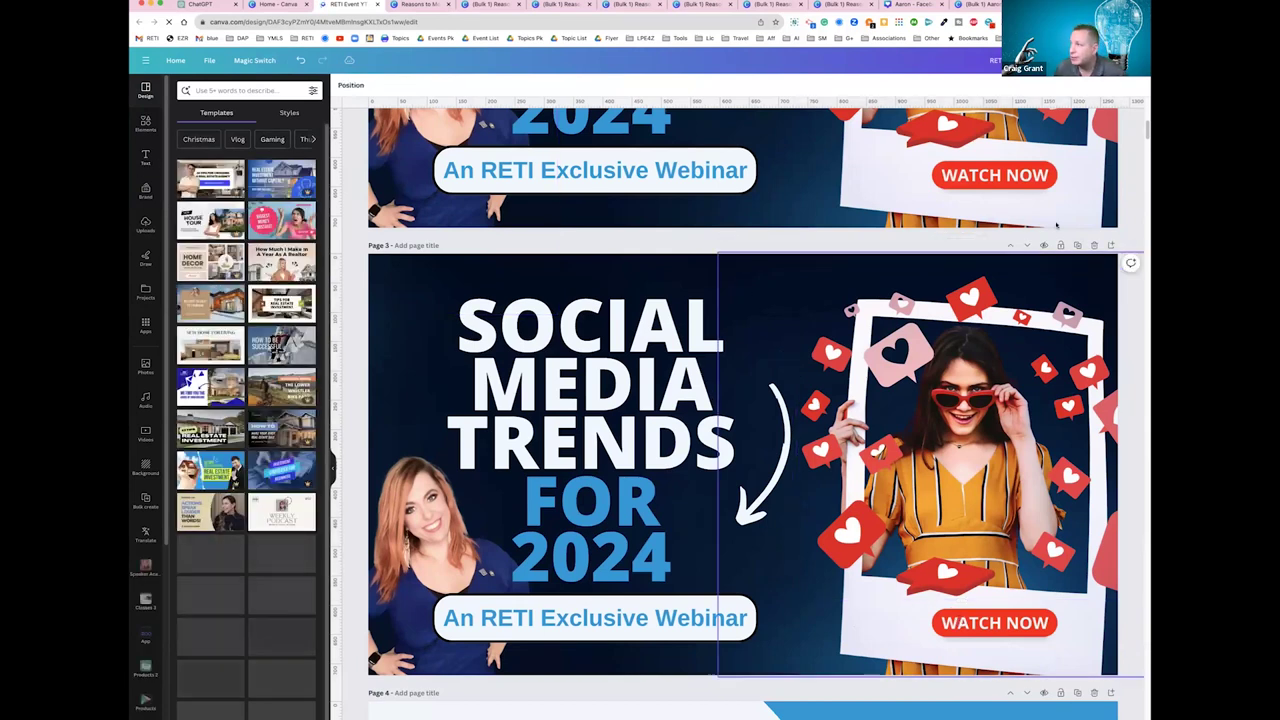
pyautogui.click(1109, 246)
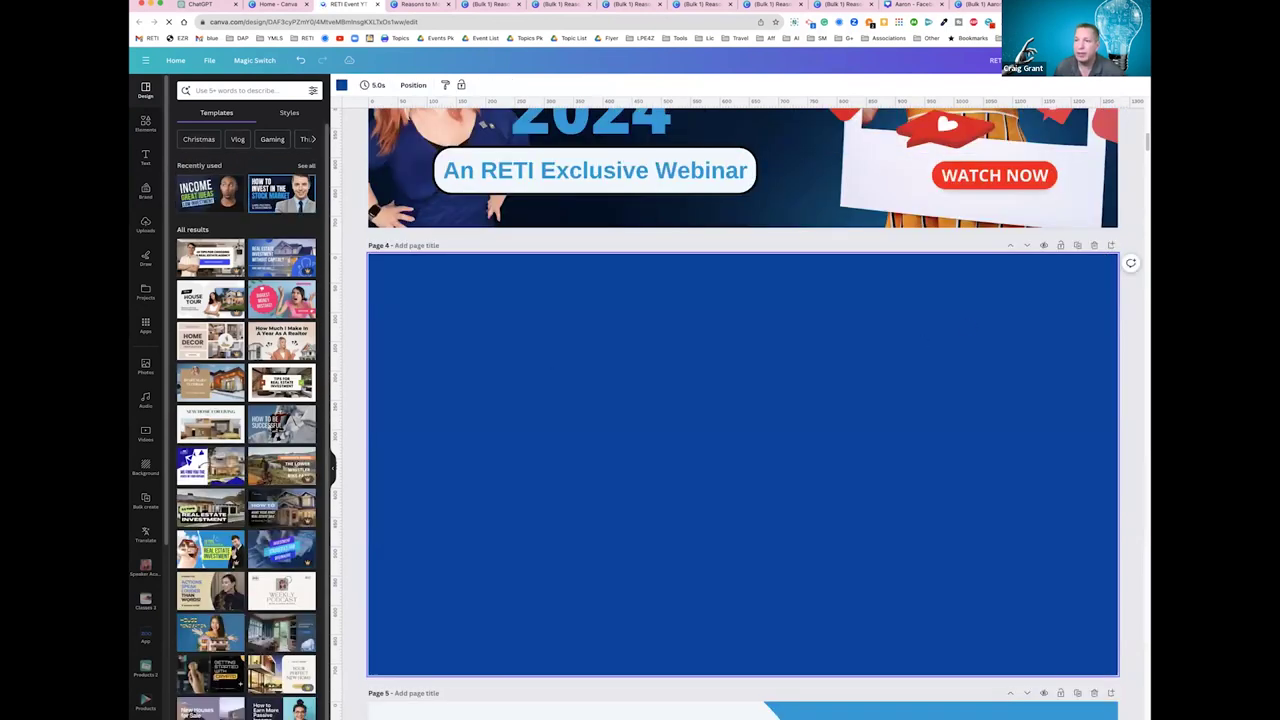
# Insert the stock photo of two women taking a selfie with a yellow phone on the blank page 4
pyautogui.click(145, 362)
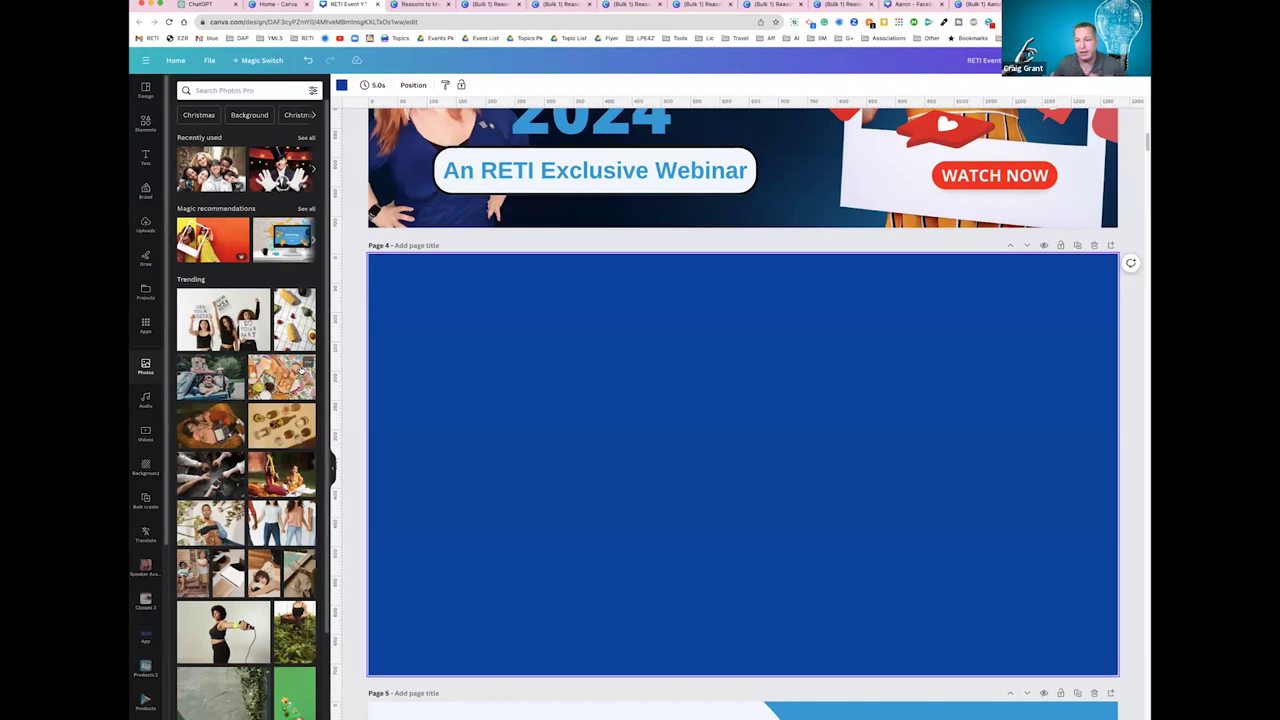
pyautogui.scroll(-5, 262, 608)
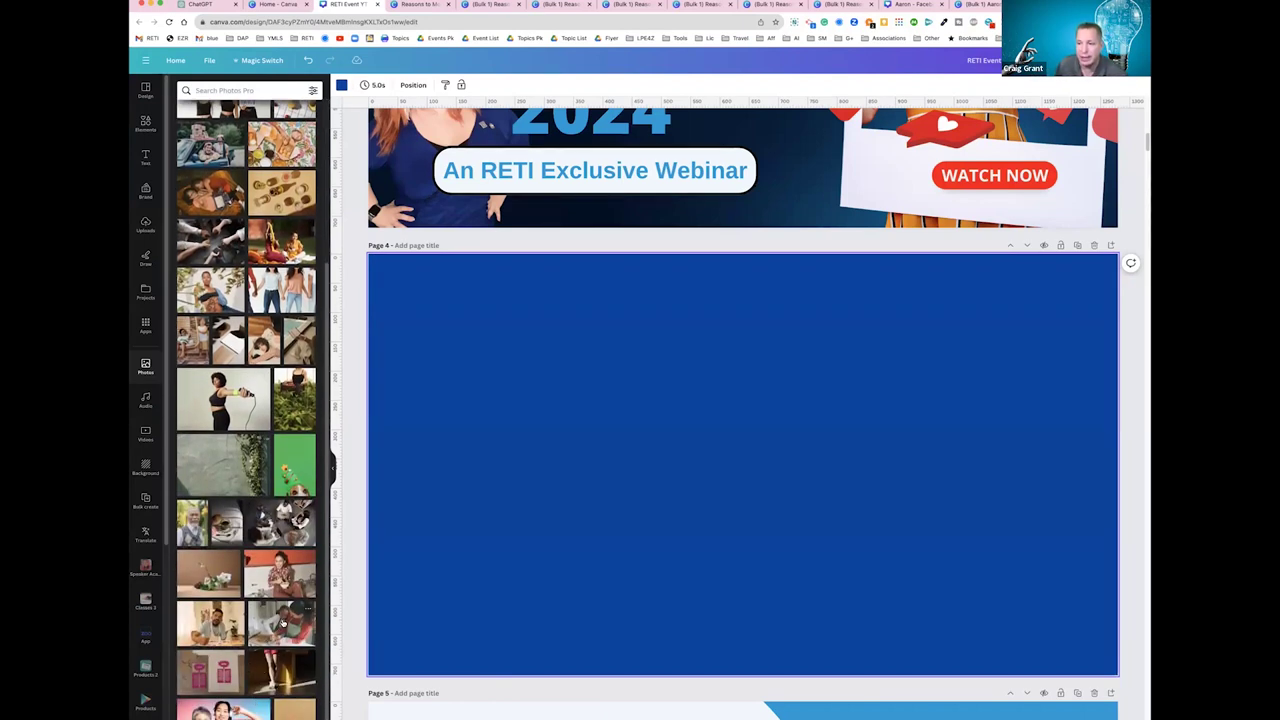
pyautogui.click(222, 710)
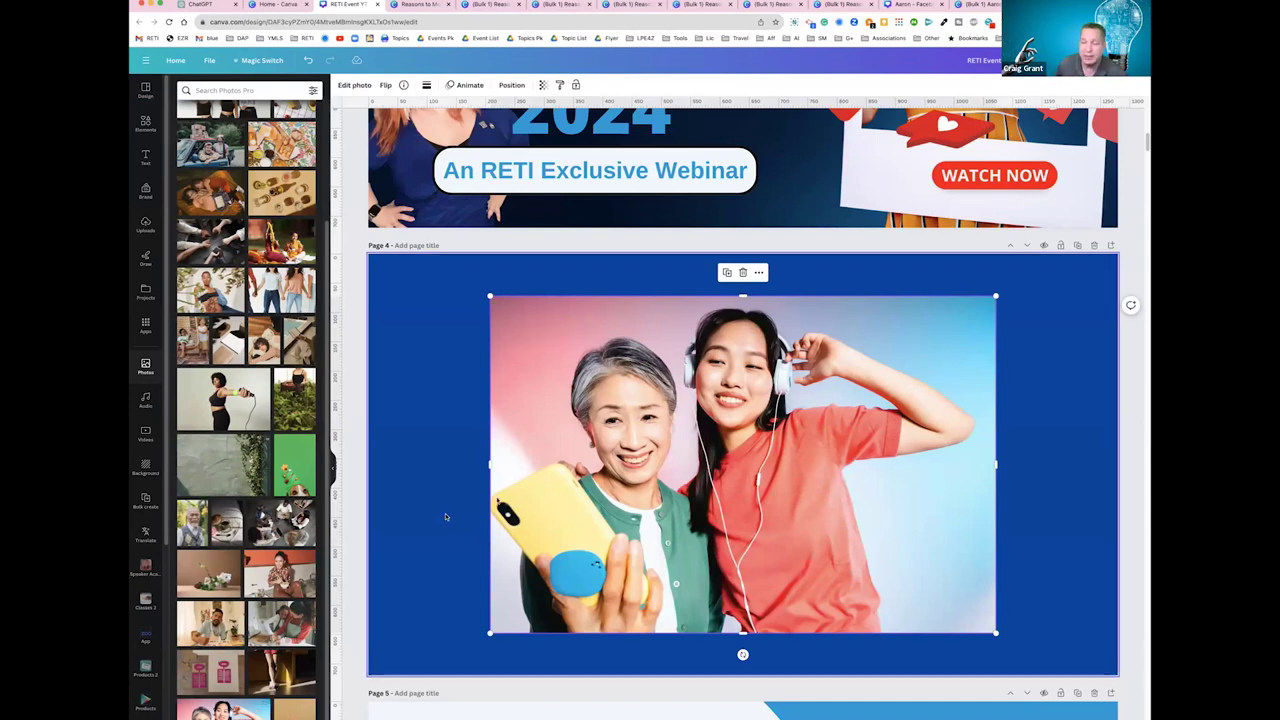
# Remove the selfie photo's background and extend the cutout to the whole page with Magic Expand
pyautogui.click(354, 85)
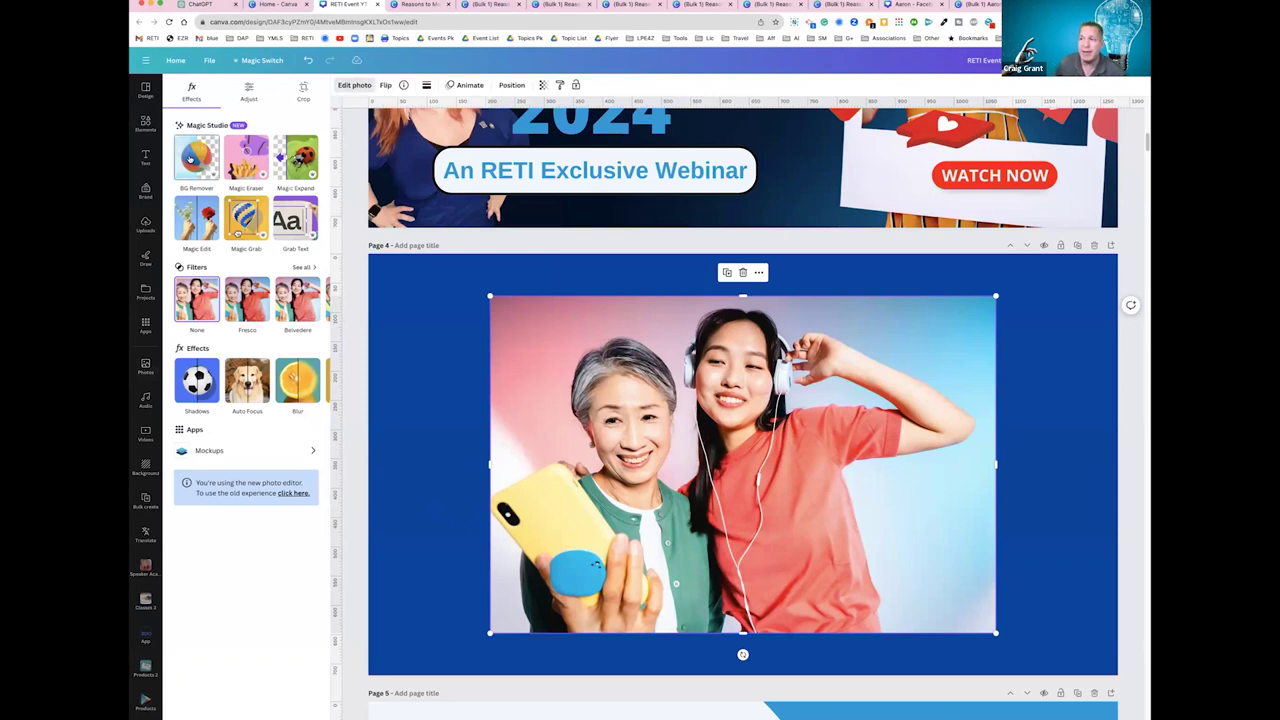
pyautogui.click(190, 160)
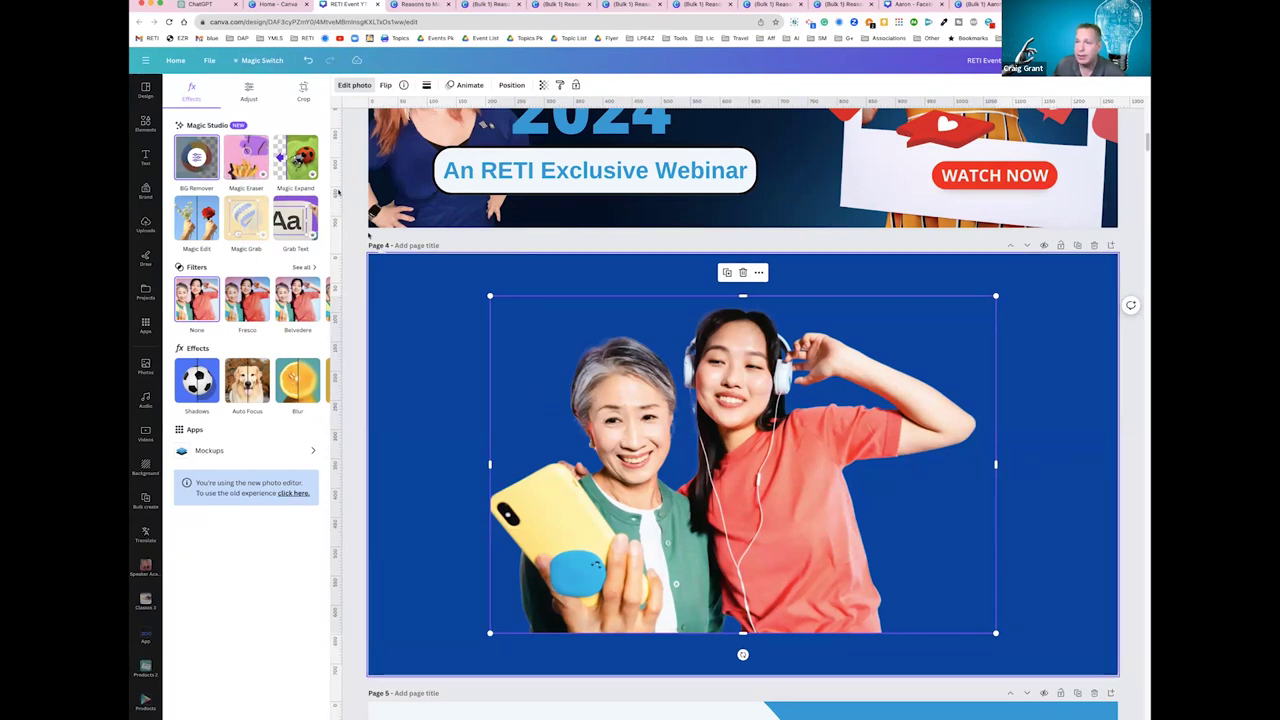
pyautogui.click(296, 160)
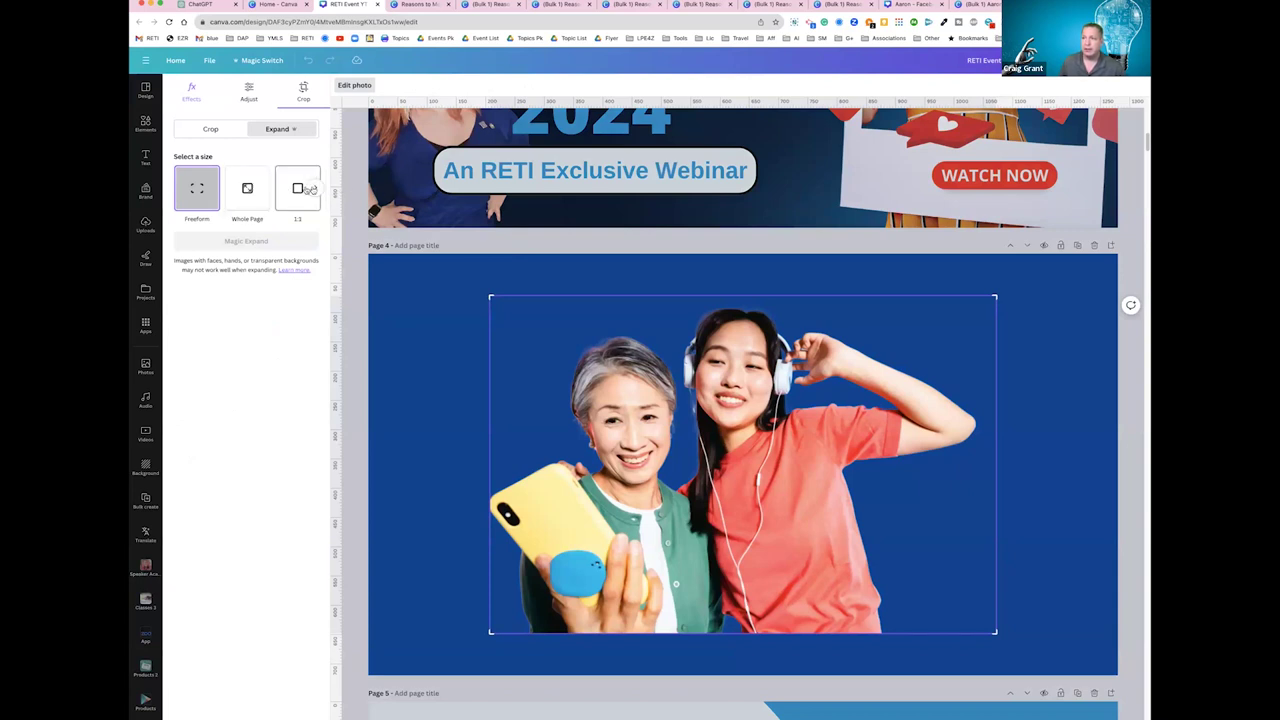
pyautogui.click(247, 188)
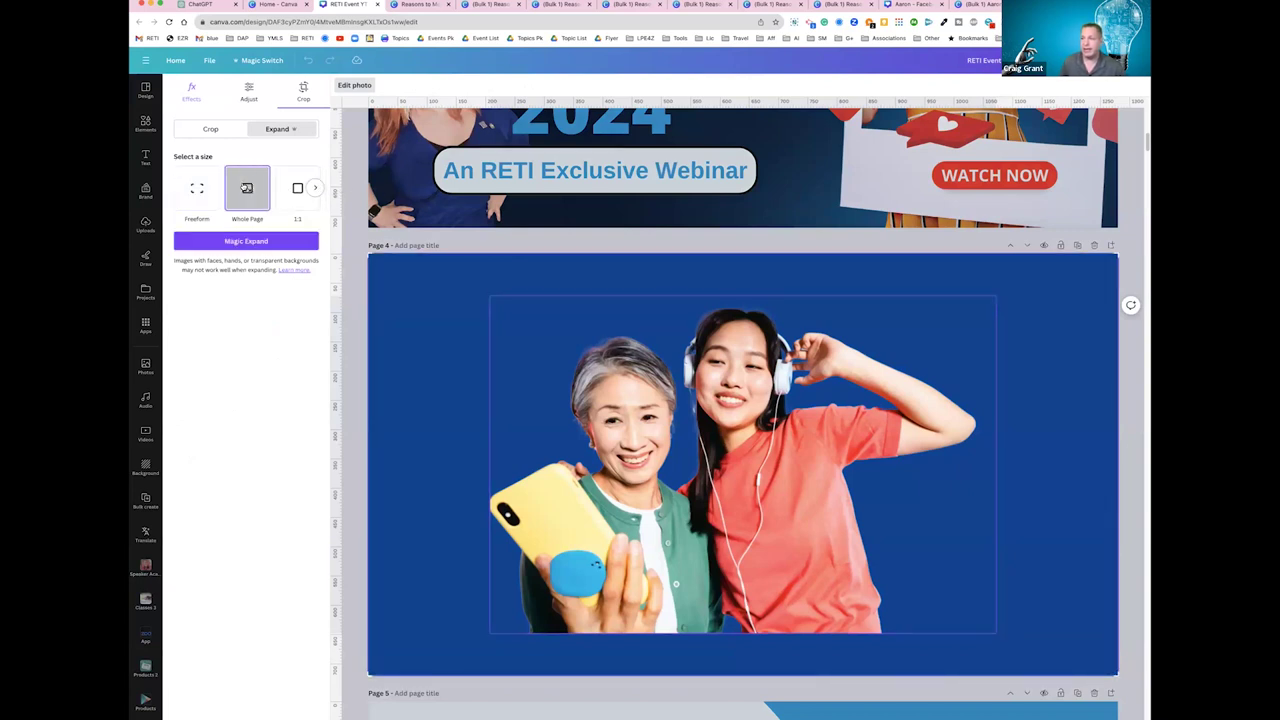
pyautogui.click(220, 242)
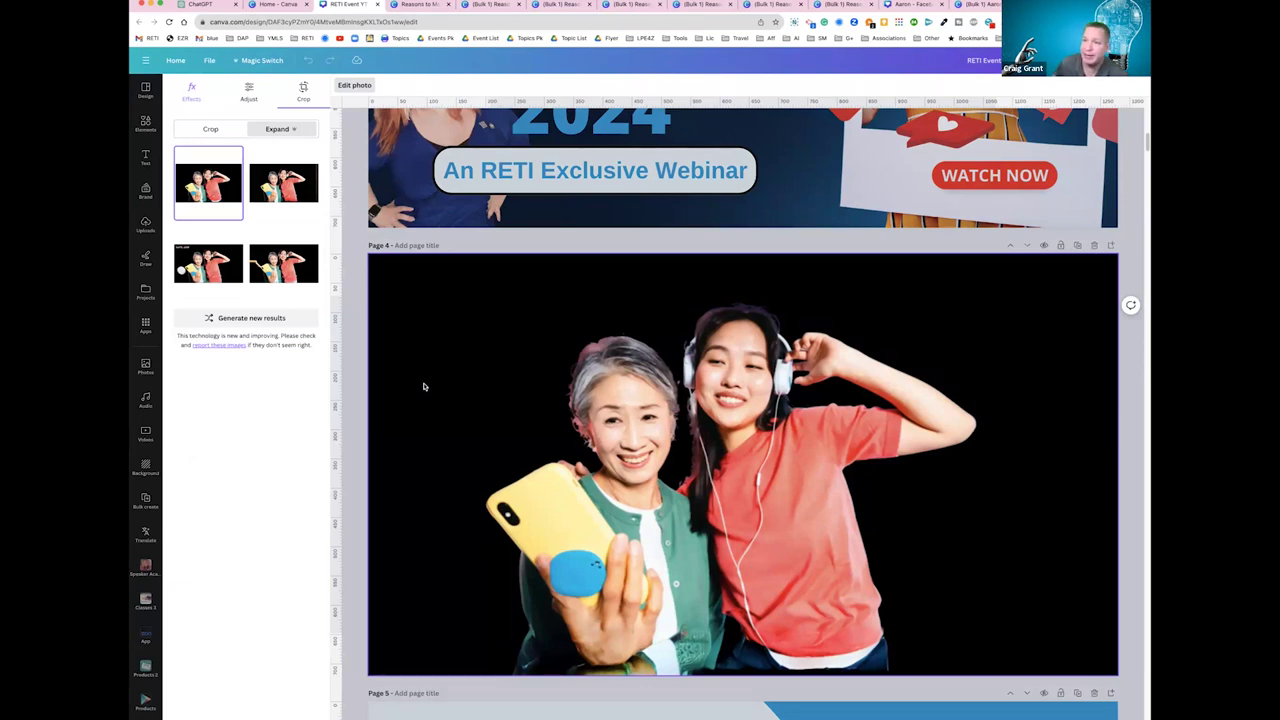
# Compare the Magic Expand results, apply the second one, and try to remove the expanded photo's background
pyautogui.click(190, 253)
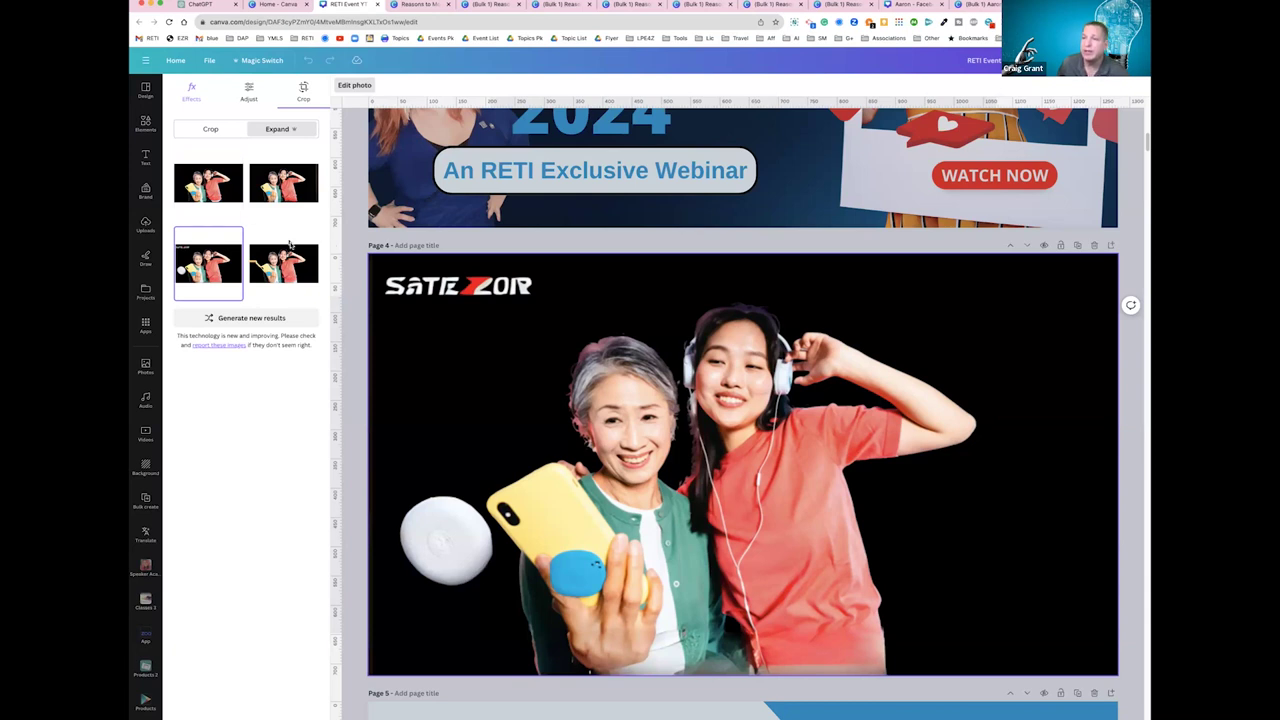
pyautogui.click(274, 200)
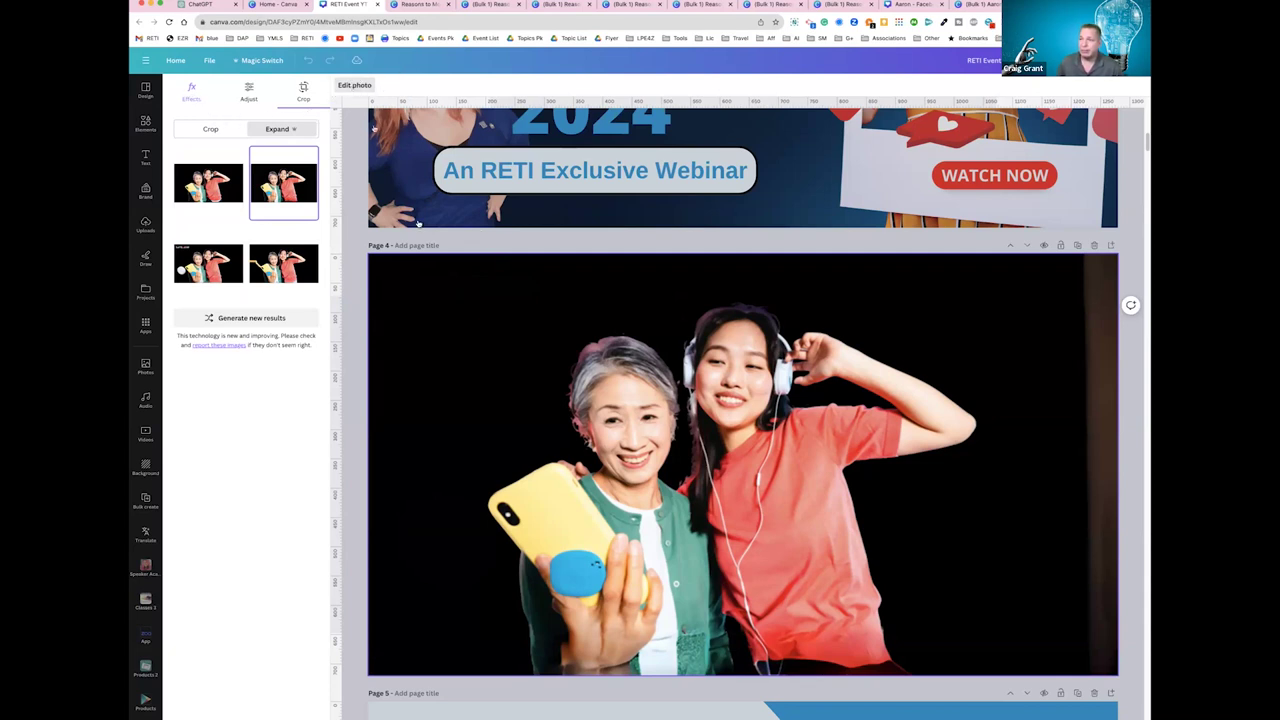
pyautogui.click(471, 397)
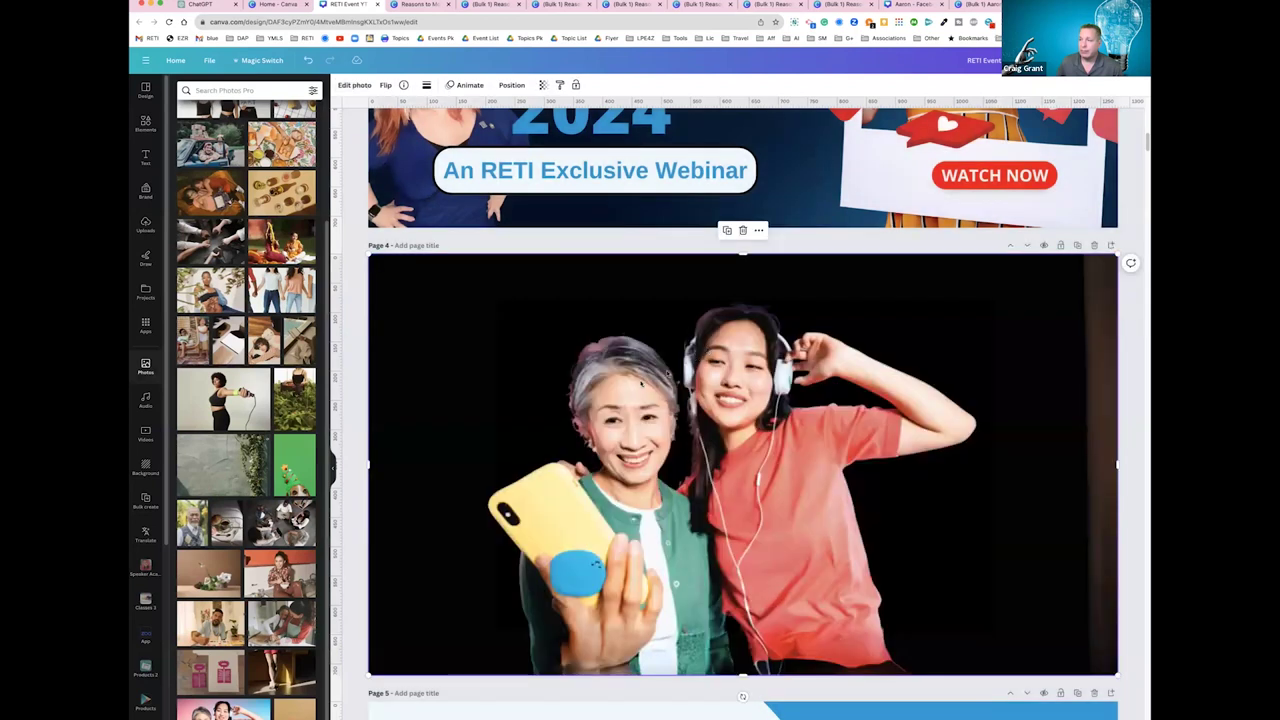
pyautogui.click(354, 86)
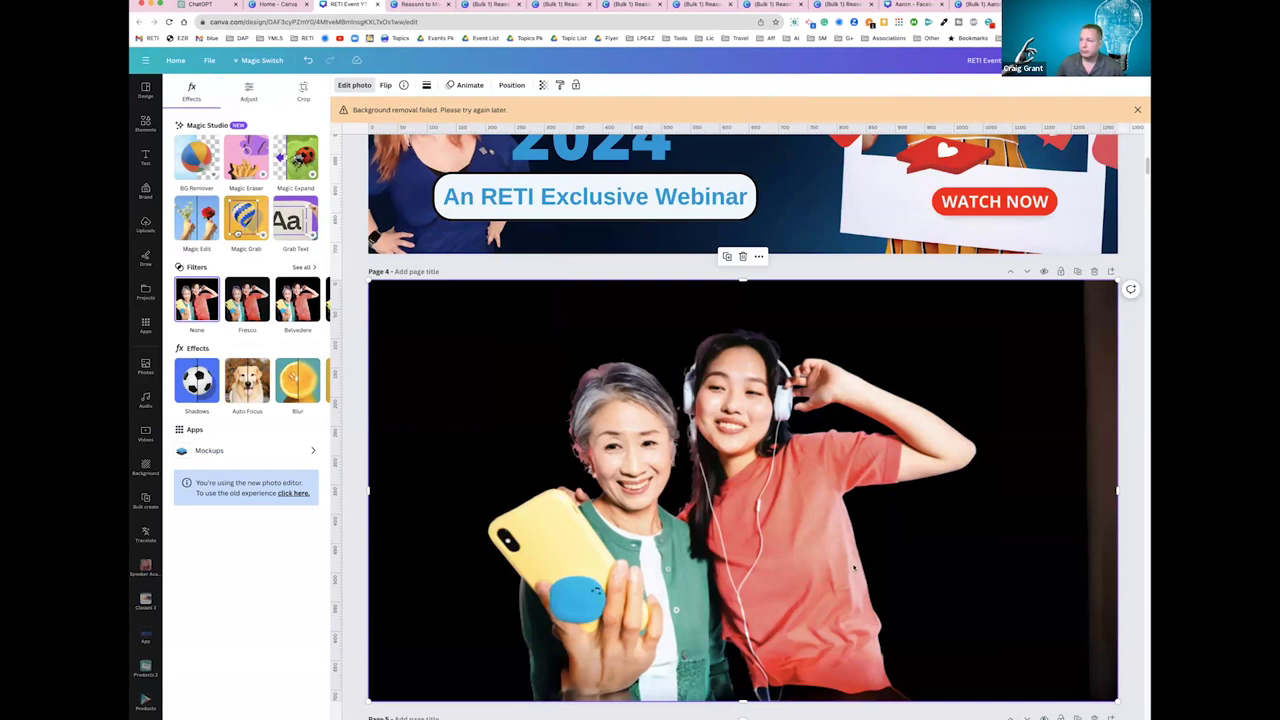
# Replace the expanded photo on page 4 with the original selfie photo and extend it to the whole page with Magic Expand
pyautogui.press('Delete')
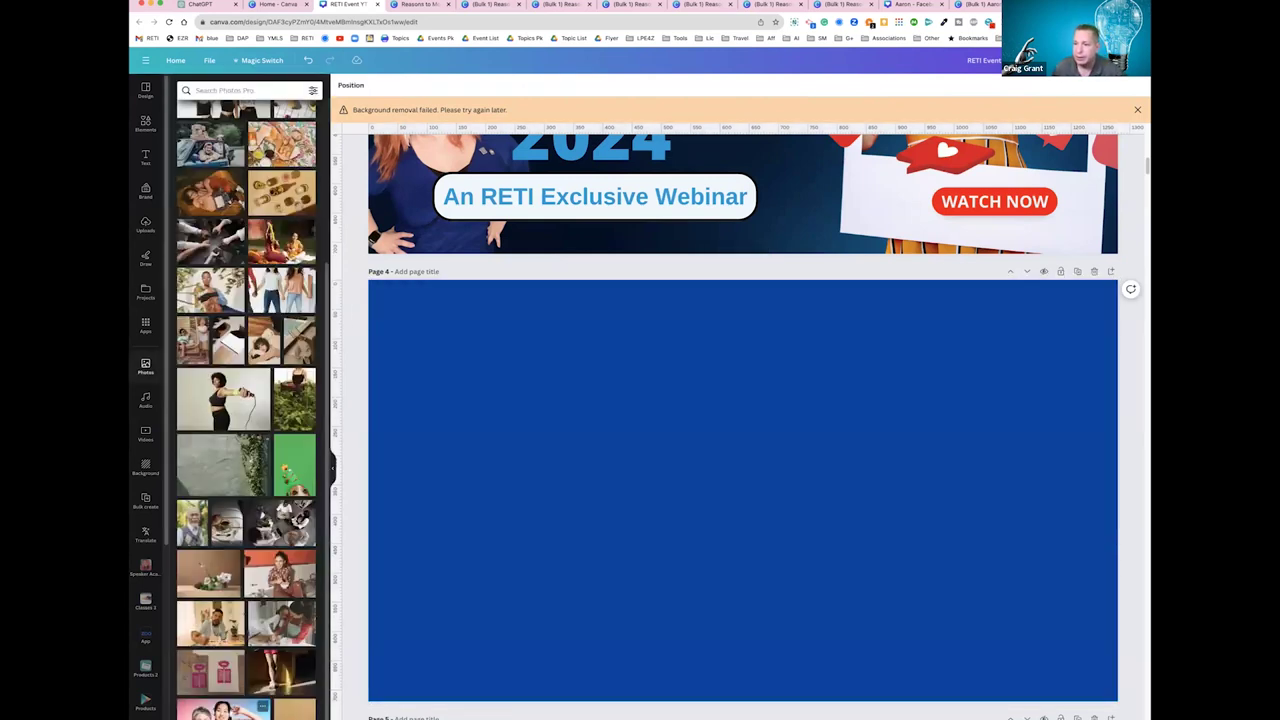
pyautogui.press('super+z')
pyautogui.click(354, 84)
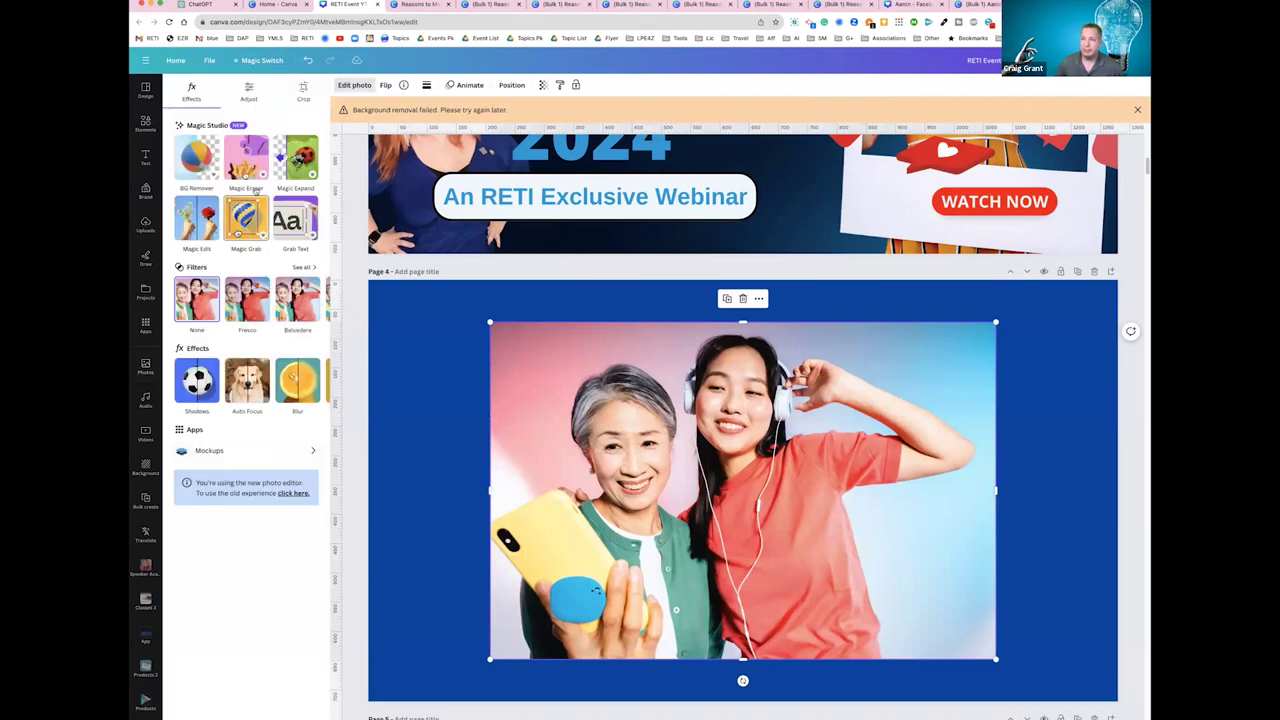
pyautogui.click(305, 157)
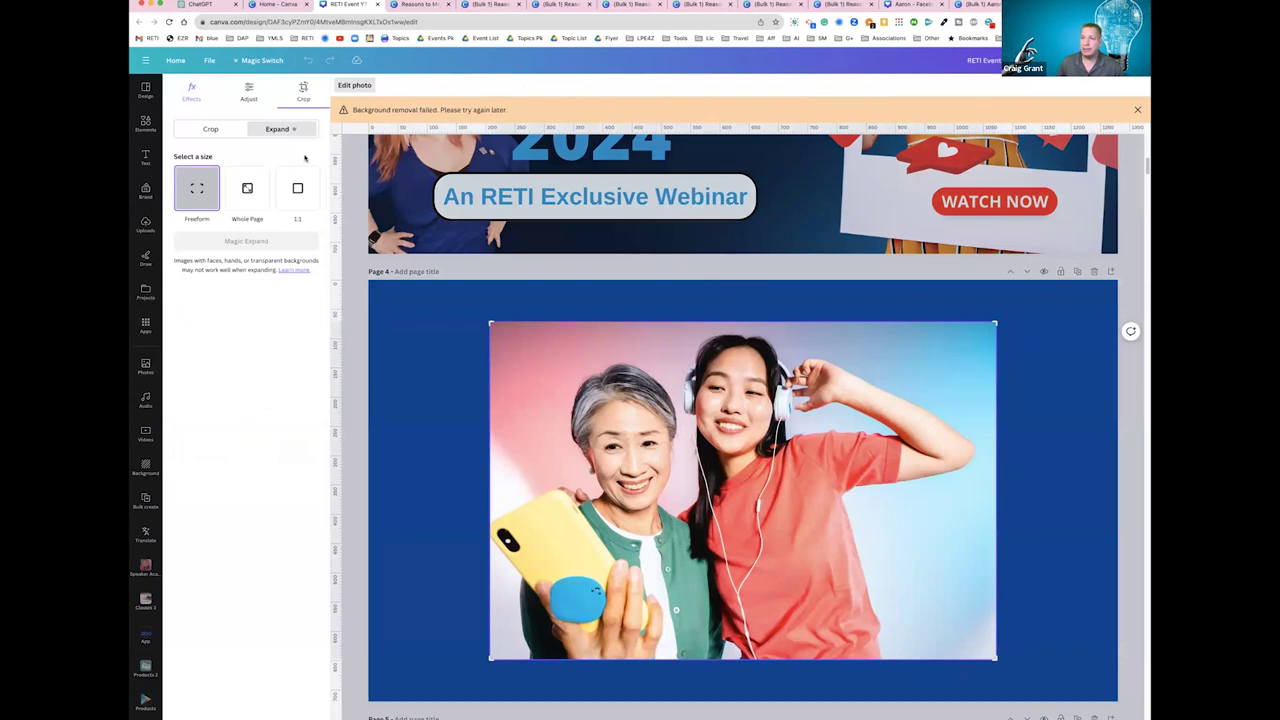
pyautogui.click(242, 195)
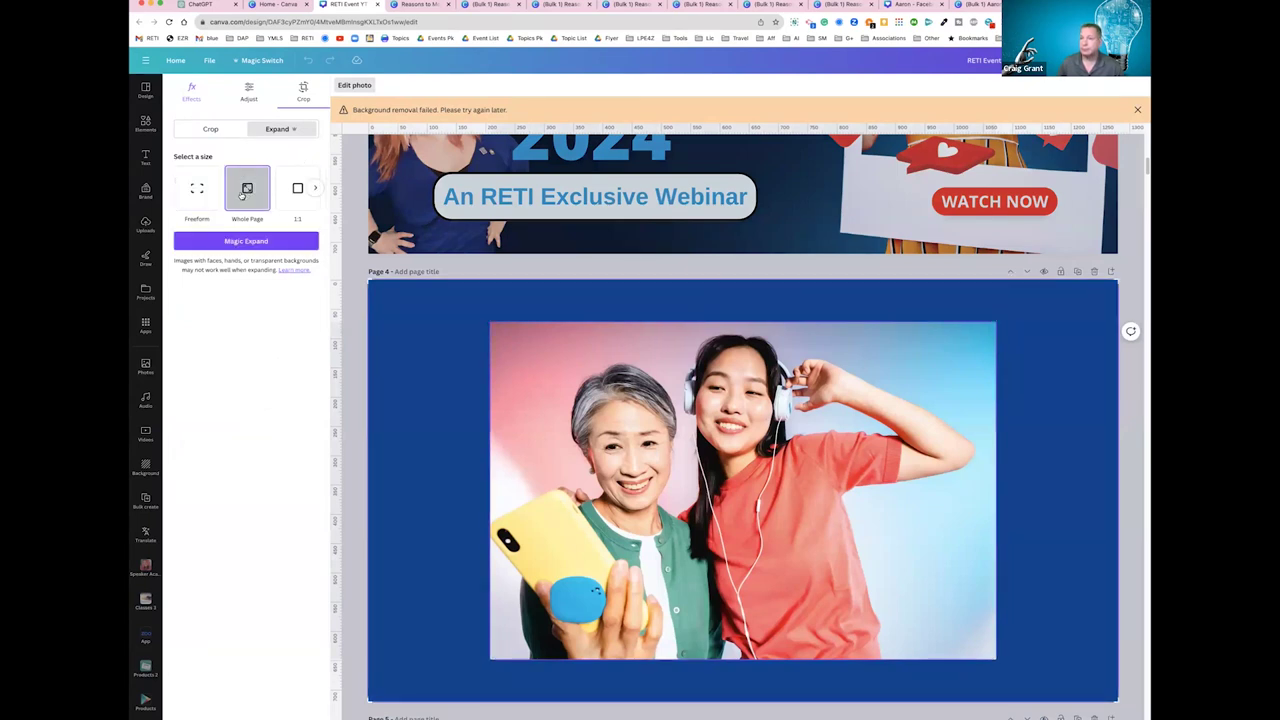
pyautogui.click(245, 242)
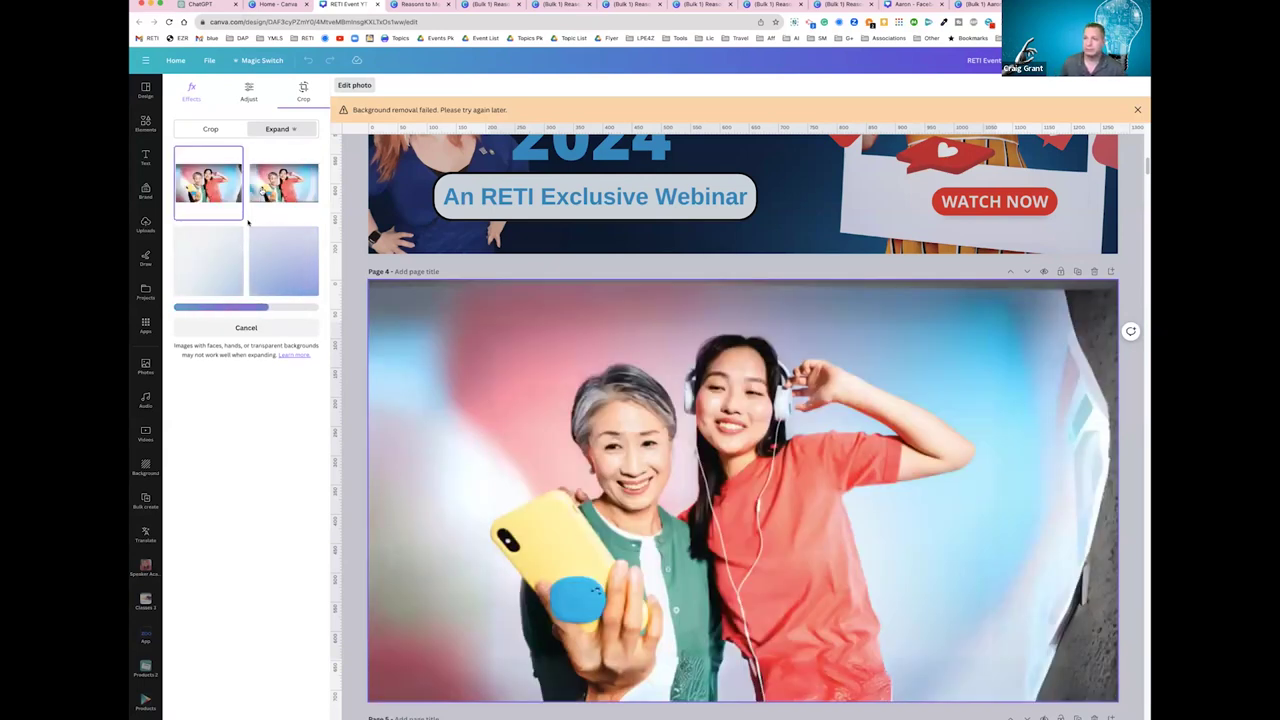
# Apply the second Magic Expand result to the selfie photo on page 4
pyautogui.click(270, 180)
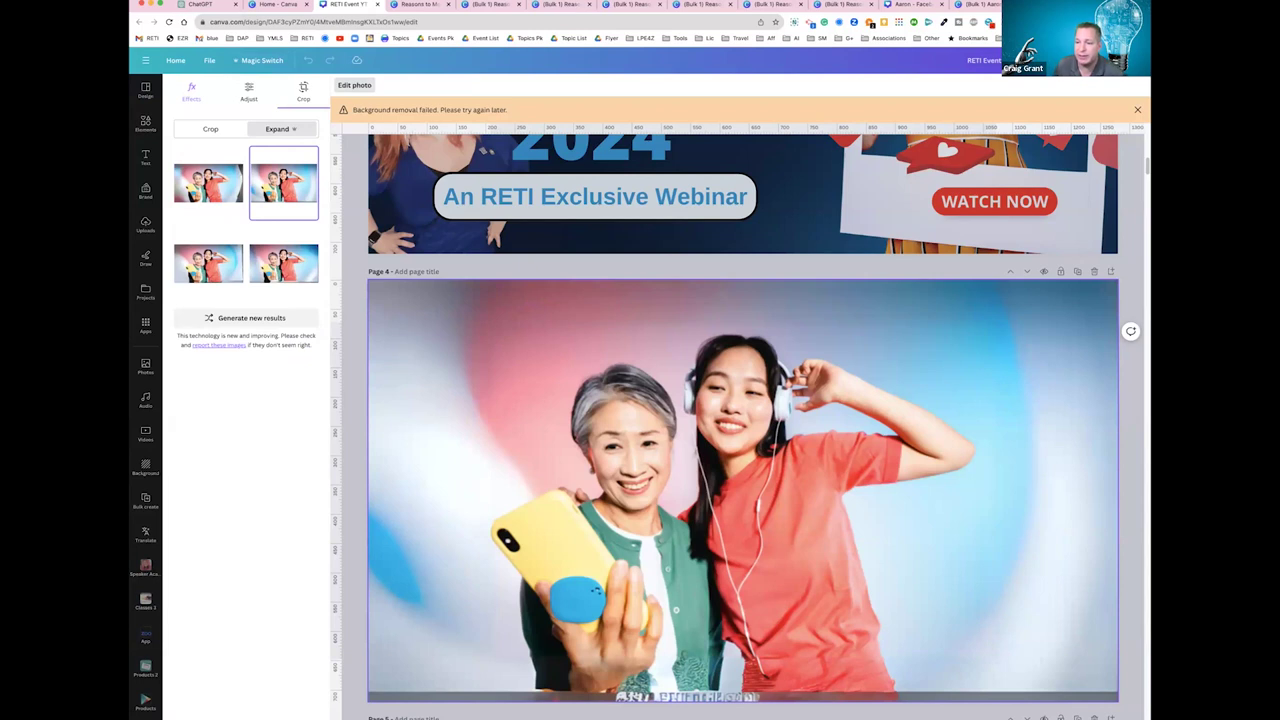
pyautogui.press('Escape')
pyautogui.click(562, 375)
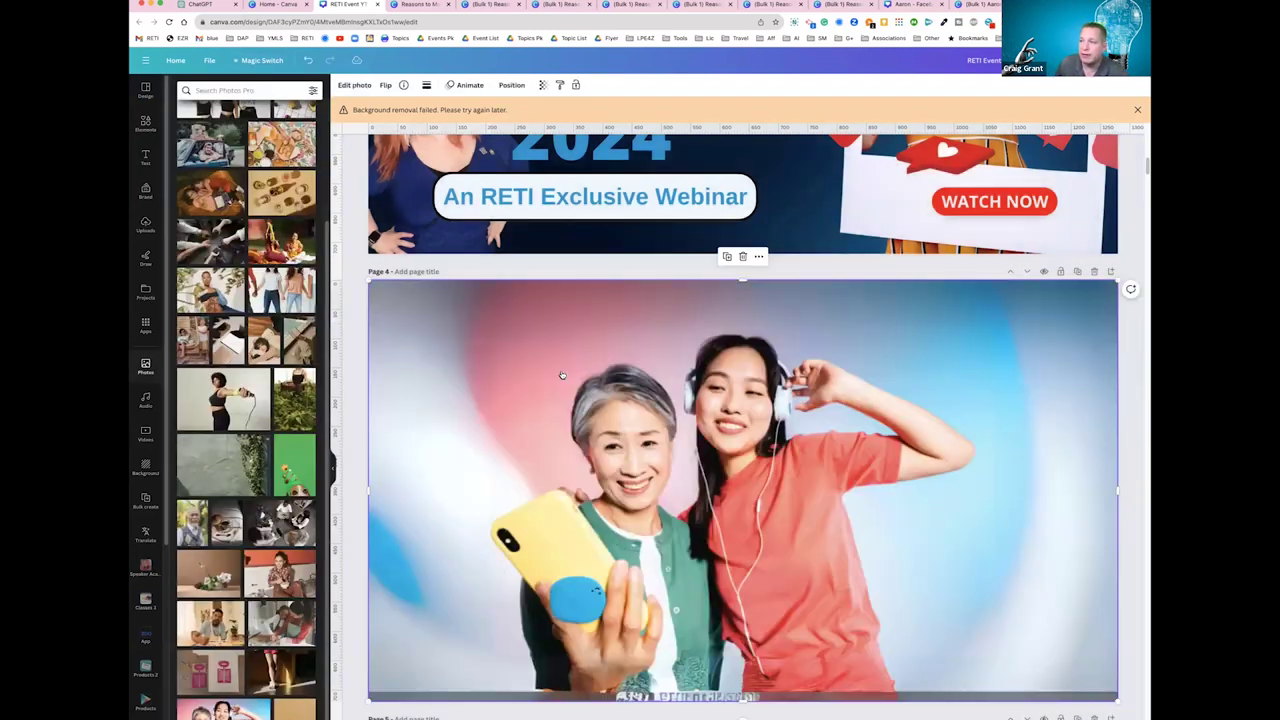
# Try to erase the blue grip on the yellow phone with Magic Eraser at brush size 20 and dismiss the background removal warning
pyautogui.click(355, 85)
pyautogui.click(355, 85)
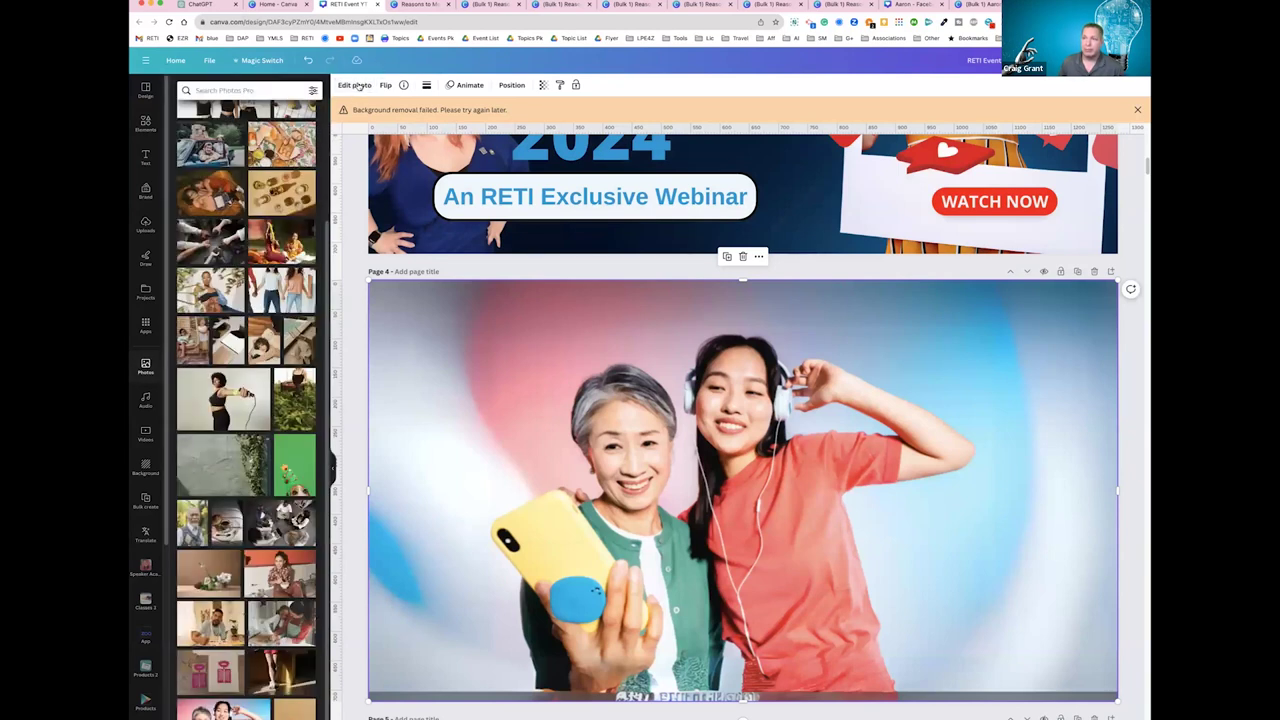
pyautogui.click(352, 87)
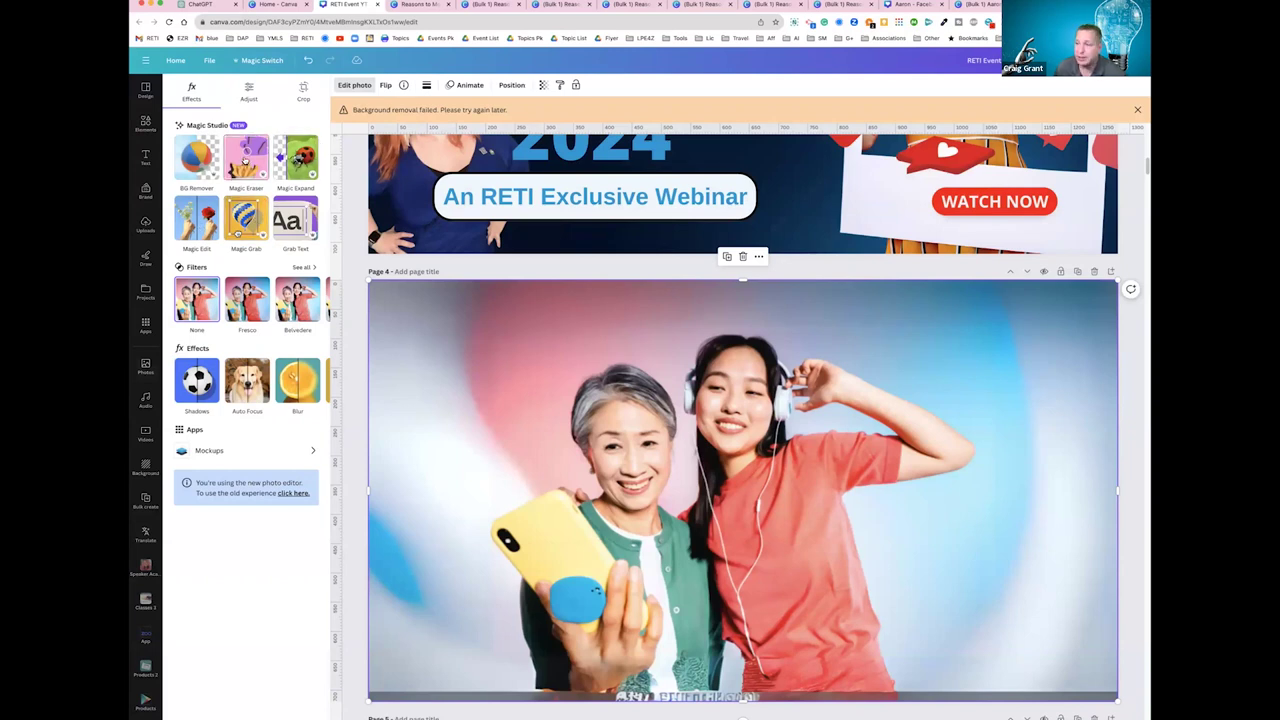
pyautogui.click(245, 160)
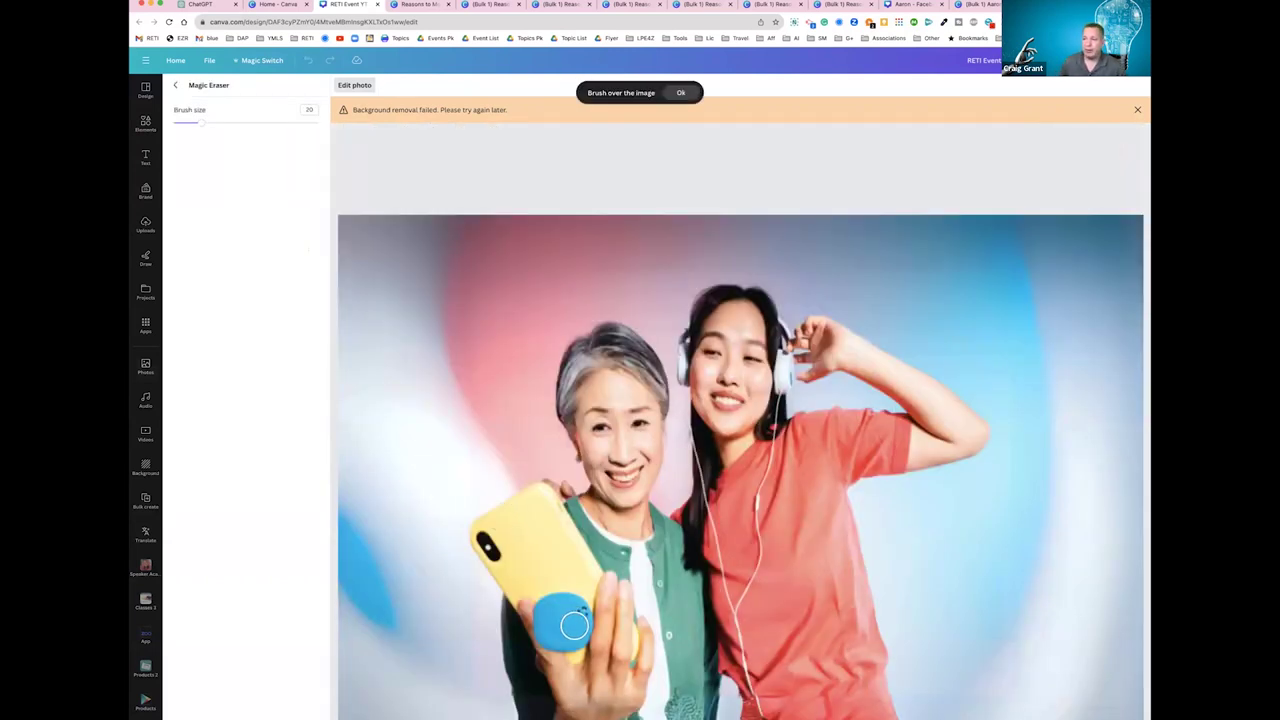
pyautogui.click(565, 609)
pyautogui.moveTo(565, 609)
pyautogui.mouseDown()
pyautogui.moveTo(573, 635)
pyautogui.moveTo(553, 625)
pyautogui.moveTo(563, 612)
pyautogui.moveTo(547, 614)
pyautogui.moveTo(568, 615)
pyautogui.mouseUp()
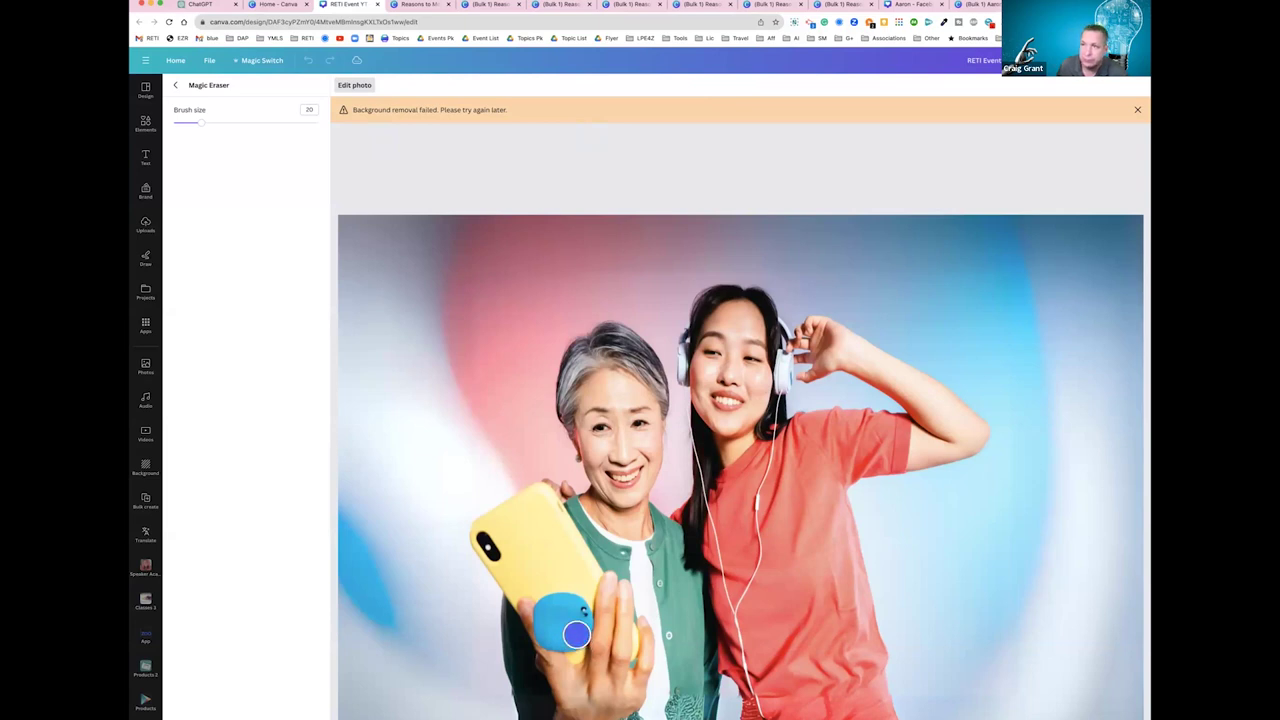
pyautogui.moveTo(572, 627)
pyautogui.mouseDown()
pyautogui.moveTo(557, 614)
pyautogui.moveTo(567, 627)
pyautogui.moveTo(545, 616)
pyautogui.moveTo(541, 628)
pyautogui.mouseUp()
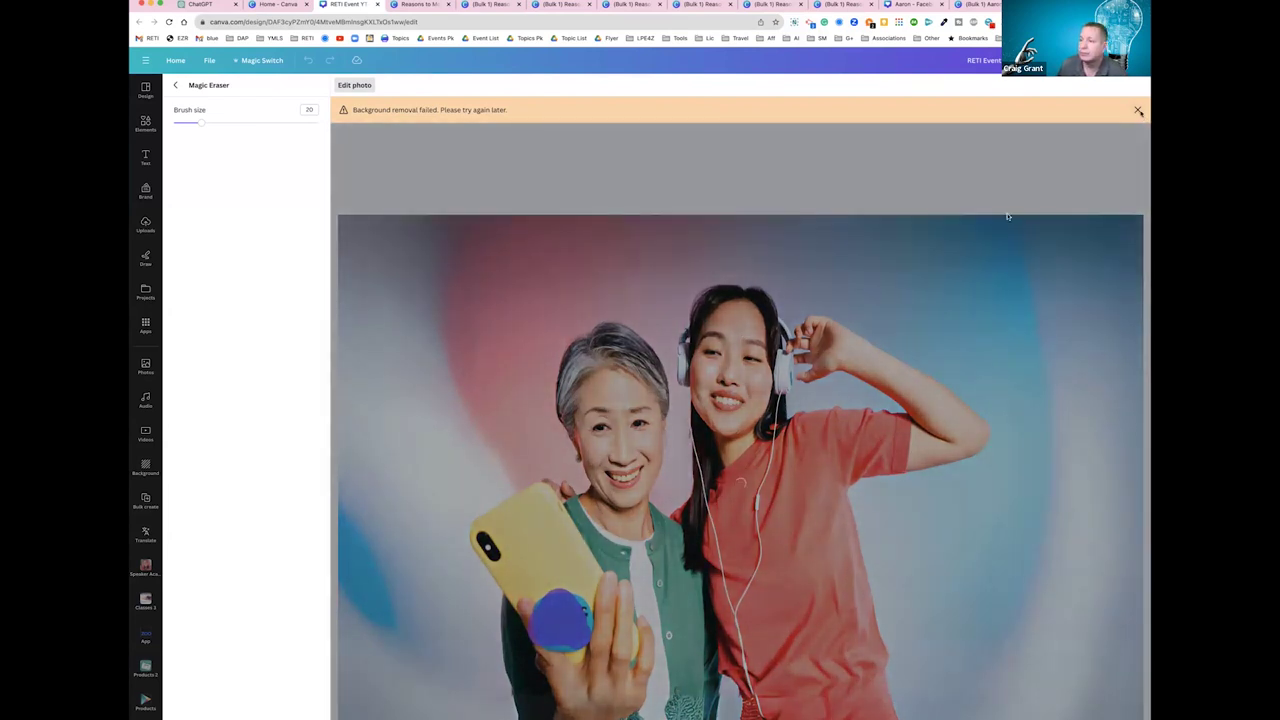
pyautogui.click(1137, 109)
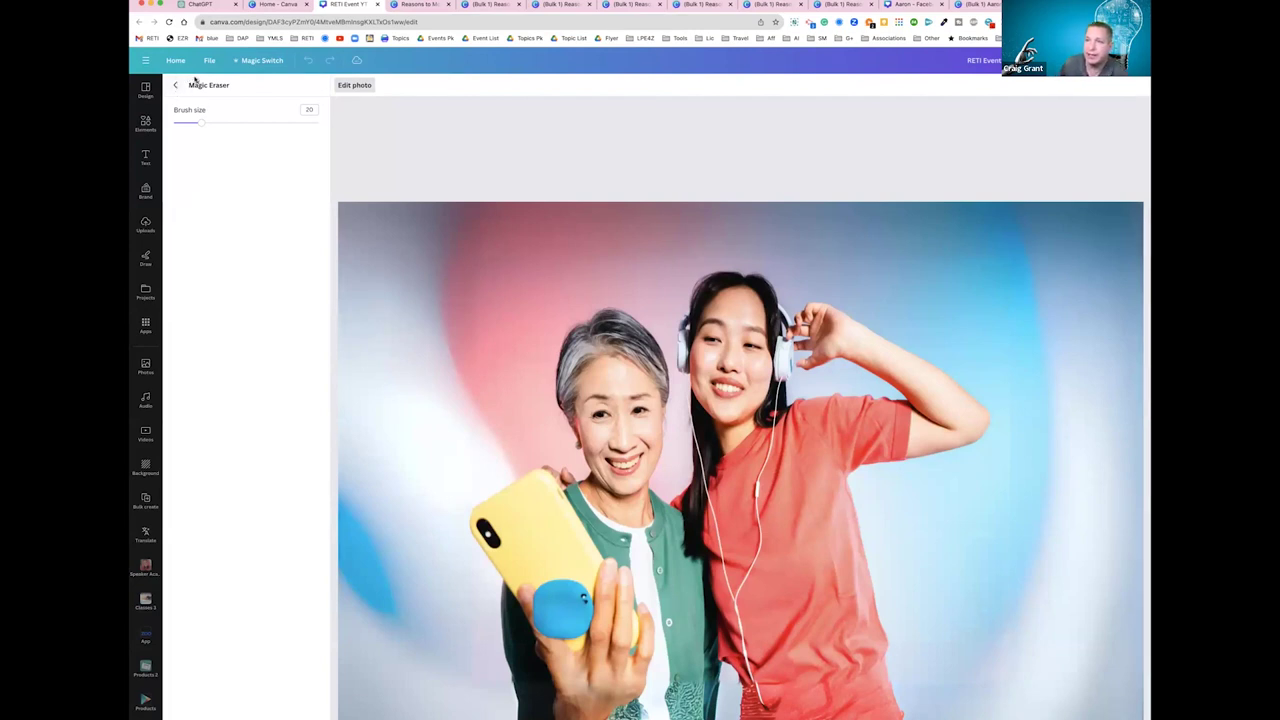
pyautogui.click(181, 86)
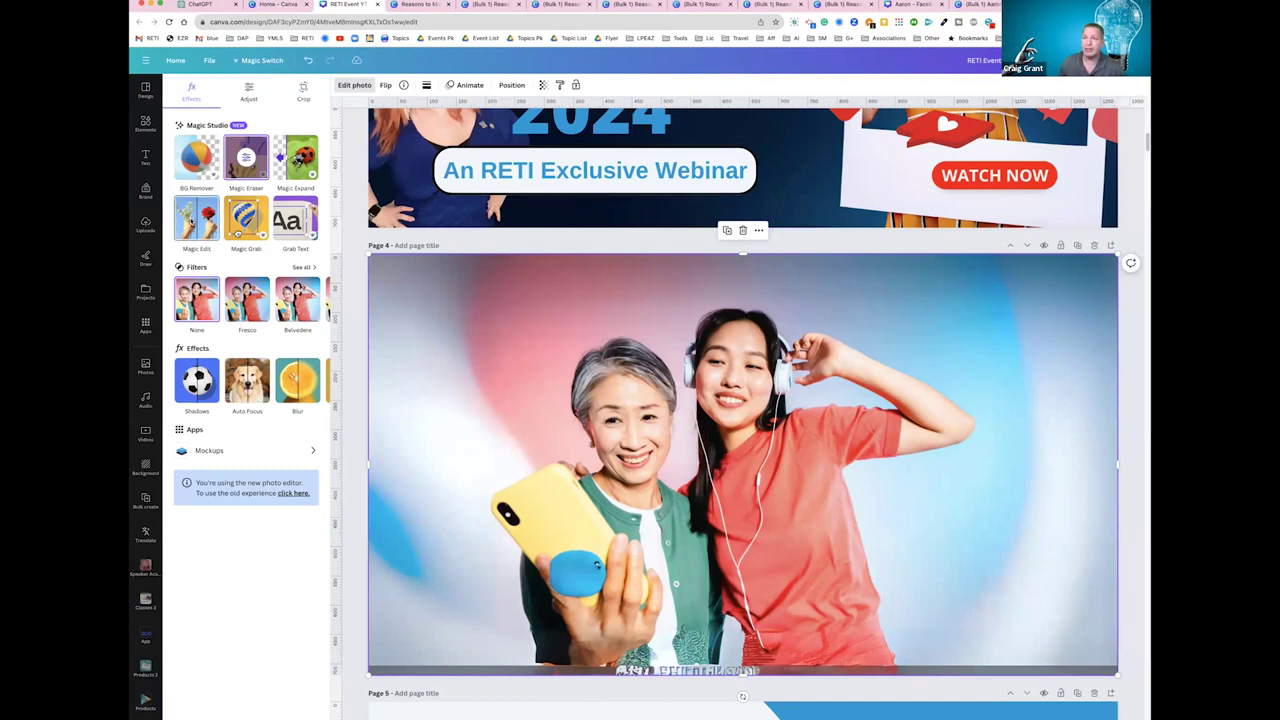
# Try Magic Edit on the younger woman's red shirt with the prompt "change her shirt to a black power suit", then discard the results
pyautogui.click(196, 218)
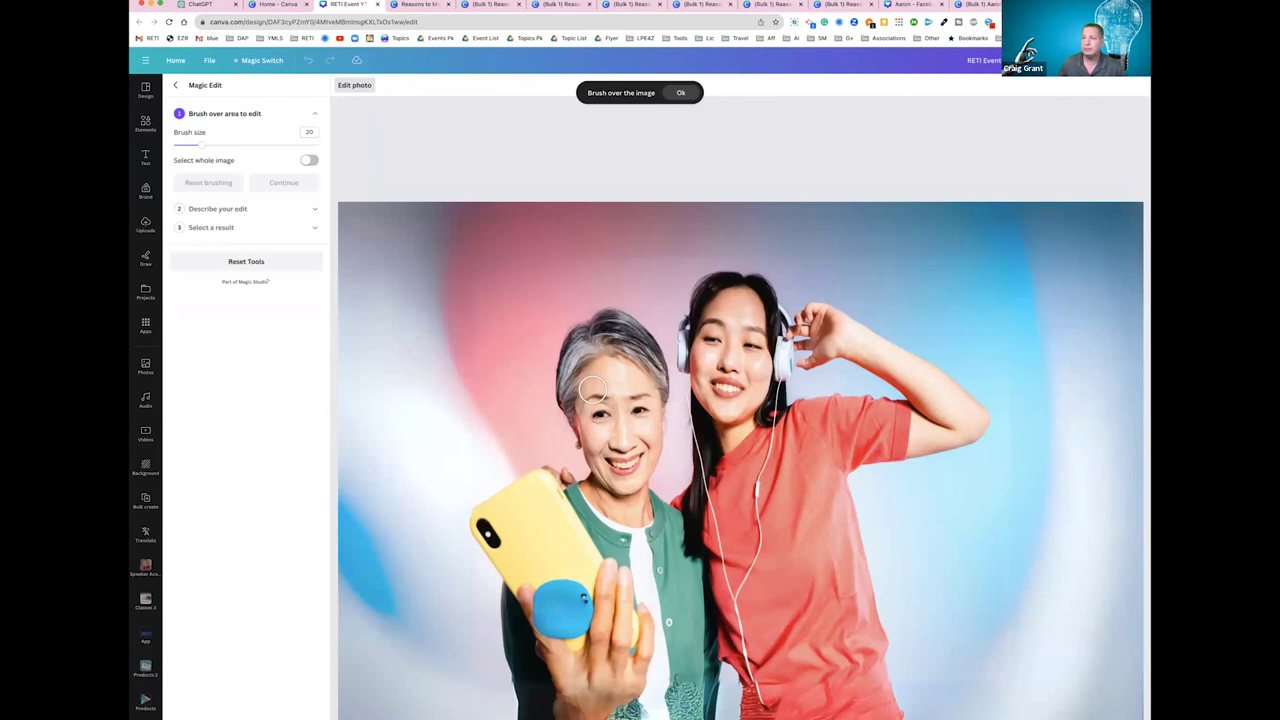
pyautogui.moveTo(821, 418)
pyautogui.mouseDown()
pyautogui.moveTo(802, 499)
pyautogui.moveTo(805, 592)
pyautogui.moveTo(771, 552)
pyautogui.moveTo(871, 638)
pyautogui.moveTo(782, 634)
pyautogui.moveTo(777, 560)
pyautogui.moveTo(809, 475)
pyautogui.moveTo(784, 438)
pyautogui.moveTo(772, 441)
pyautogui.moveTo(778, 463)
pyautogui.moveTo(722, 506)
pyautogui.moveTo(729, 544)
pyautogui.moveTo(796, 589)
pyautogui.mouseUp()
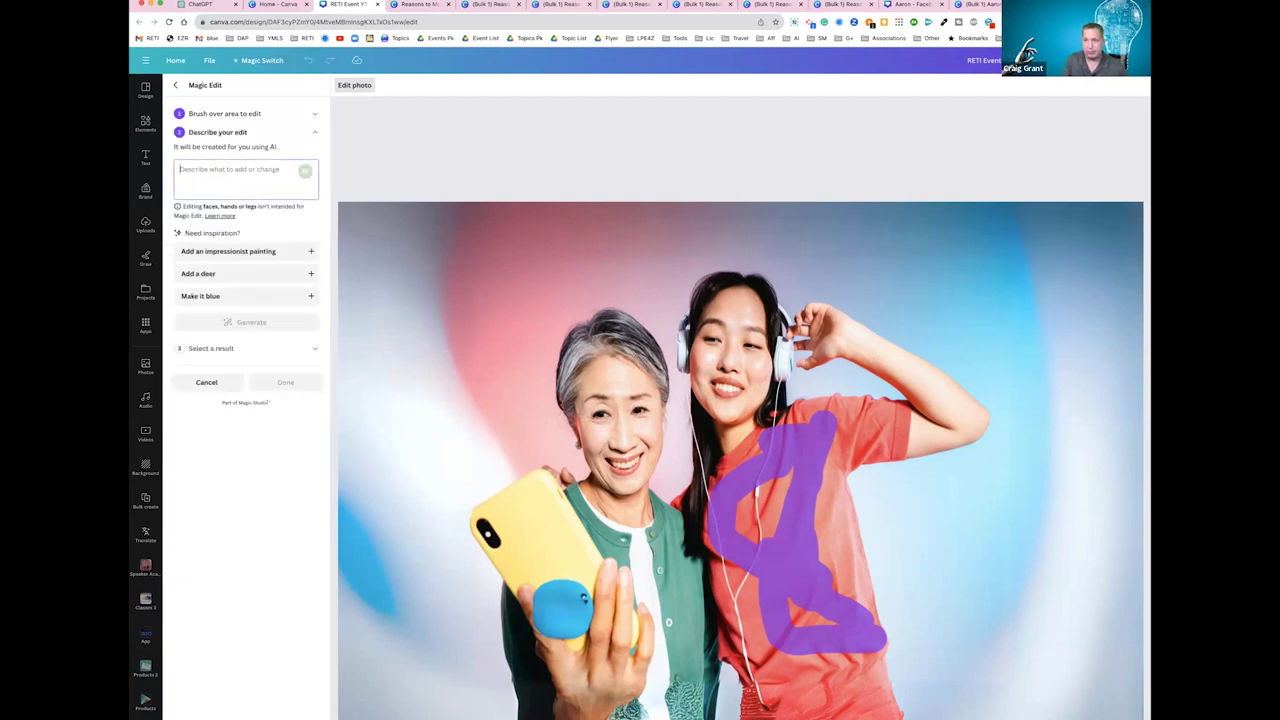
pyautogui.write('change her shirt to a black power suit')
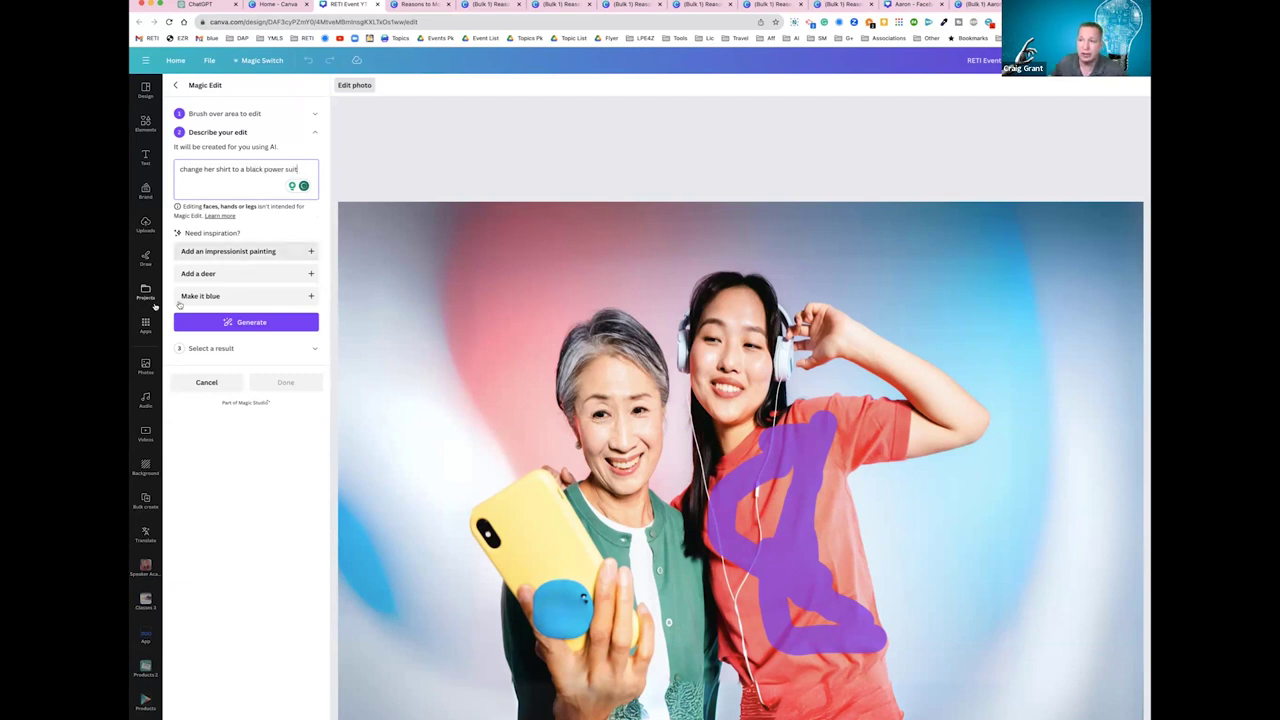
pyautogui.click(238, 321)
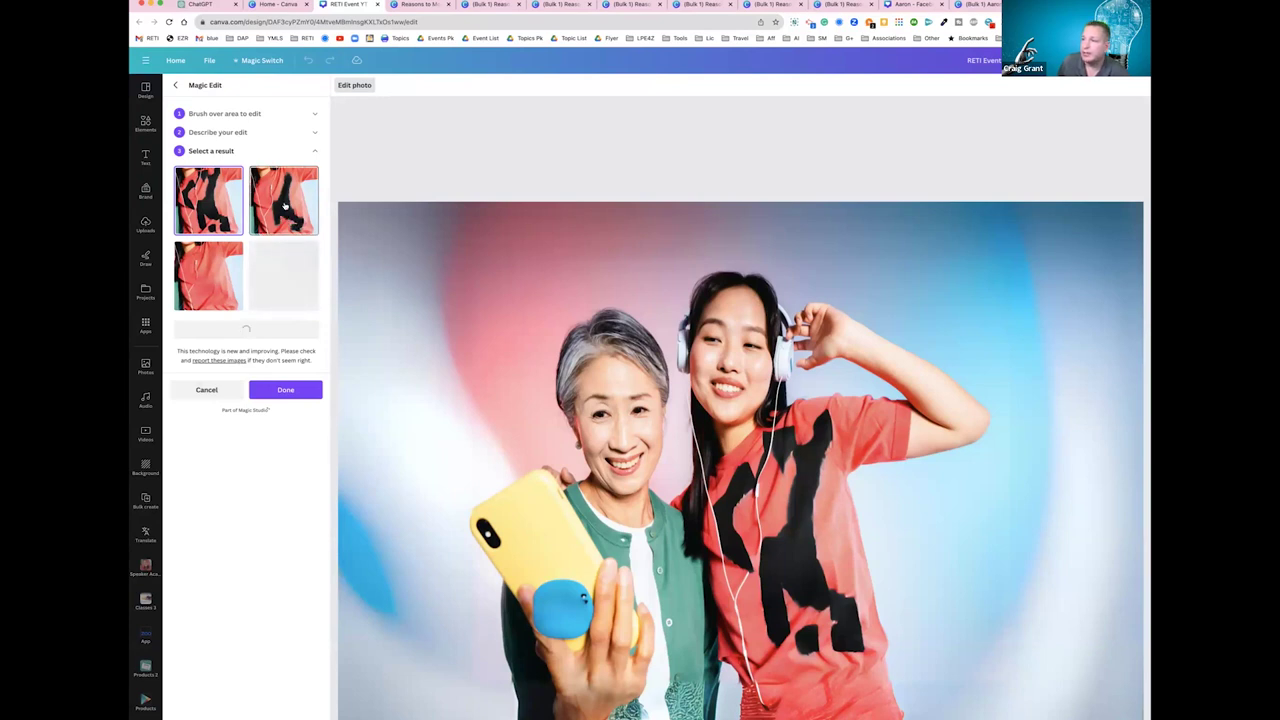
pyautogui.click(206, 389)
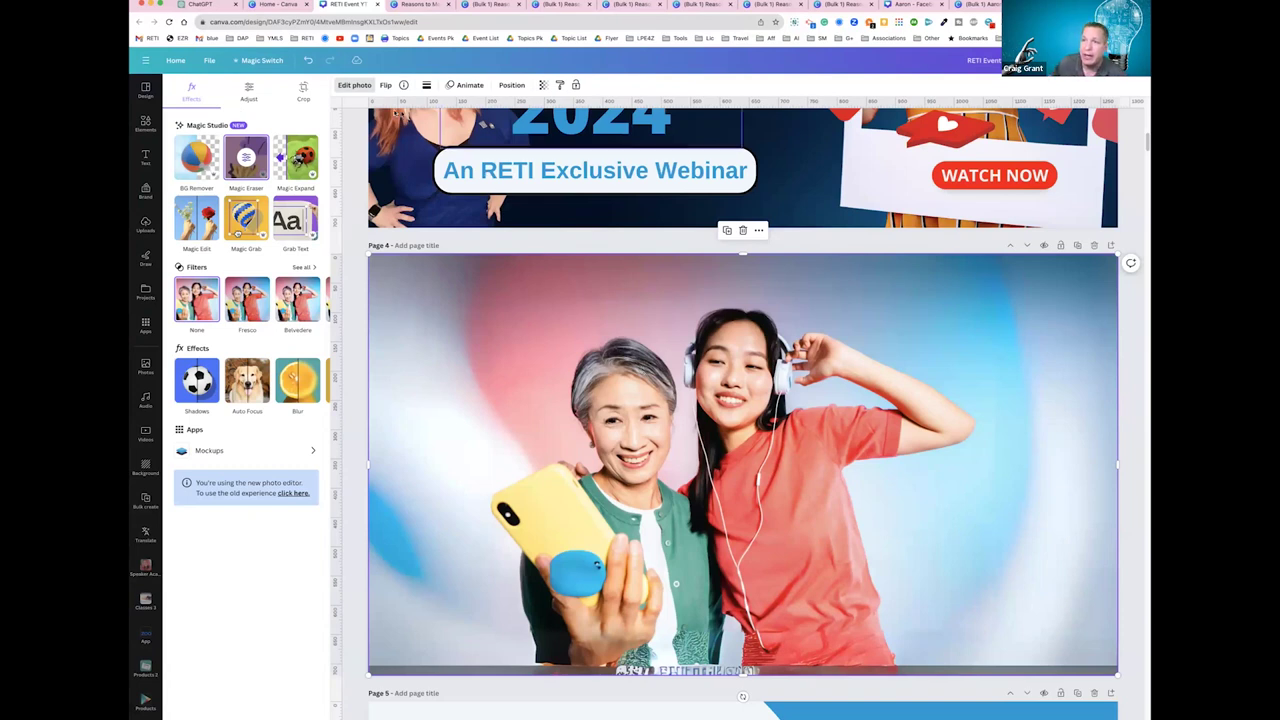
# Start generating an own AI image in Magic Media with the prompt "man and woman talking at the breakfast table"
pyautogui.click(145, 124)
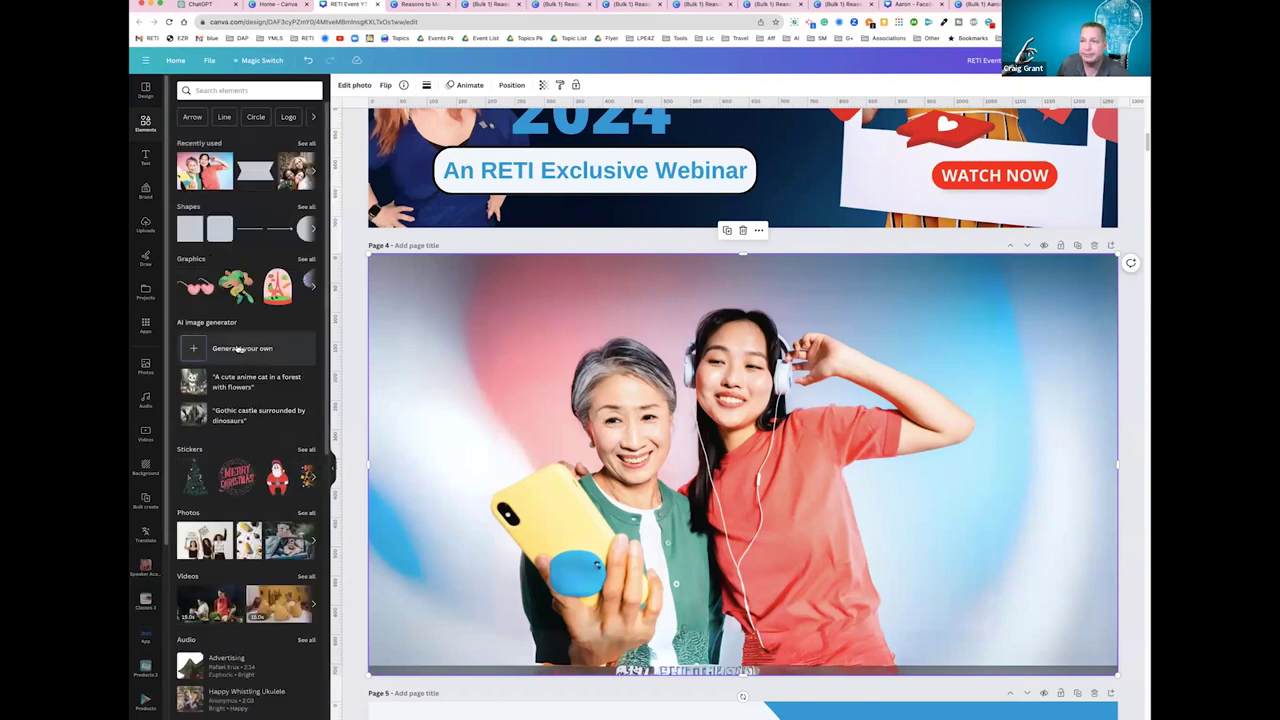
pyautogui.click(241, 354)
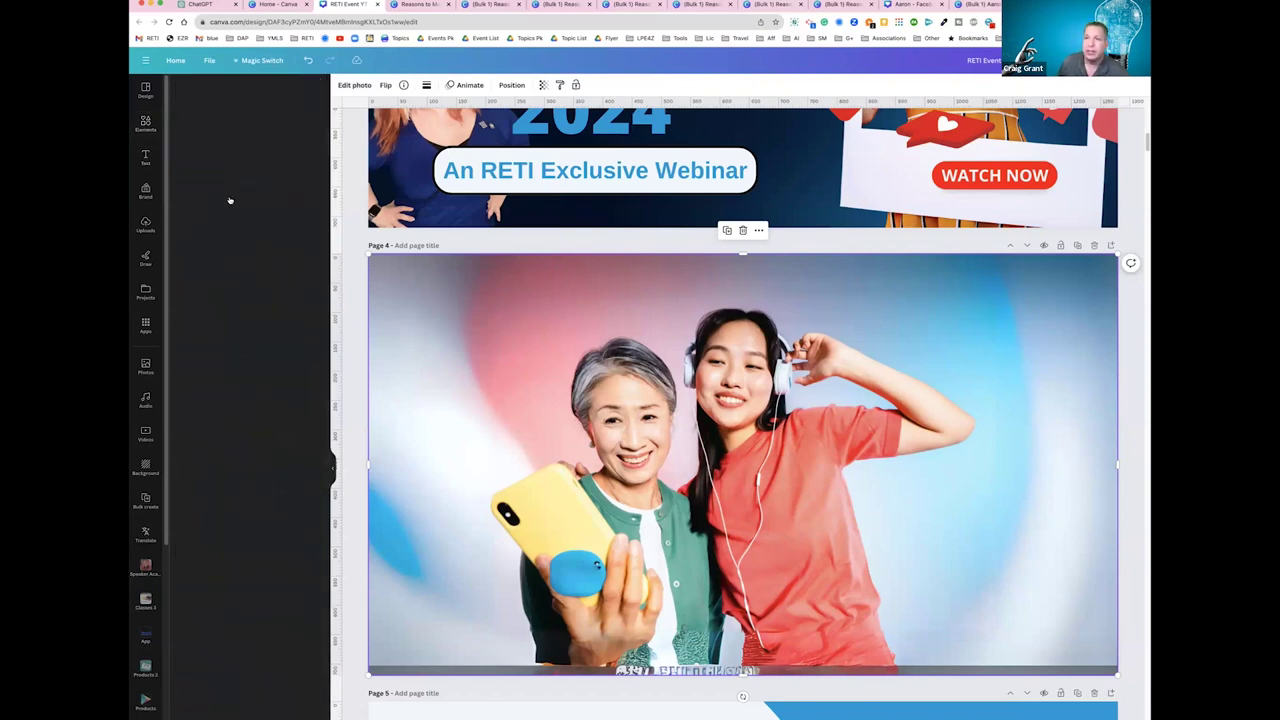
pyautogui.click(206, 270)
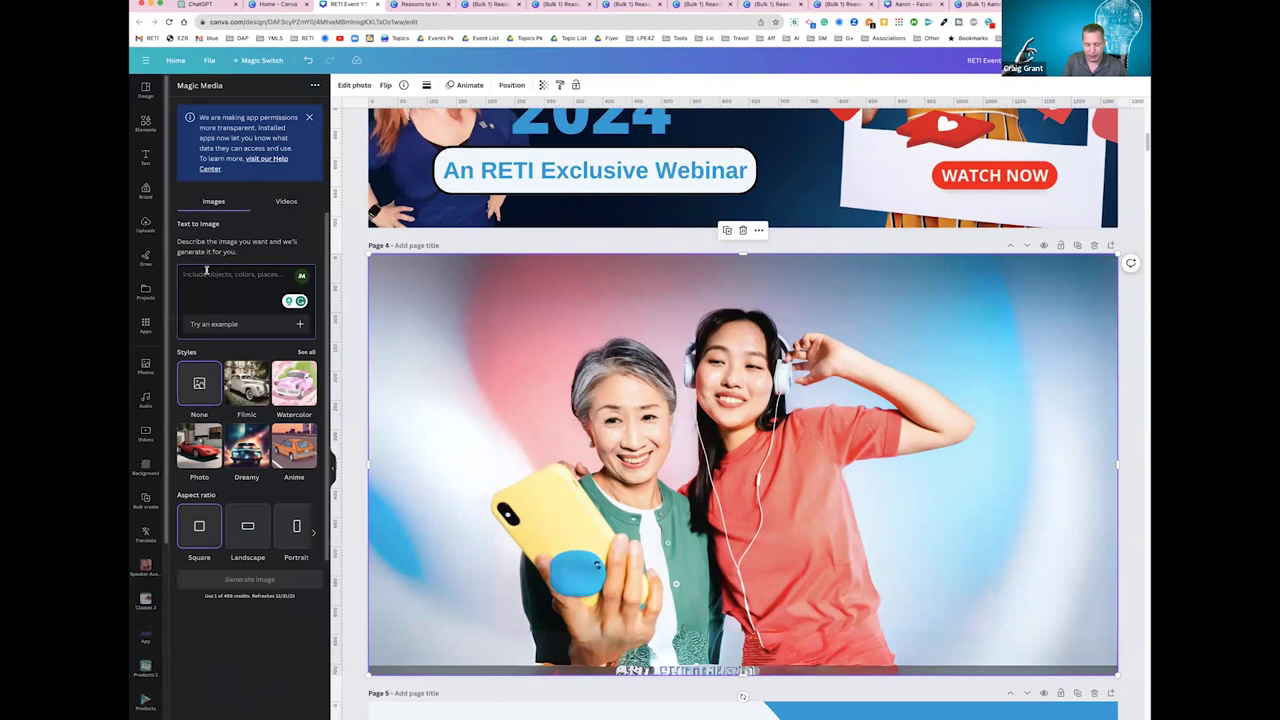
pyautogui.write('of')
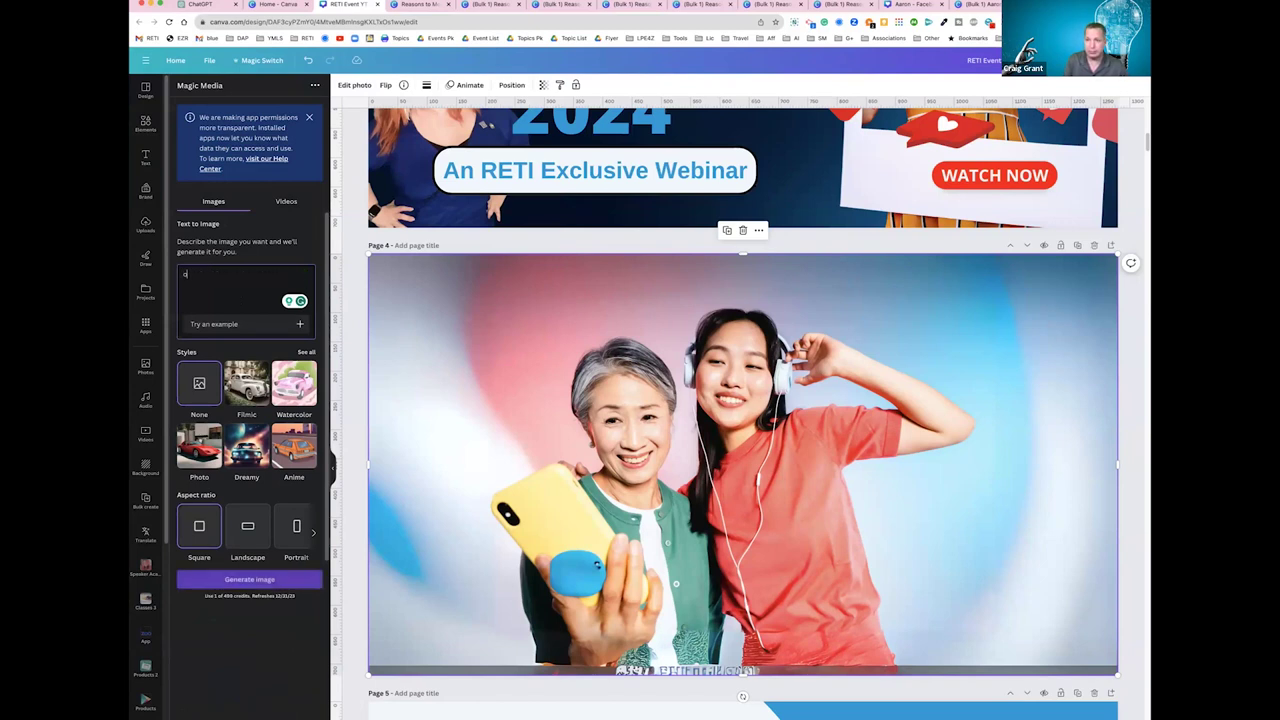
pyautogui.press('BackSpace')
pyautogui.press('BackSpace')
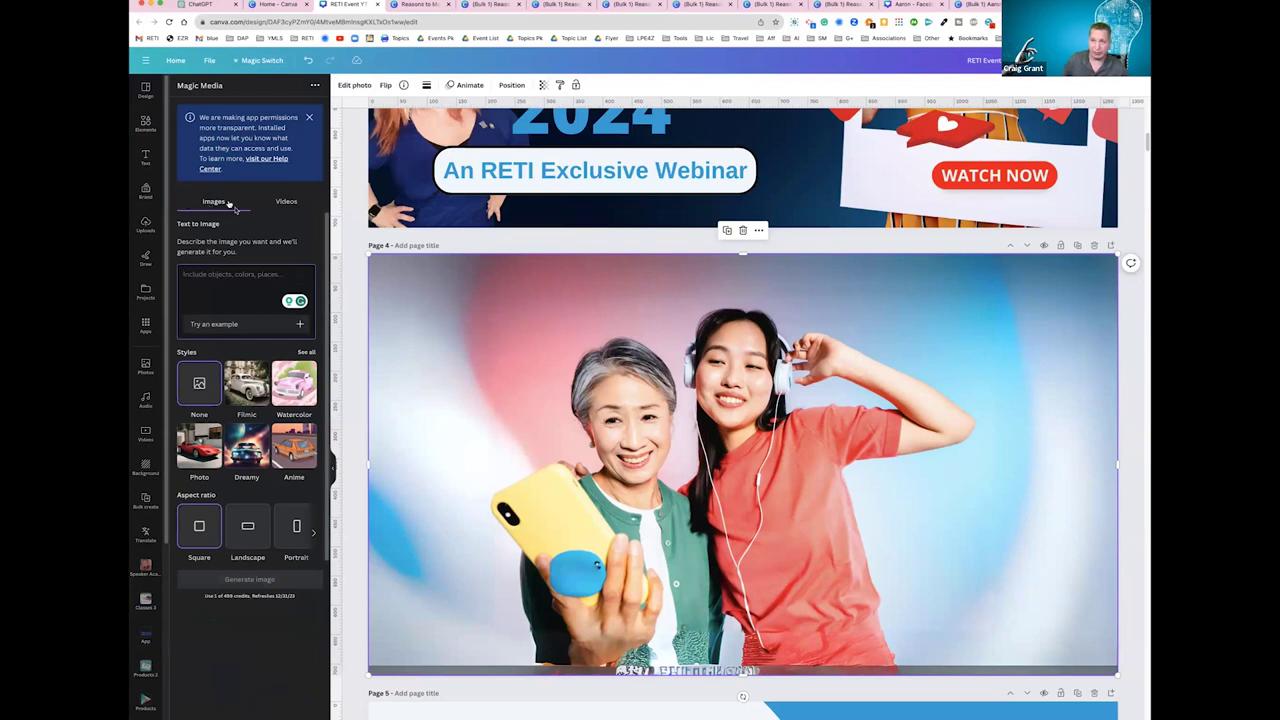
pyautogui.click(252, 267)
pyautogui.write('man and wo')
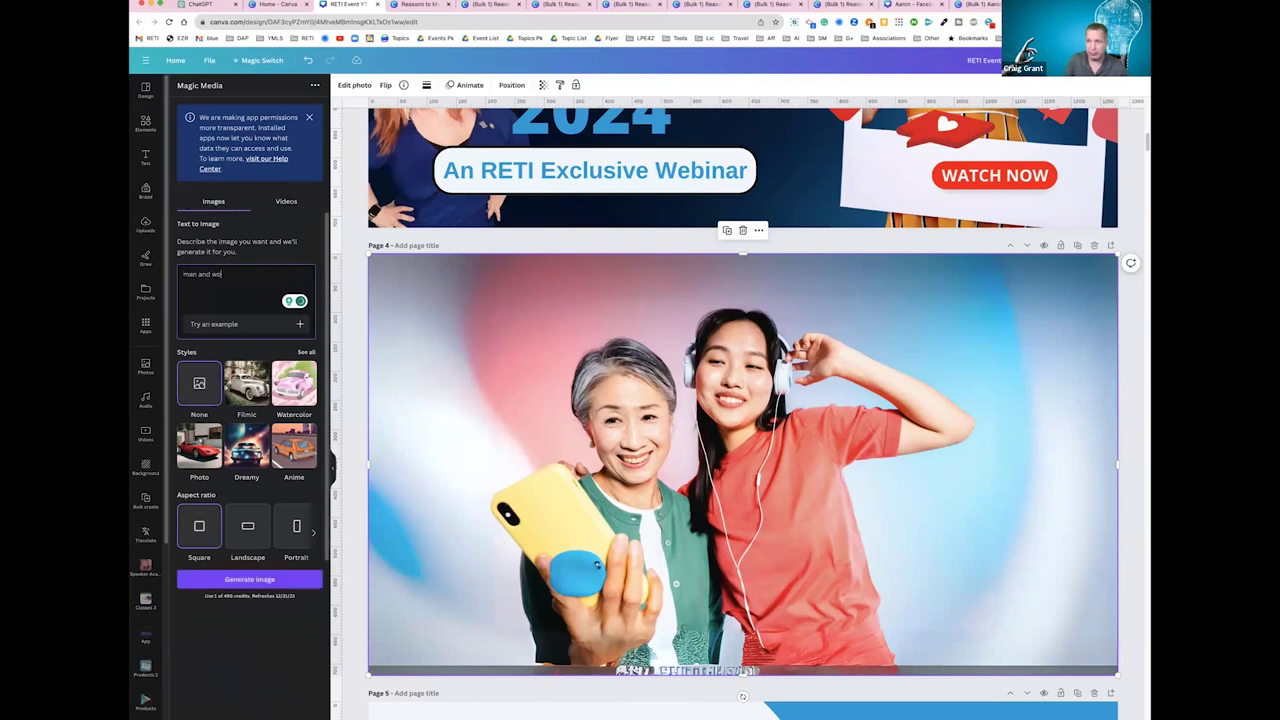
pyautogui.write('man ea')
pyautogui.write('alking at the be')
pyautogui.write('eakf')
pyautogui.write('ast tab')
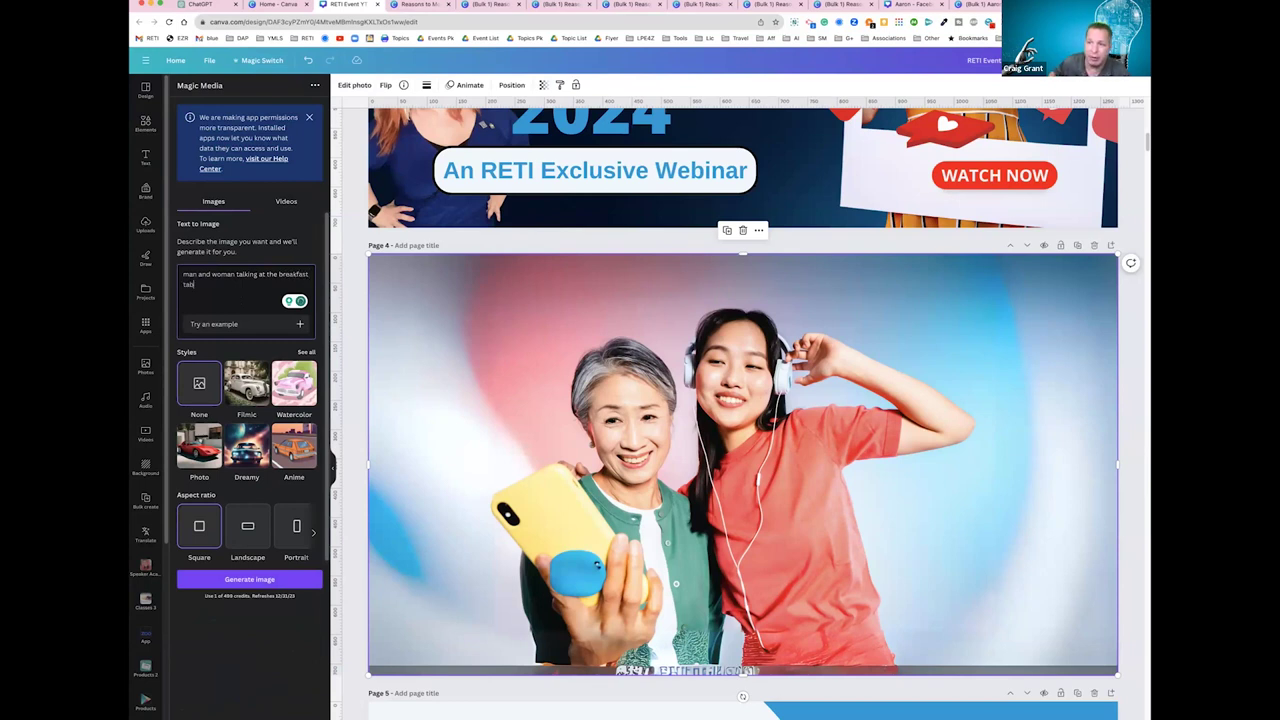
pyautogui.write('le')
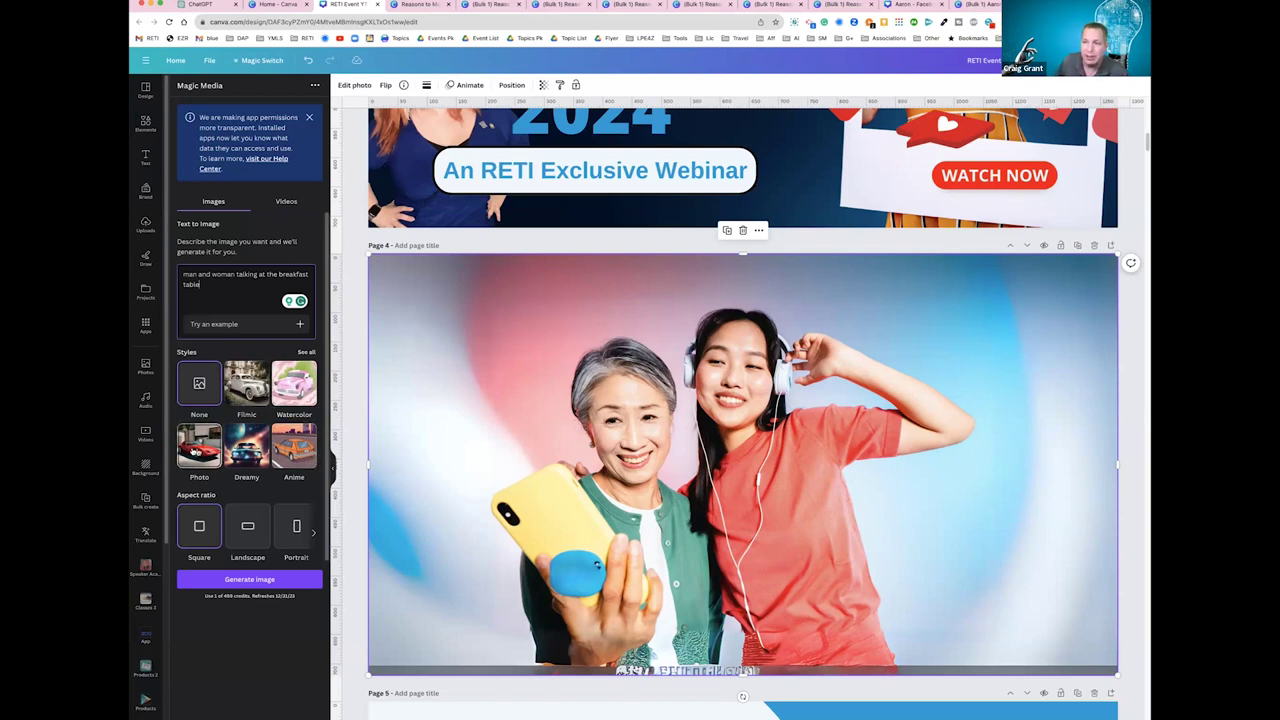
# Generate the images in Photo style with Landscape aspect ratio and place the third result over the upper right of page 4
pyautogui.click(196, 450)
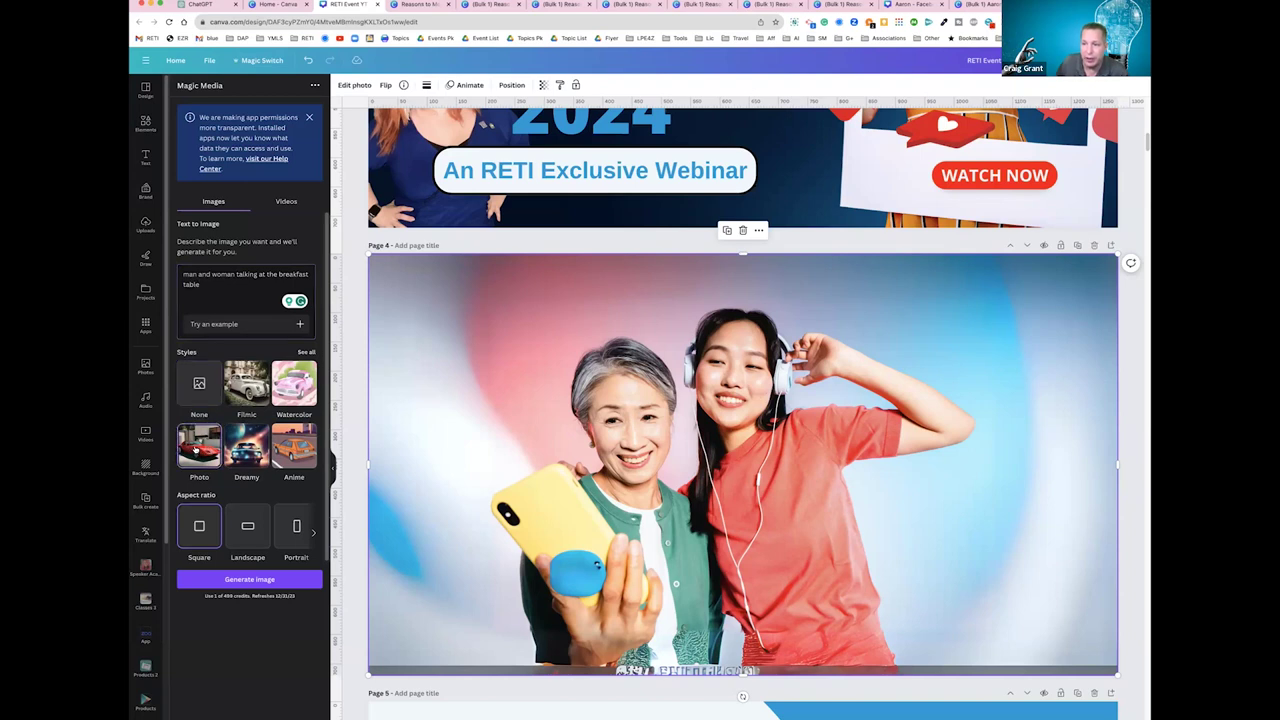
pyautogui.click(248, 527)
pyautogui.click(243, 584)
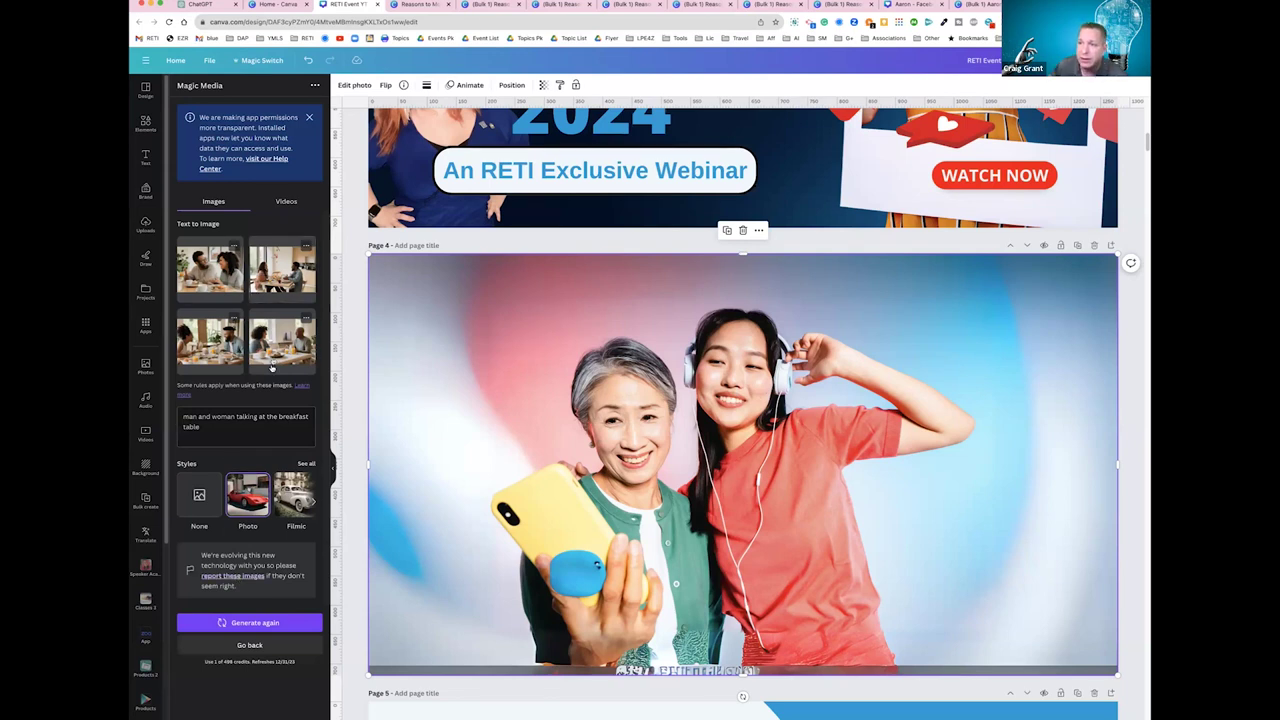
pyautogui.moveTo(210, 340); pyautogui.dragTo(1025, 337)
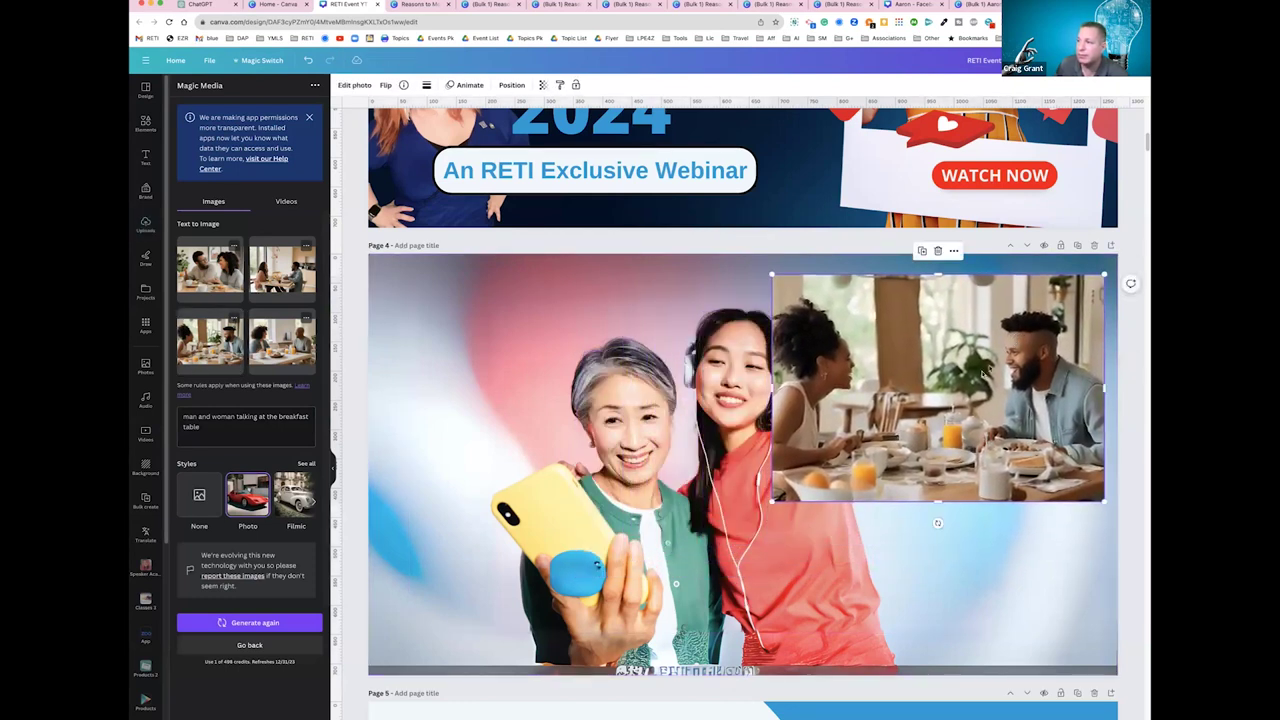
# Separate the two women from the selfie photo's background with Magic Grab and move them to the left side of page 4
pyautogui.click(735, 516)
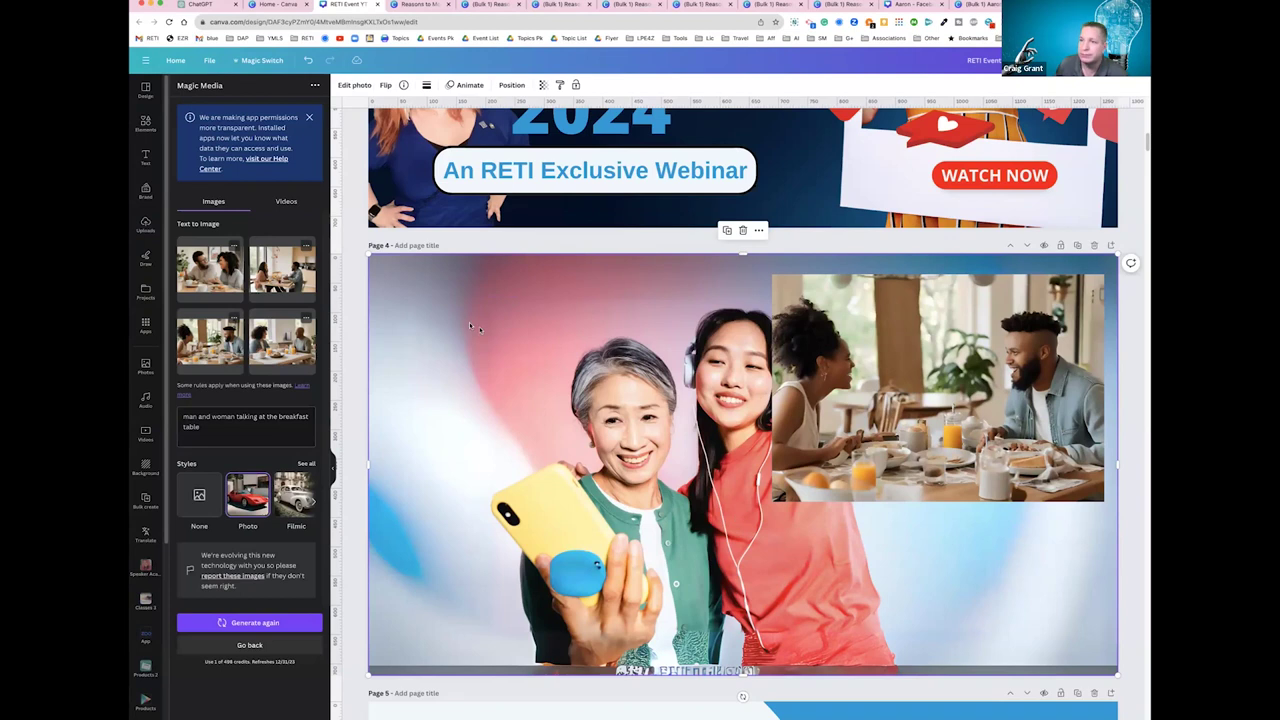
pyautogui.click(354, 85)
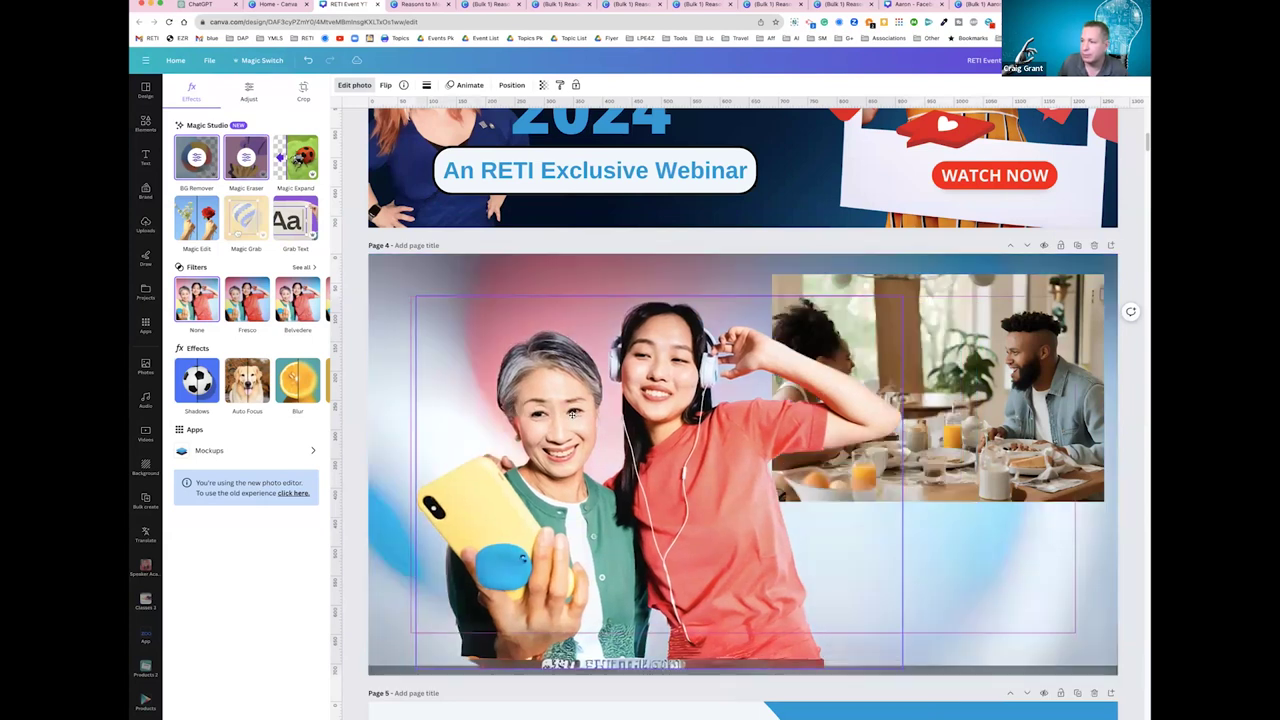
pyautogui.moveTo(565, 413); pyautogui.dragTo(528, 418)
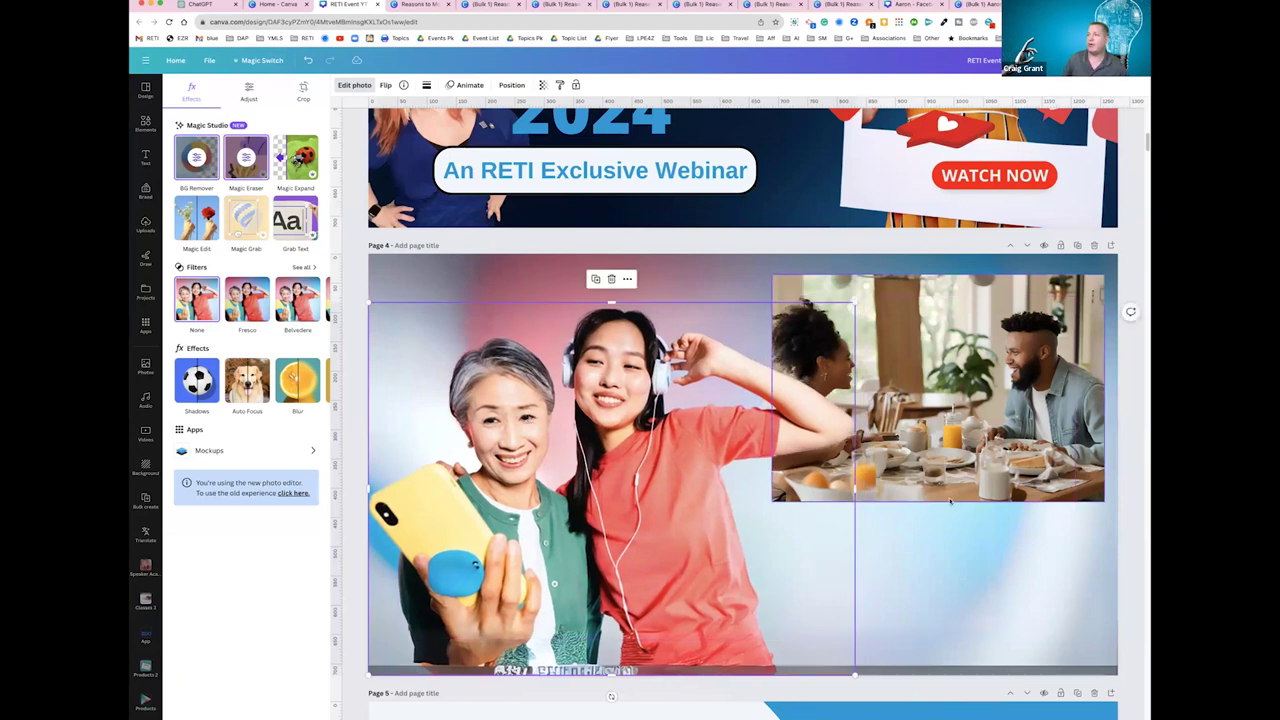
pyautogui.click(948, 586)
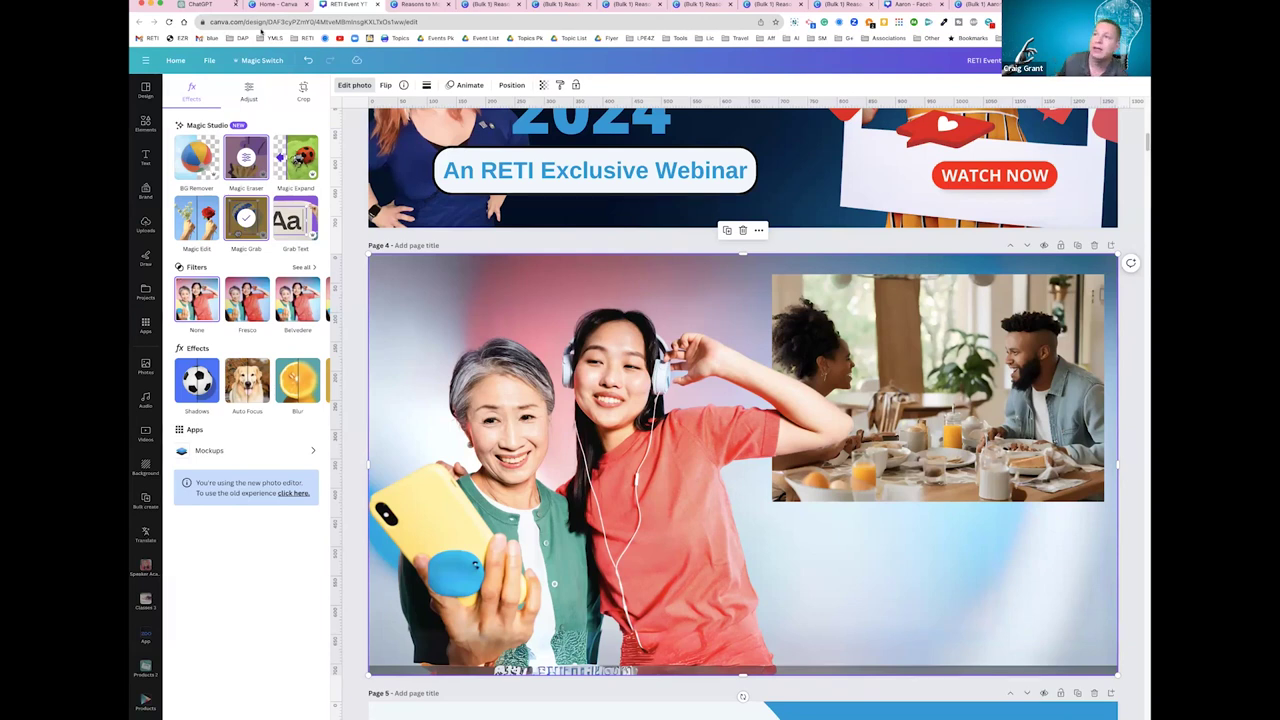
# Open the Reasons to Move to Long Island design from the recent designs and select its {Reasons} text placeholder
pyautogui.click(407, 5)
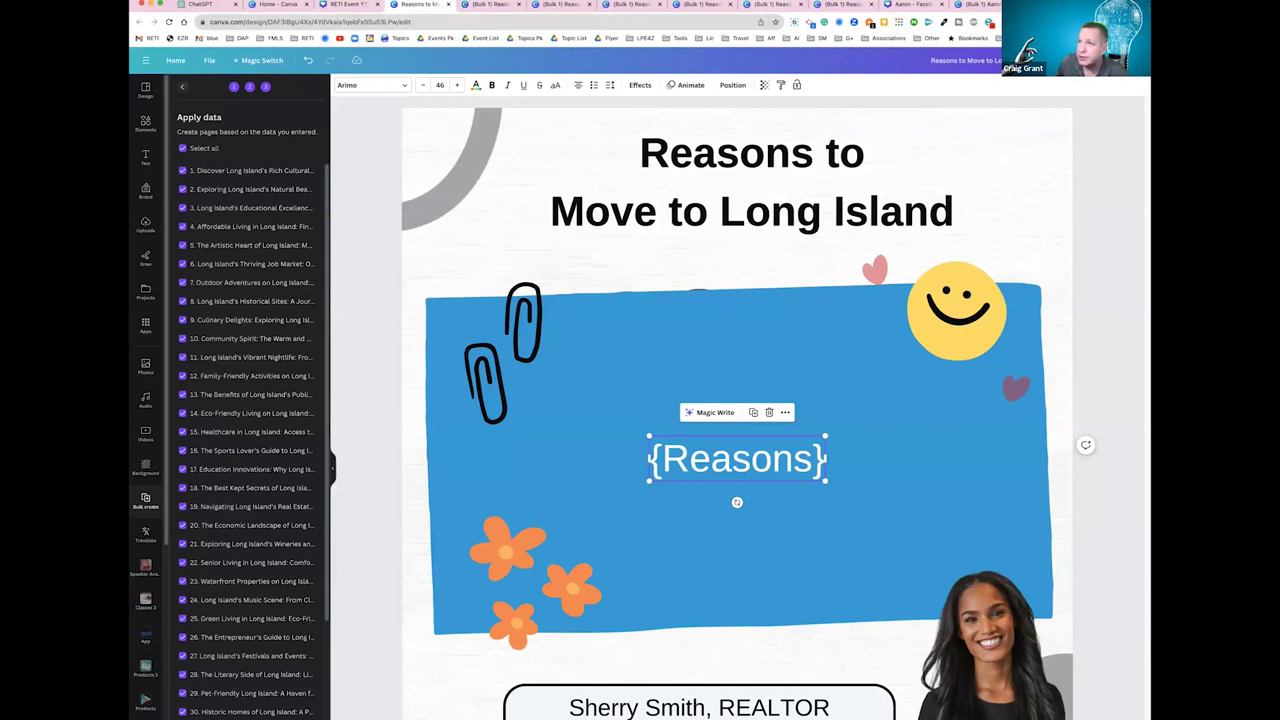
pyautogui.click(280, 4)
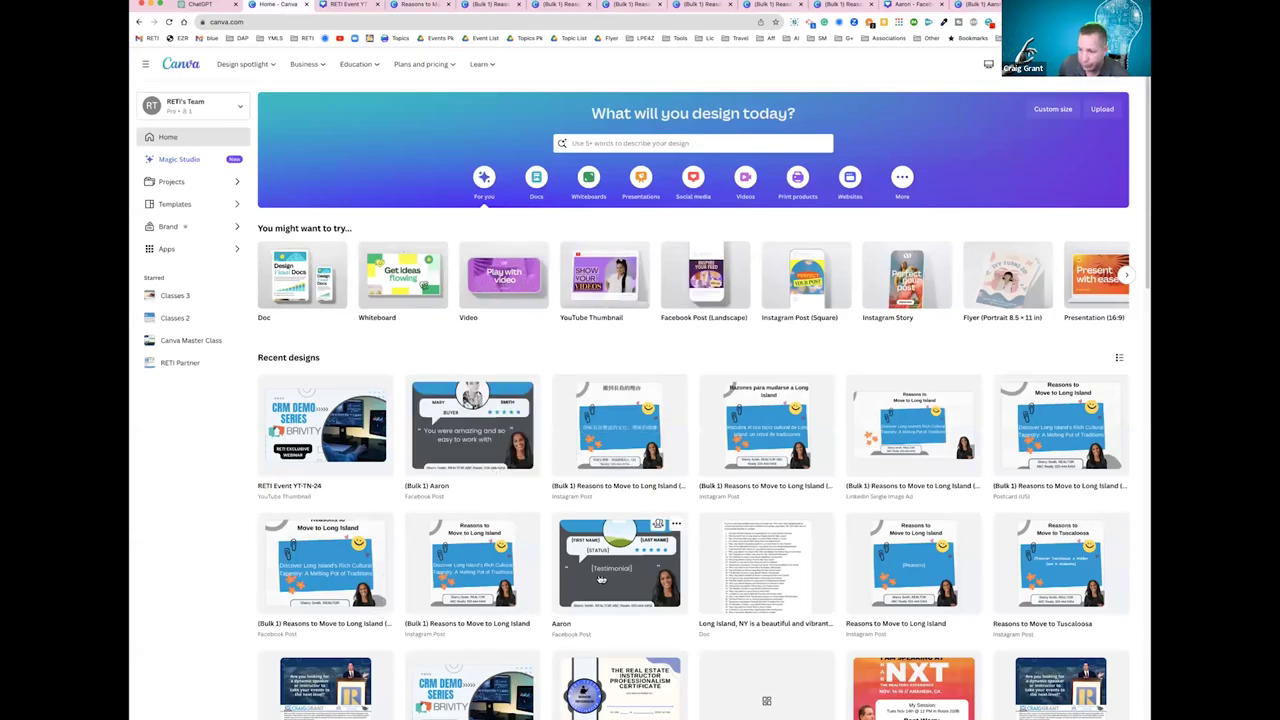
pyautogui.click(605, 581)
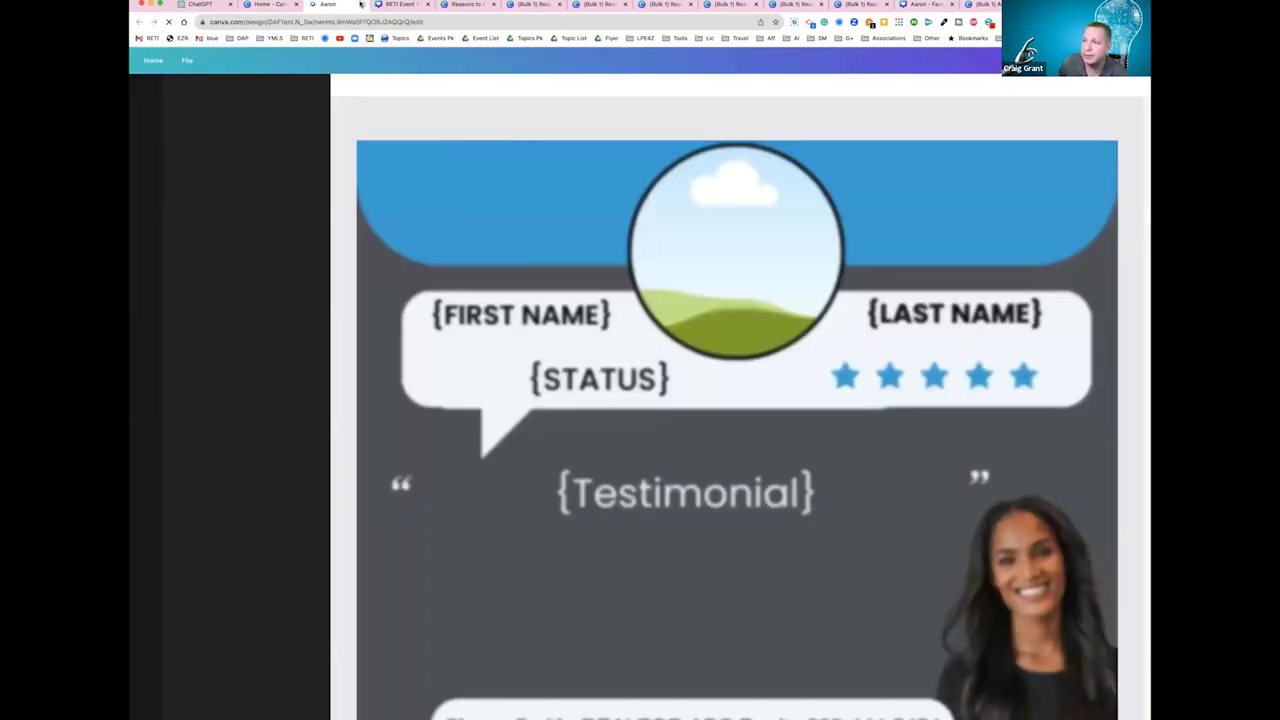
pyautogui.click(360, 4)
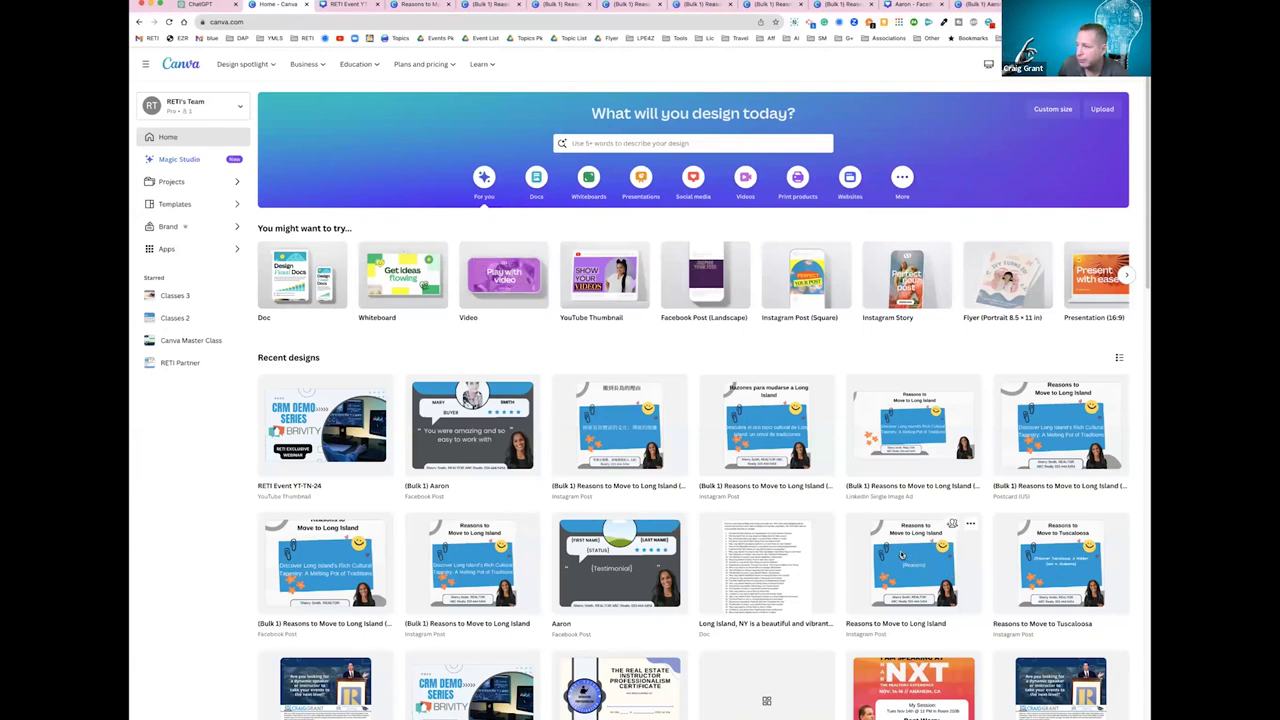
pyautogui.click(901, 555)
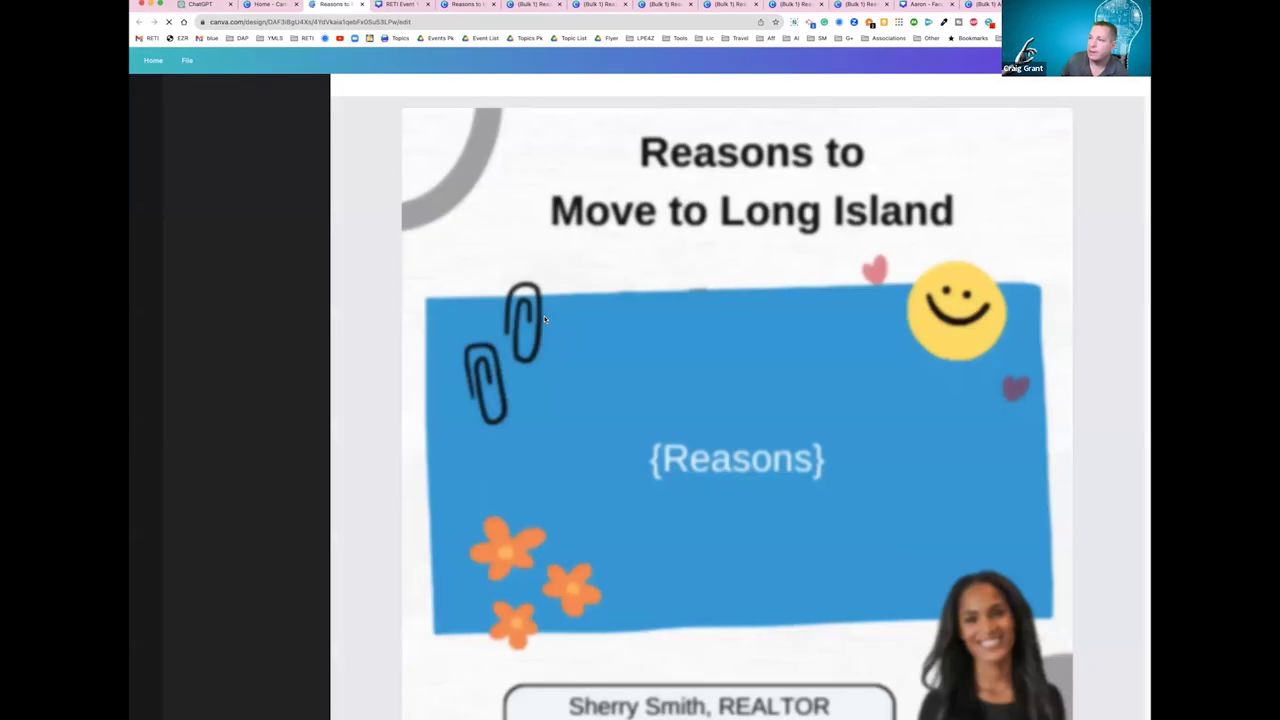
pyautogui.click(808, 461)
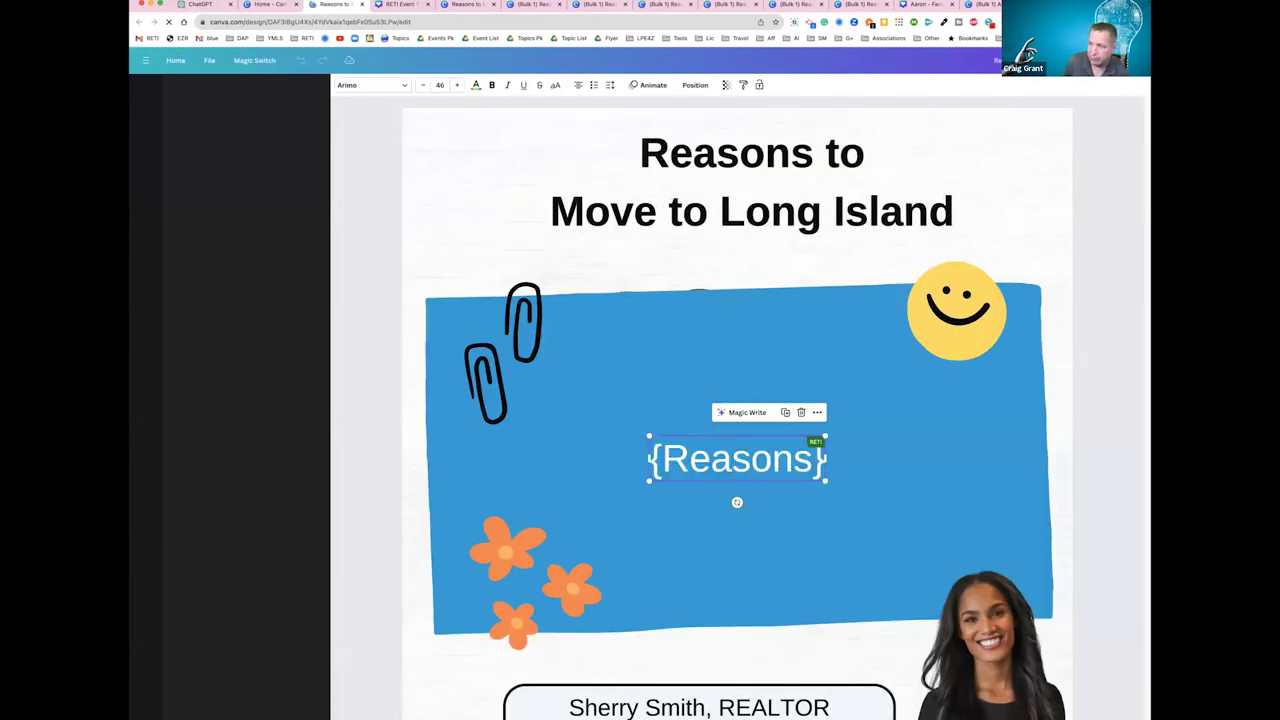
# Replace the {Reasons} placeholder on the blue shape with a new body text box
pyautogui.press('Delete')
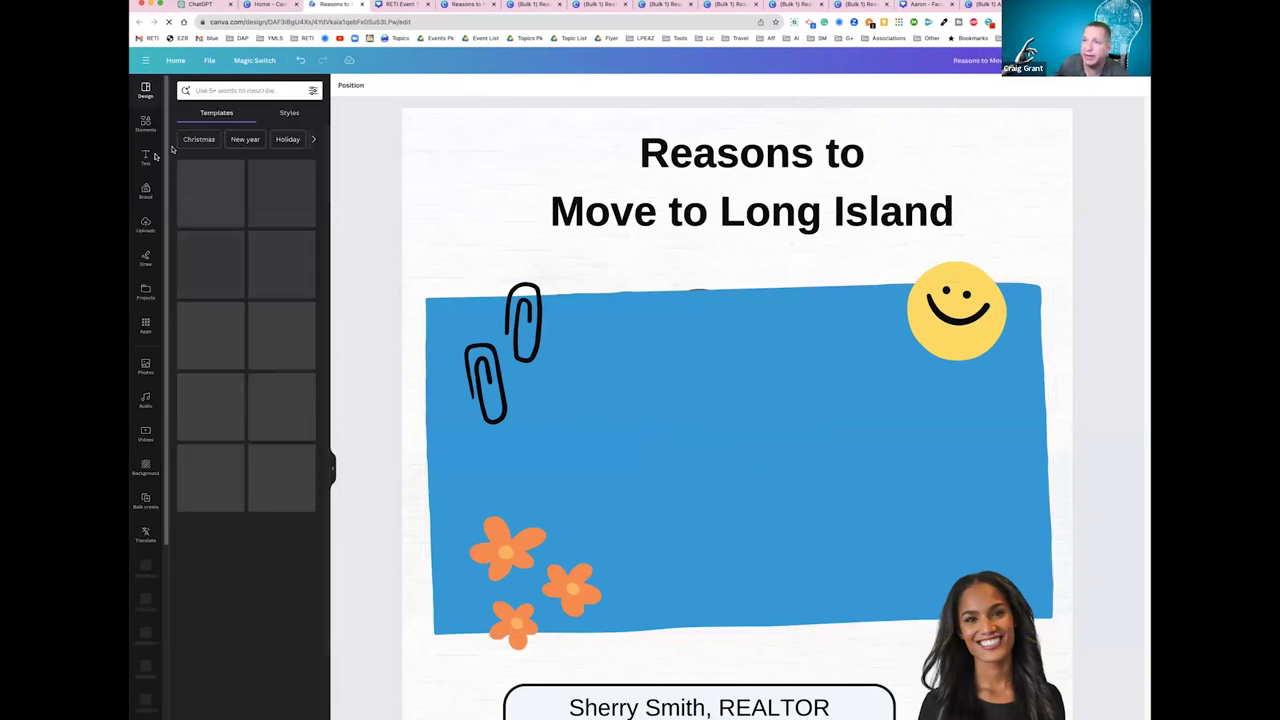
pyautogui.click(150, 157)
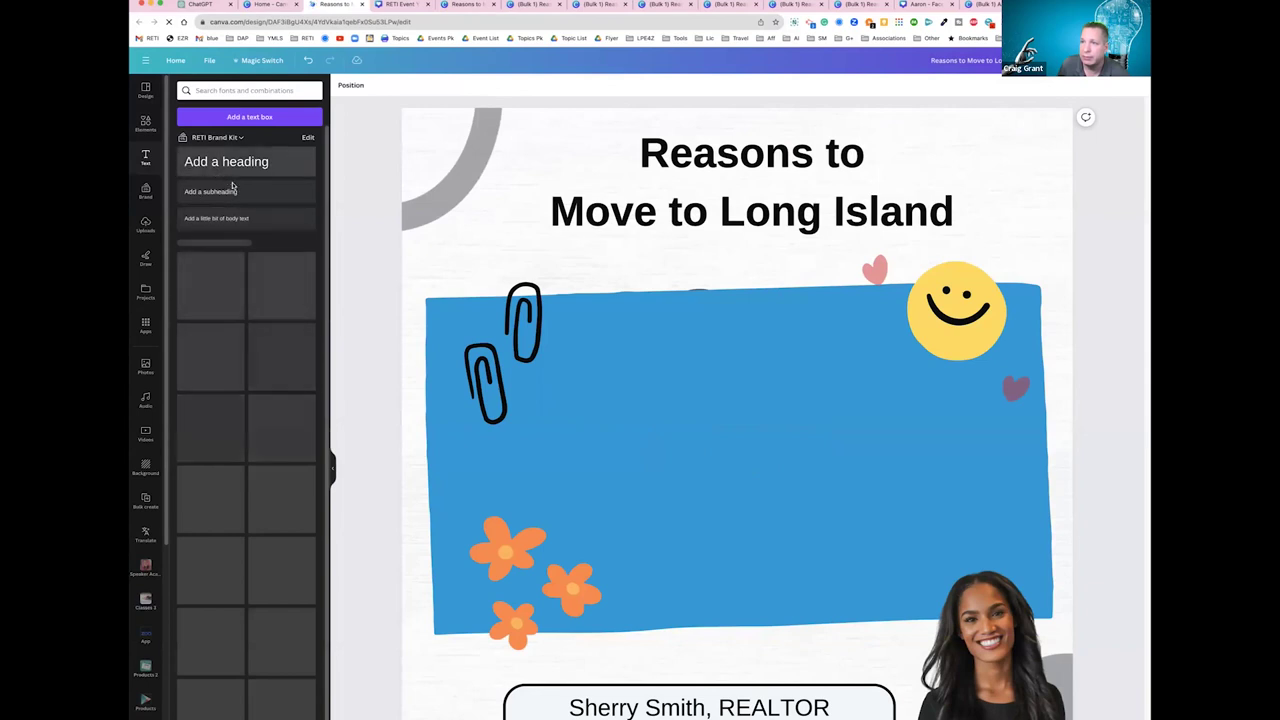
pyautogui.click(236, 219)
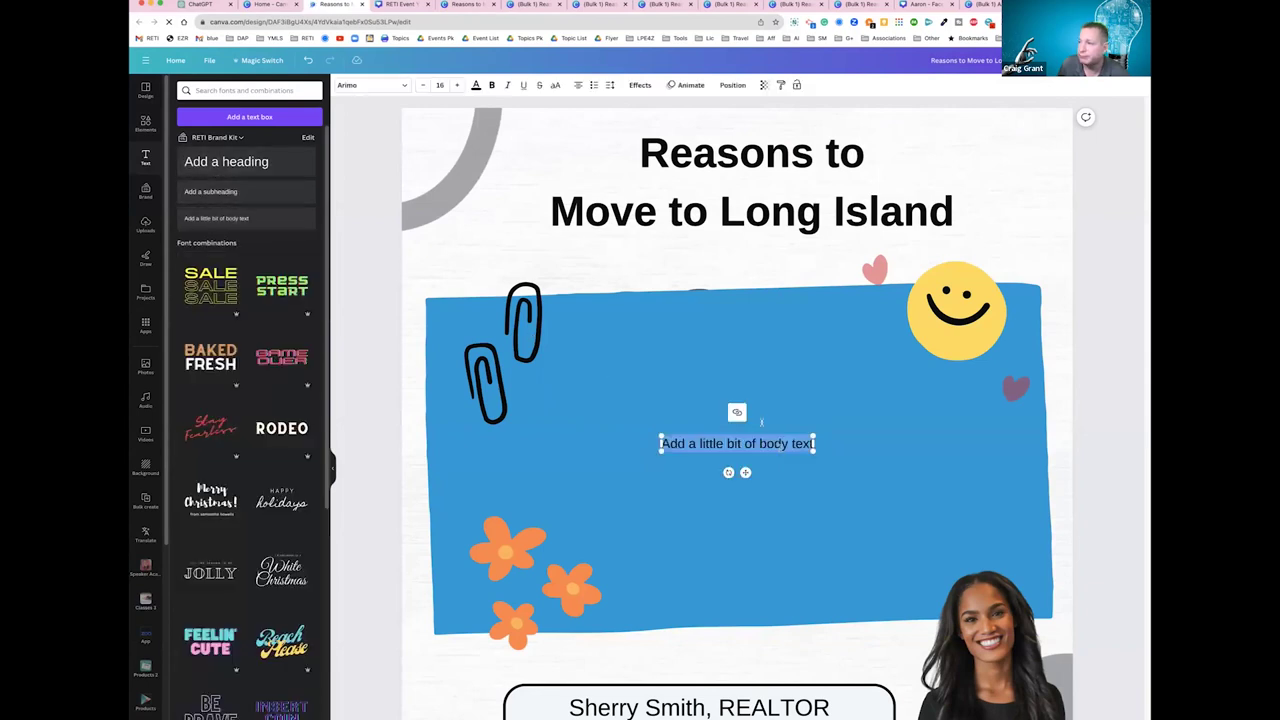
# Set the new body text to font size 36 and colour it white
pyautogui.click(440, 84)
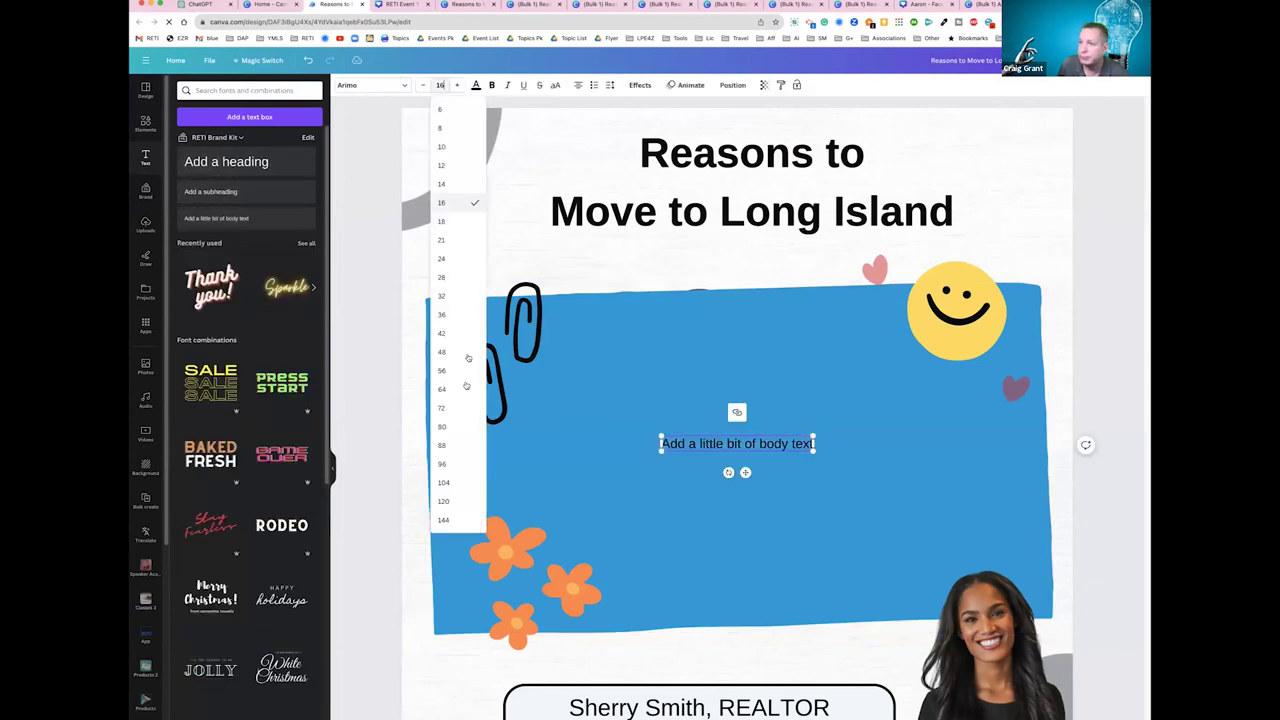
pyautogui.click(445, 315)
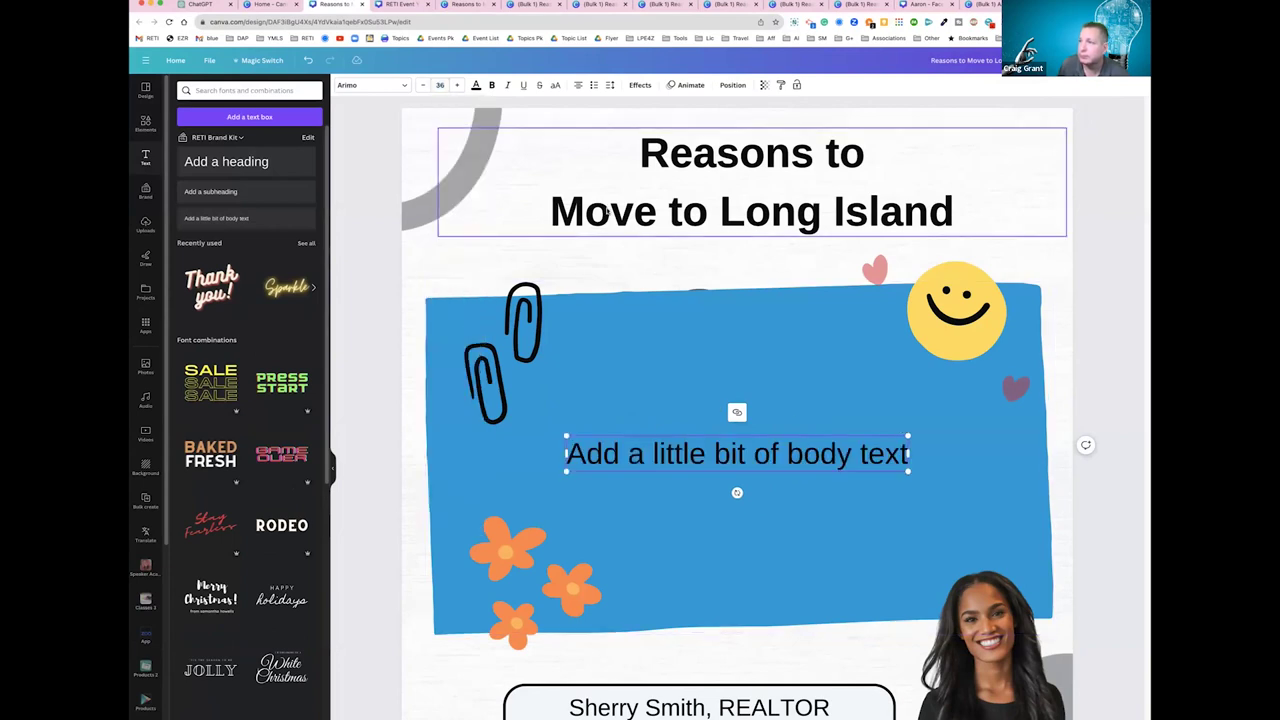
pyautogui.click(476, 84)
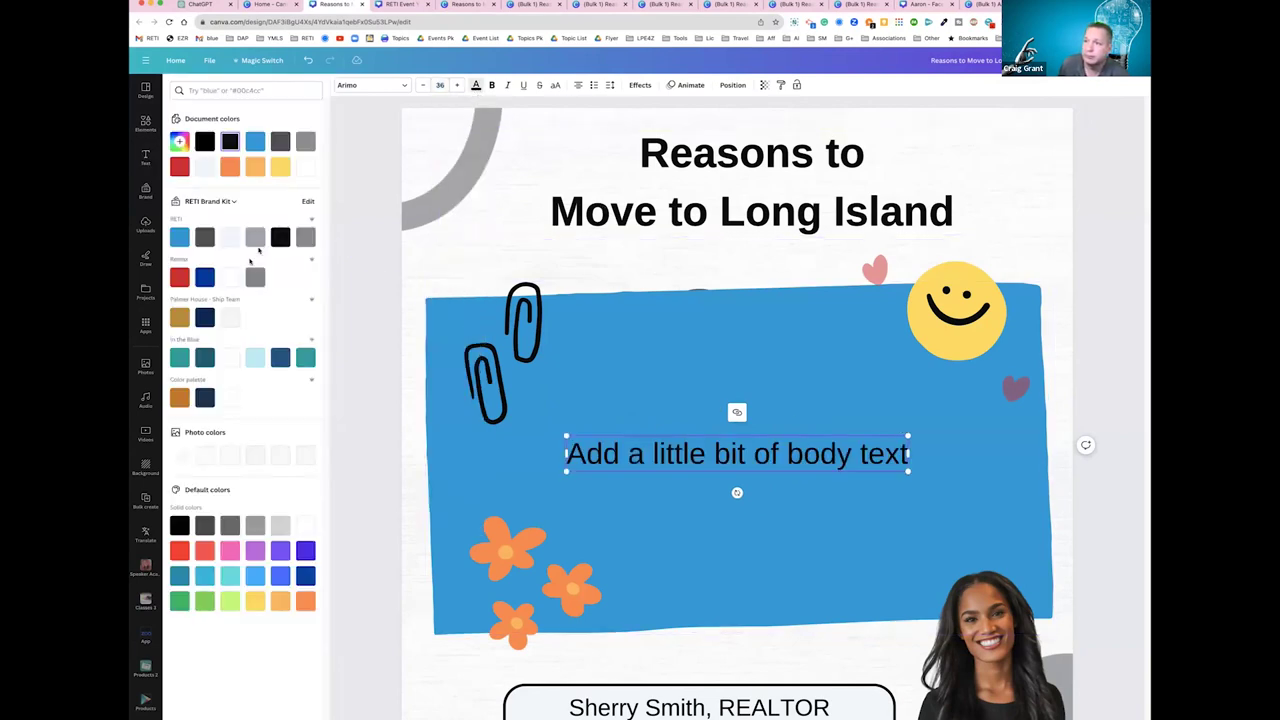
pyautogui.click(230, 277)
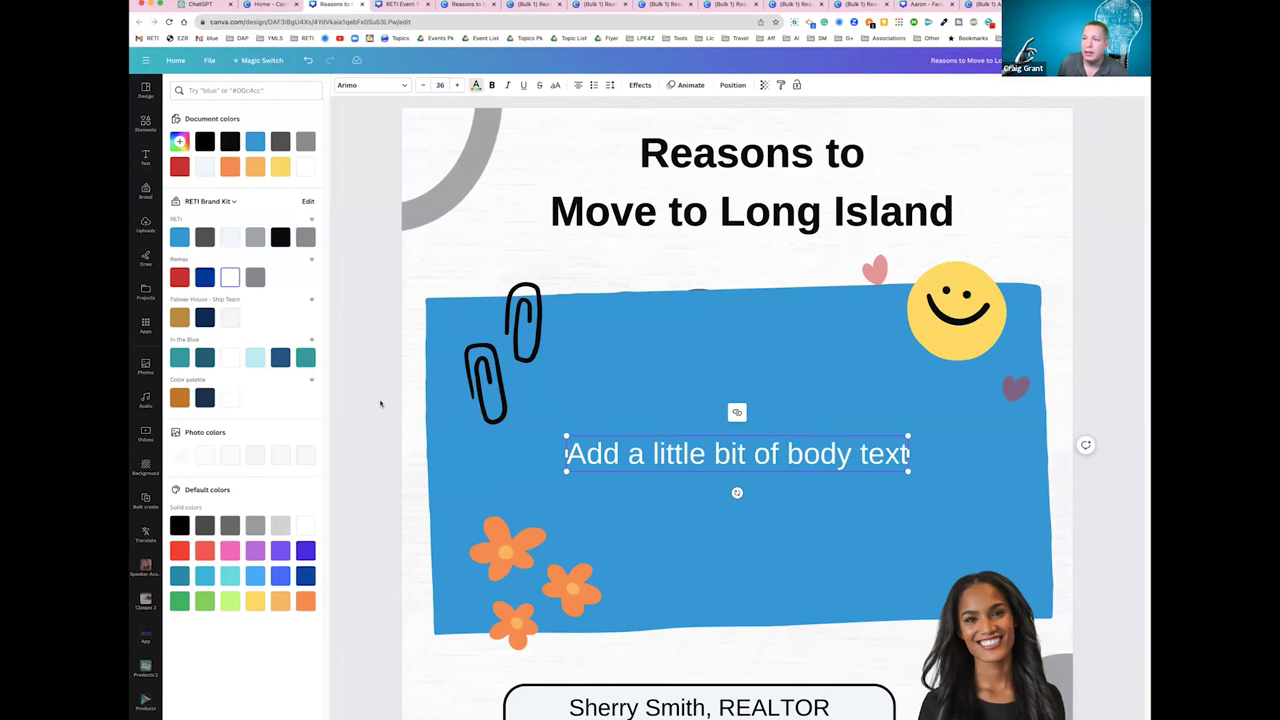
pyautogui.press('Escape')
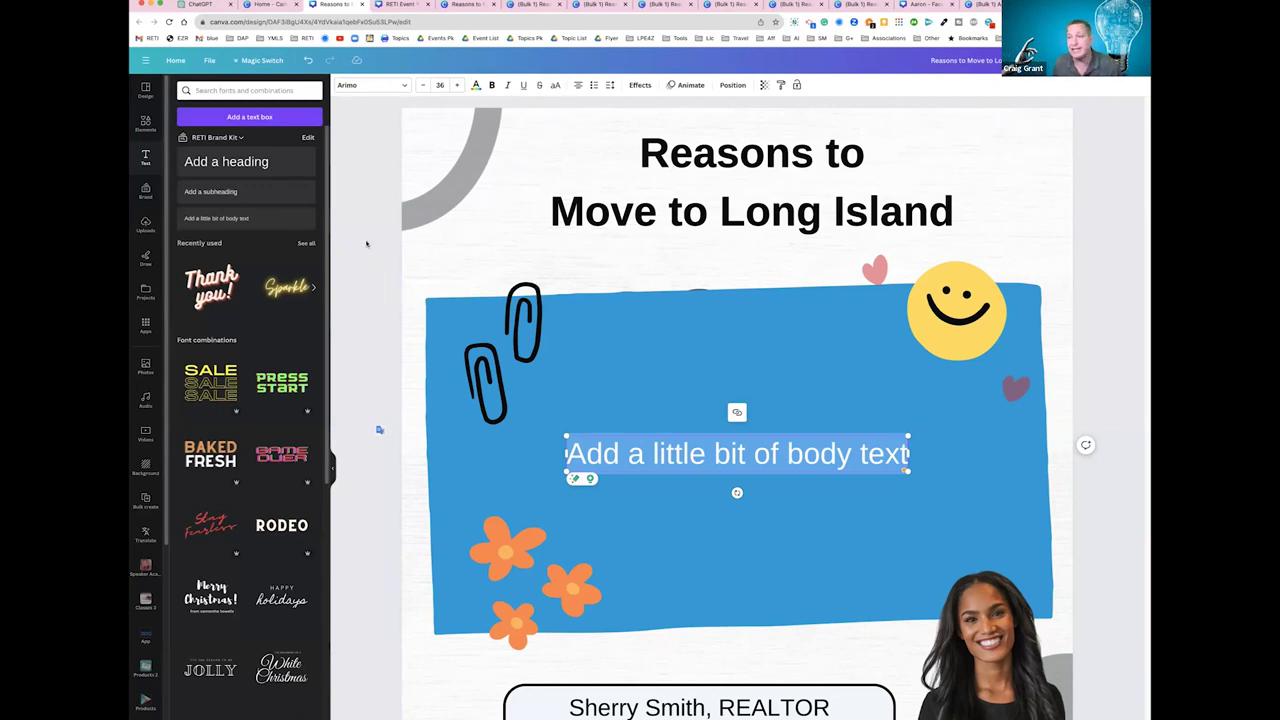
# Fill the Bulk Create data table manually by pasting the copied client names, statuses and testimonials, and accept the data
pyautogui.click(145, 437)
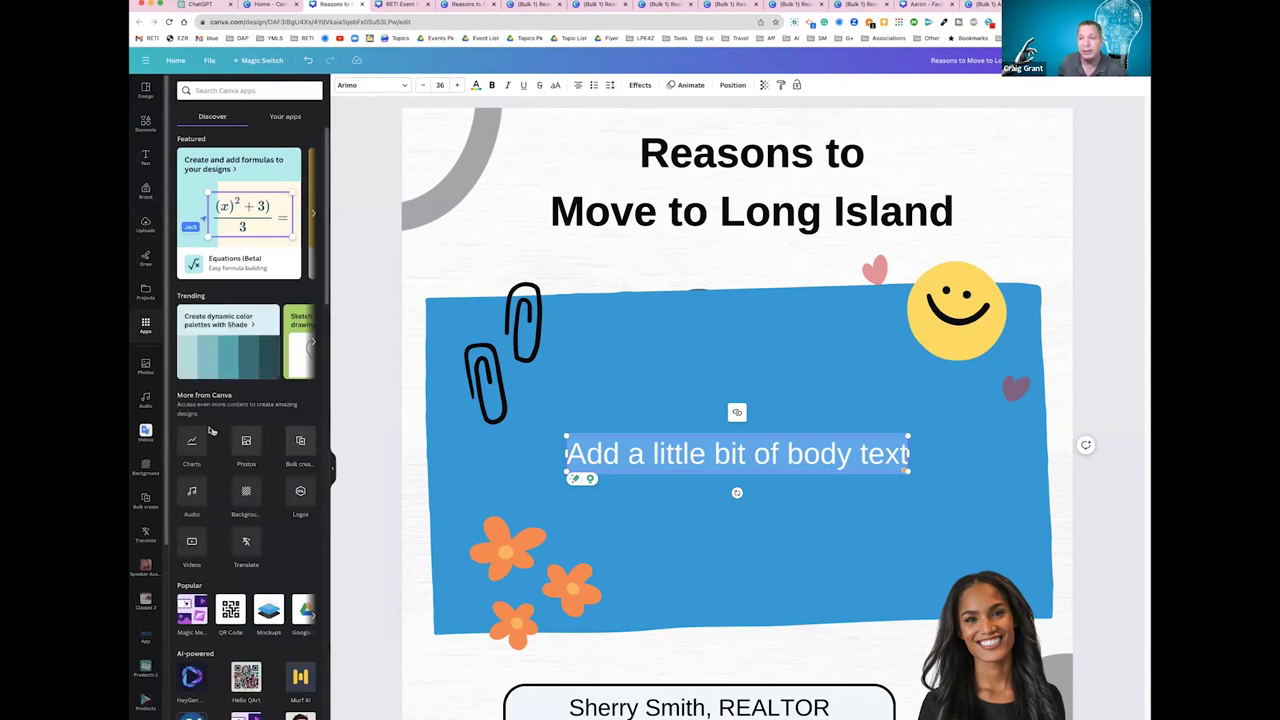
pyautogui.click(145, 500)
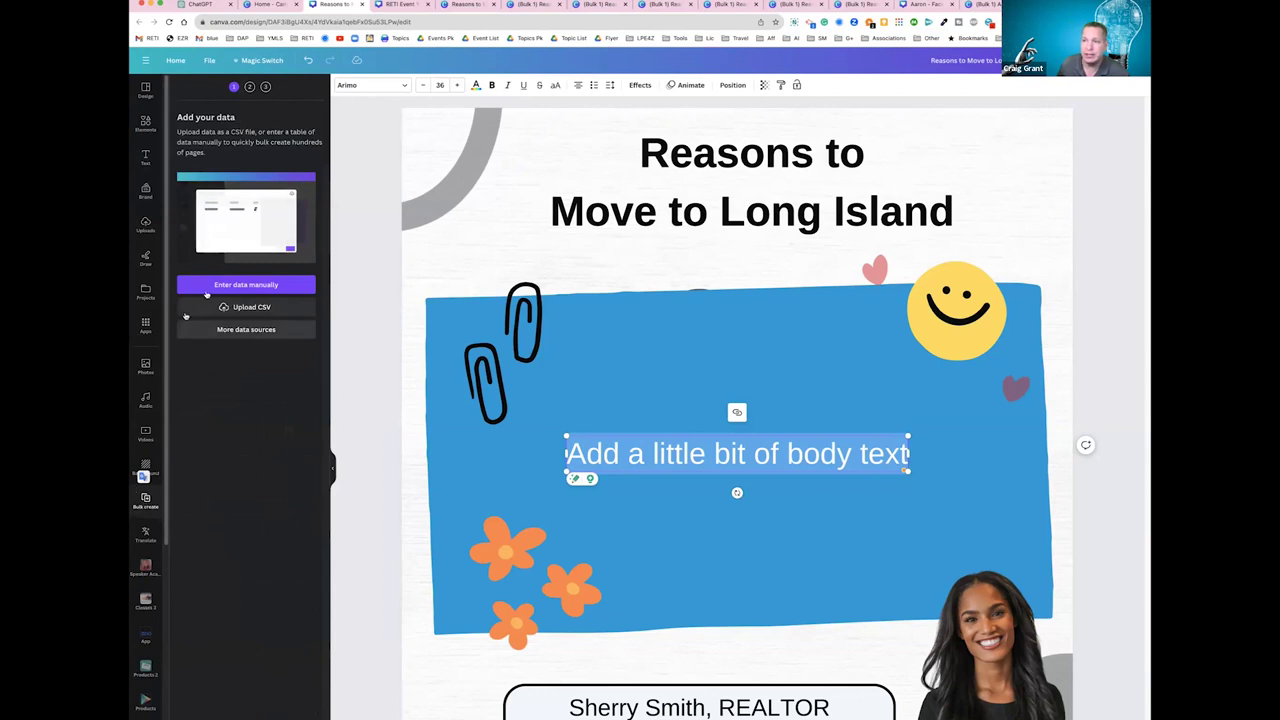
pyautogui.click(240, 286)
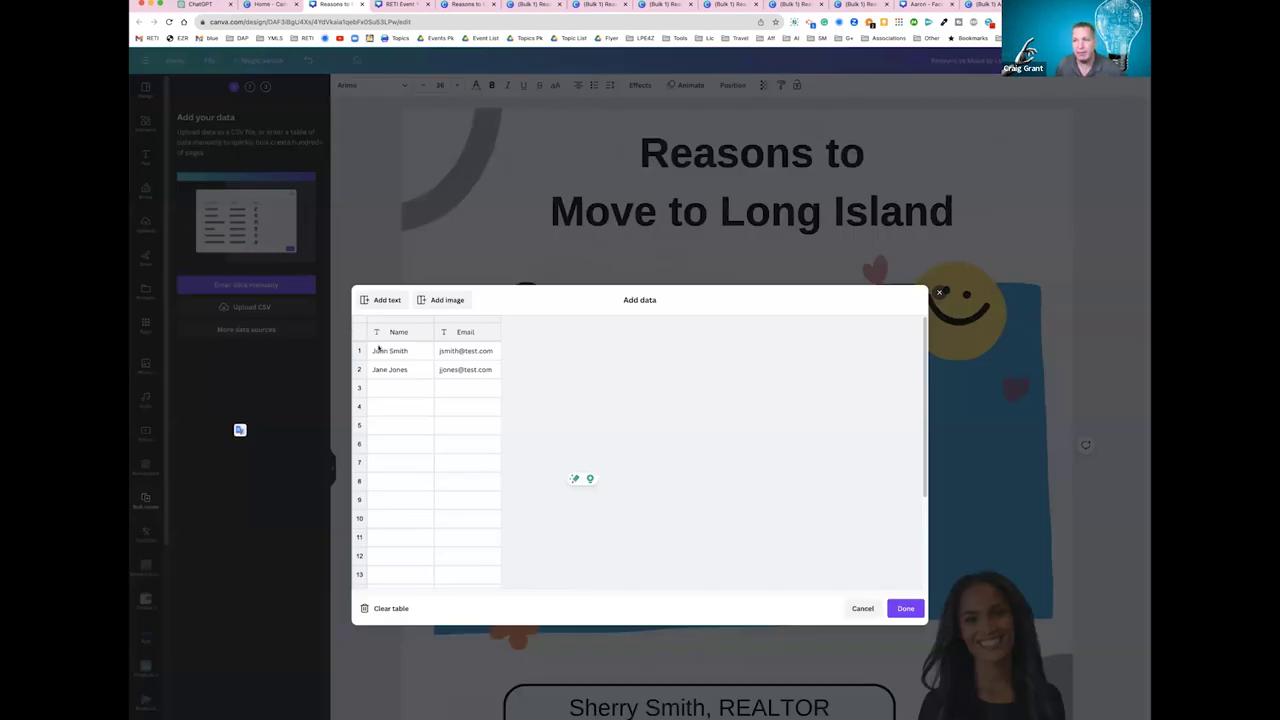
pyautogui.press('super+v')
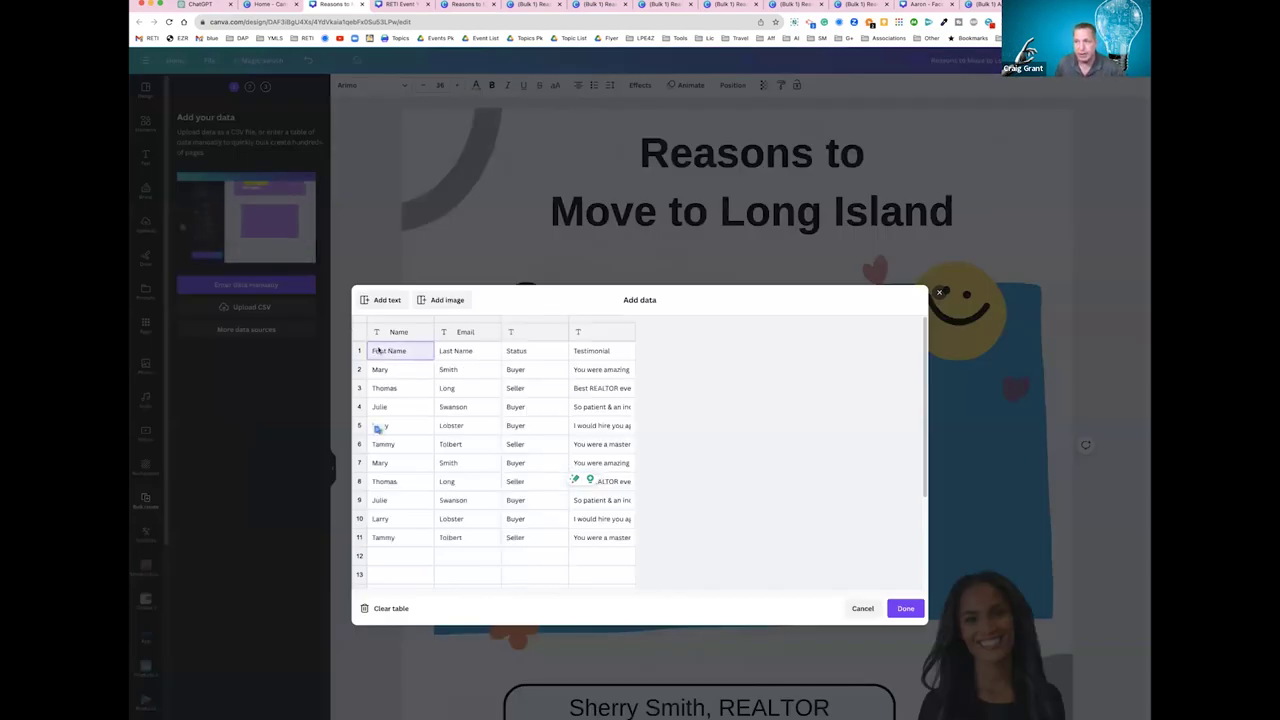
pyautogui.click(905, 609)
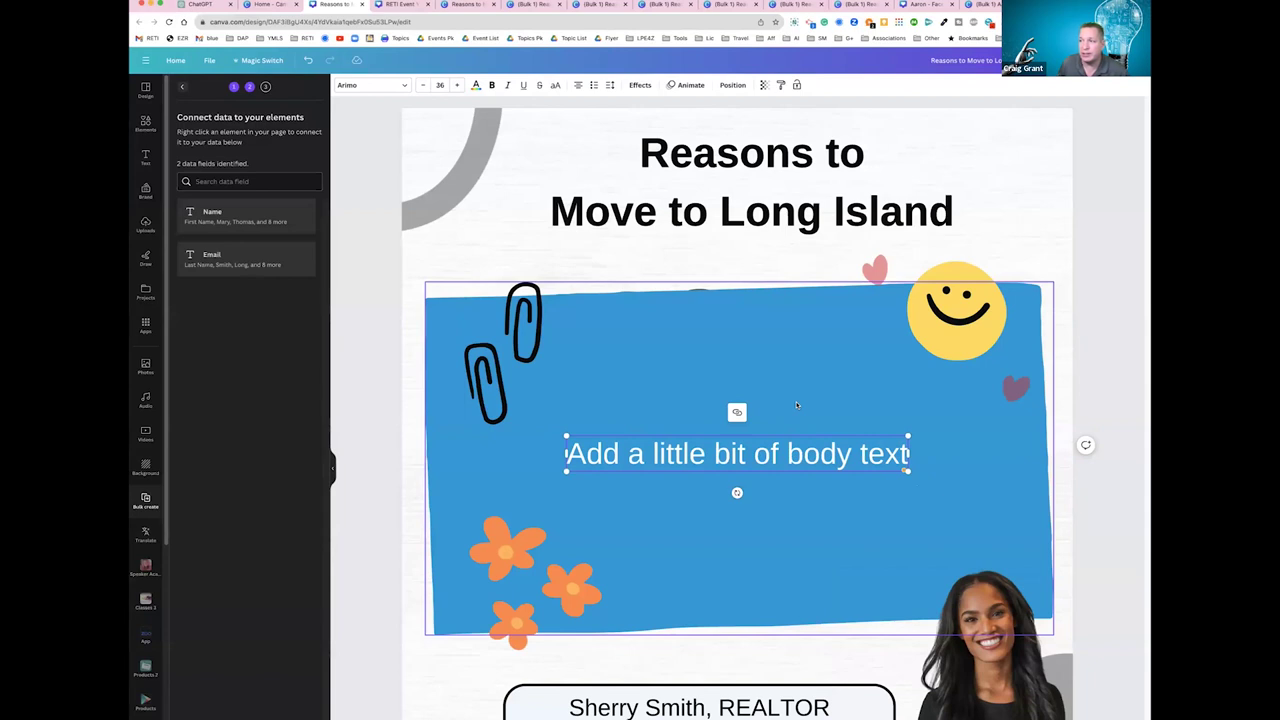
# Connect the body text box to the Name data field and continue to applying the data to pages
pyautogui.click(776, 457)
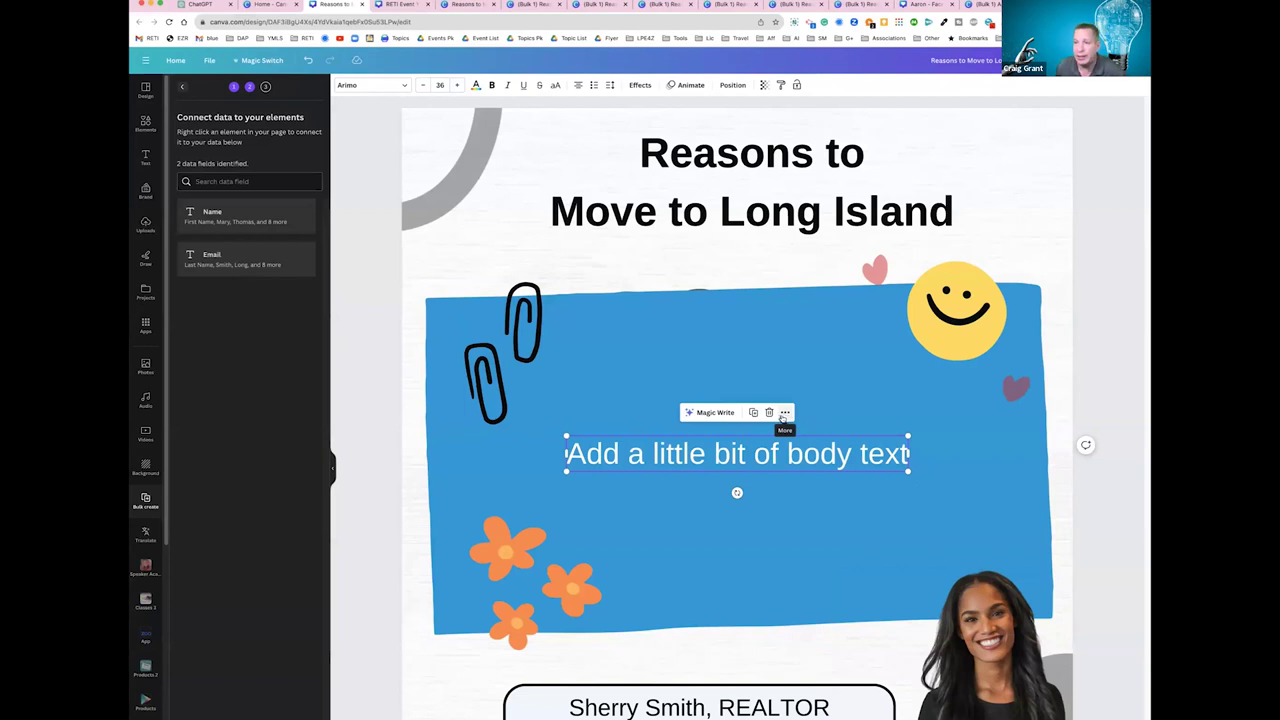
pyautogui.click(785, 413)
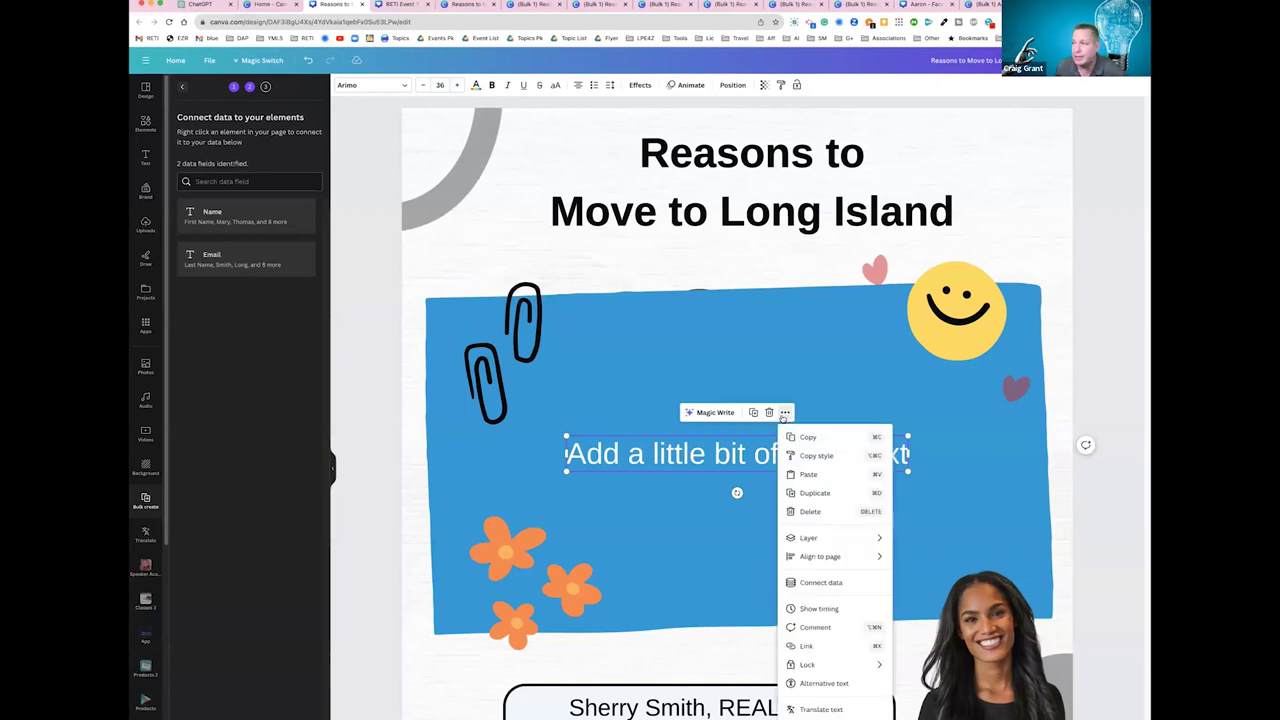
pyautogui.click(843, 591)
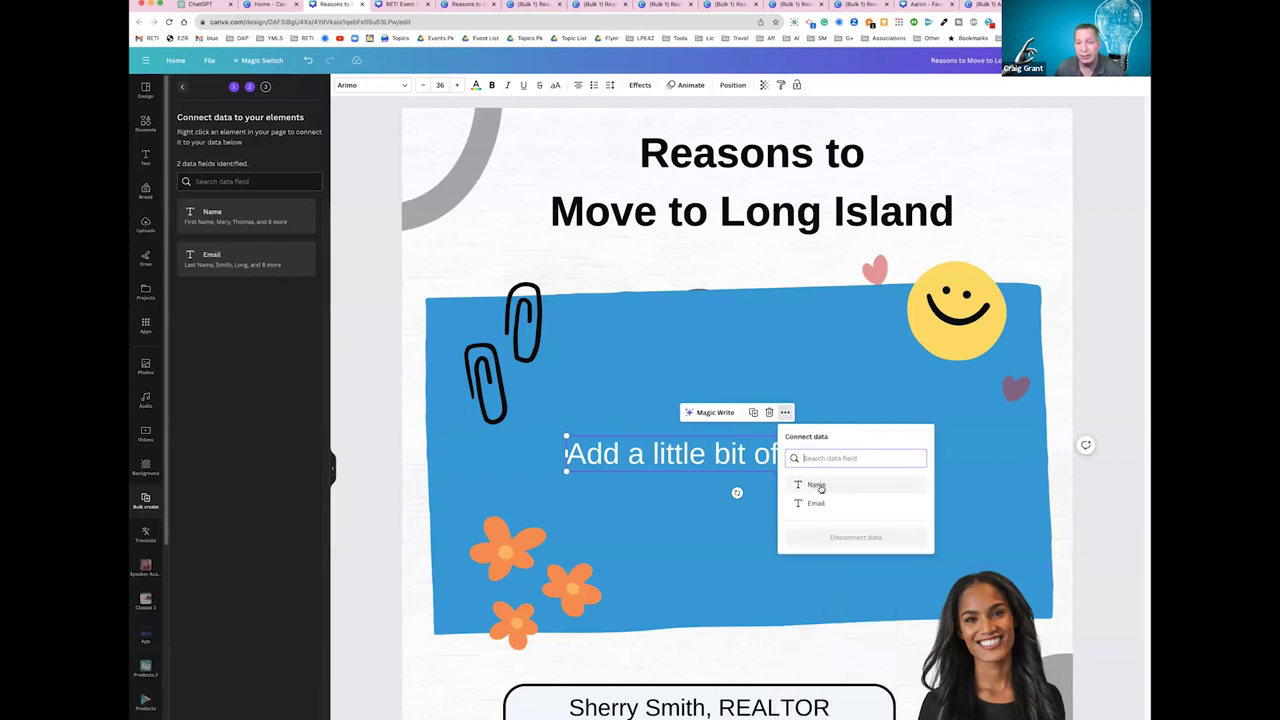
pyautogui.click(817, 485)
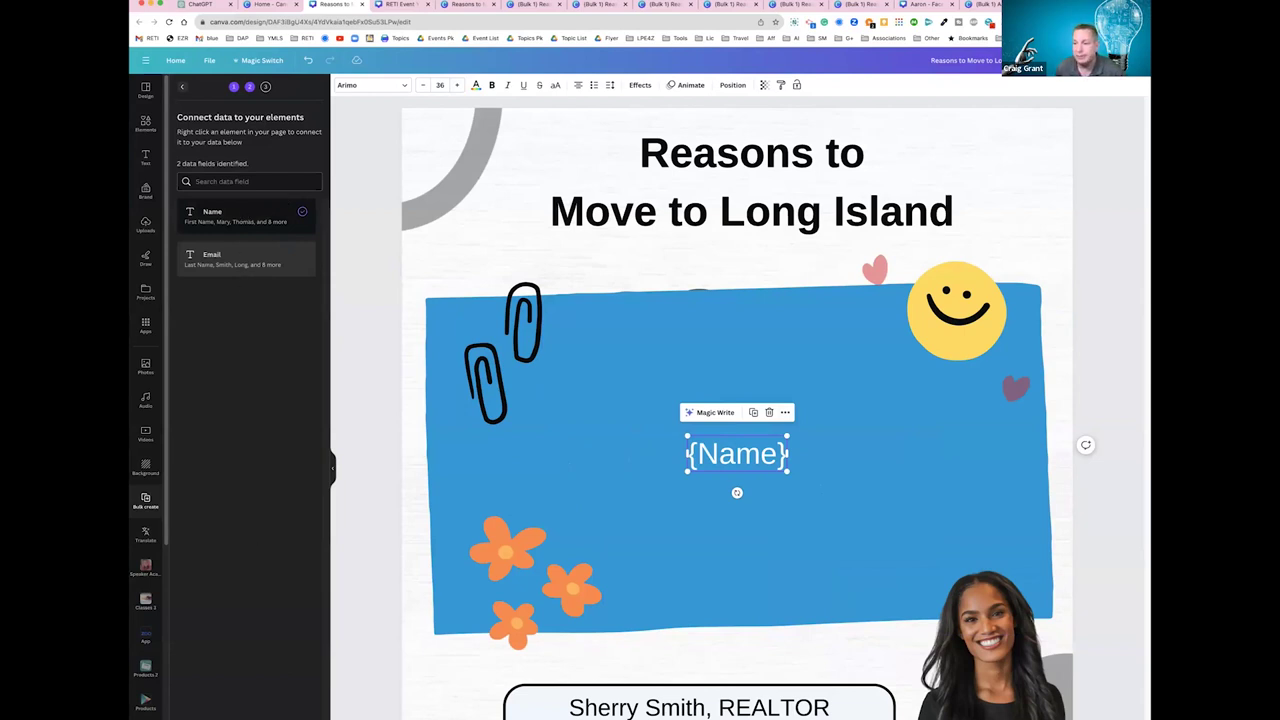
pyautogui.click(246, 690)
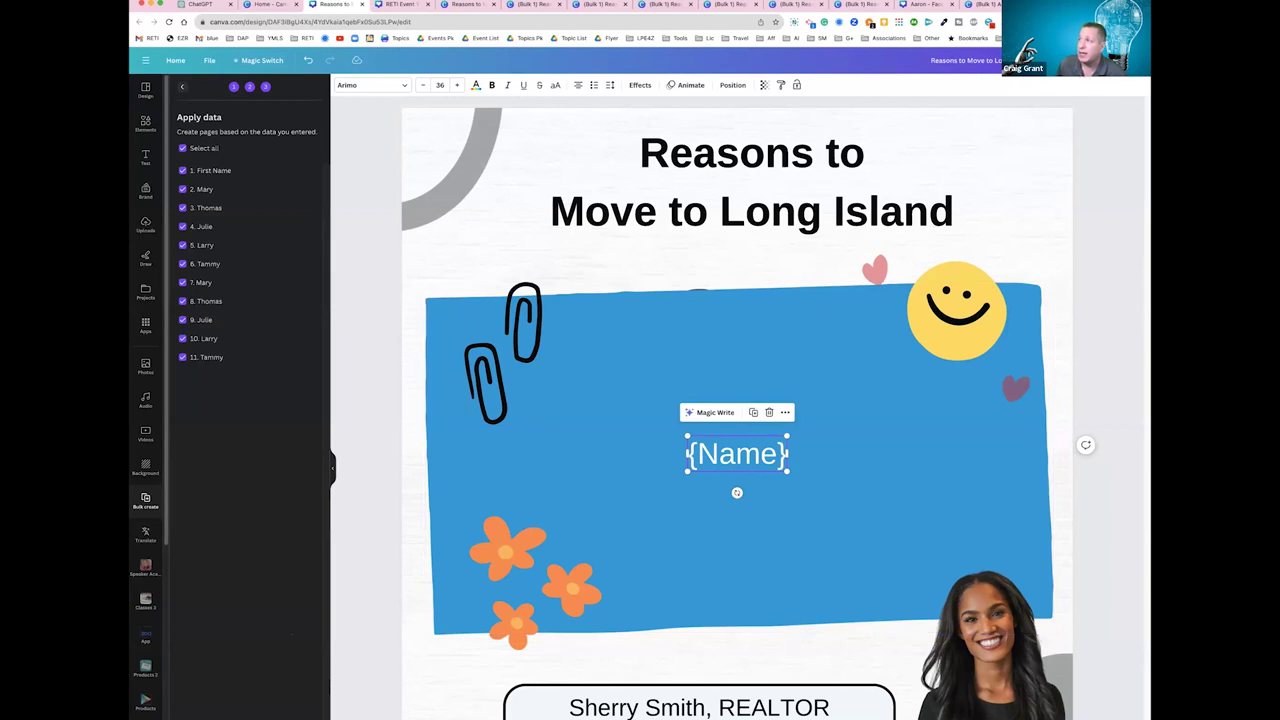
# Look at the design's sharing options, including the scheduling calendar and the Instagram Business connection
pyautogui.click(1105, 60)
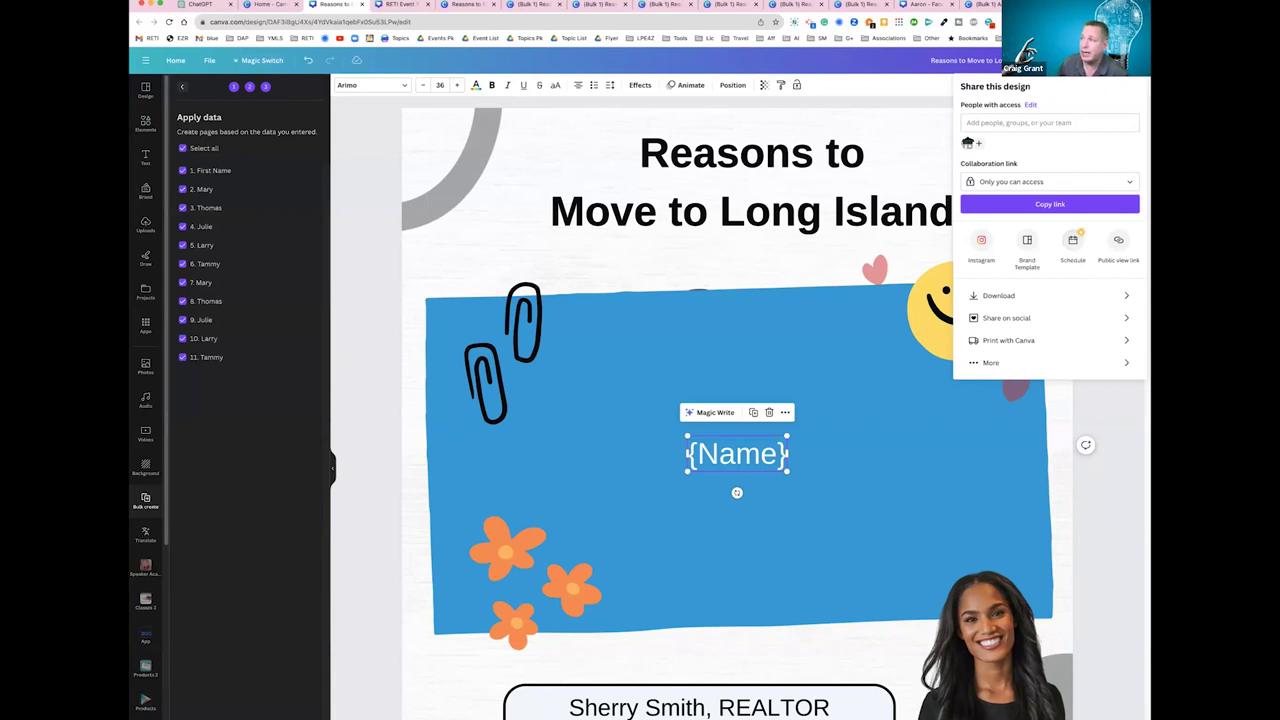
pyautogui.click(1072, 240)
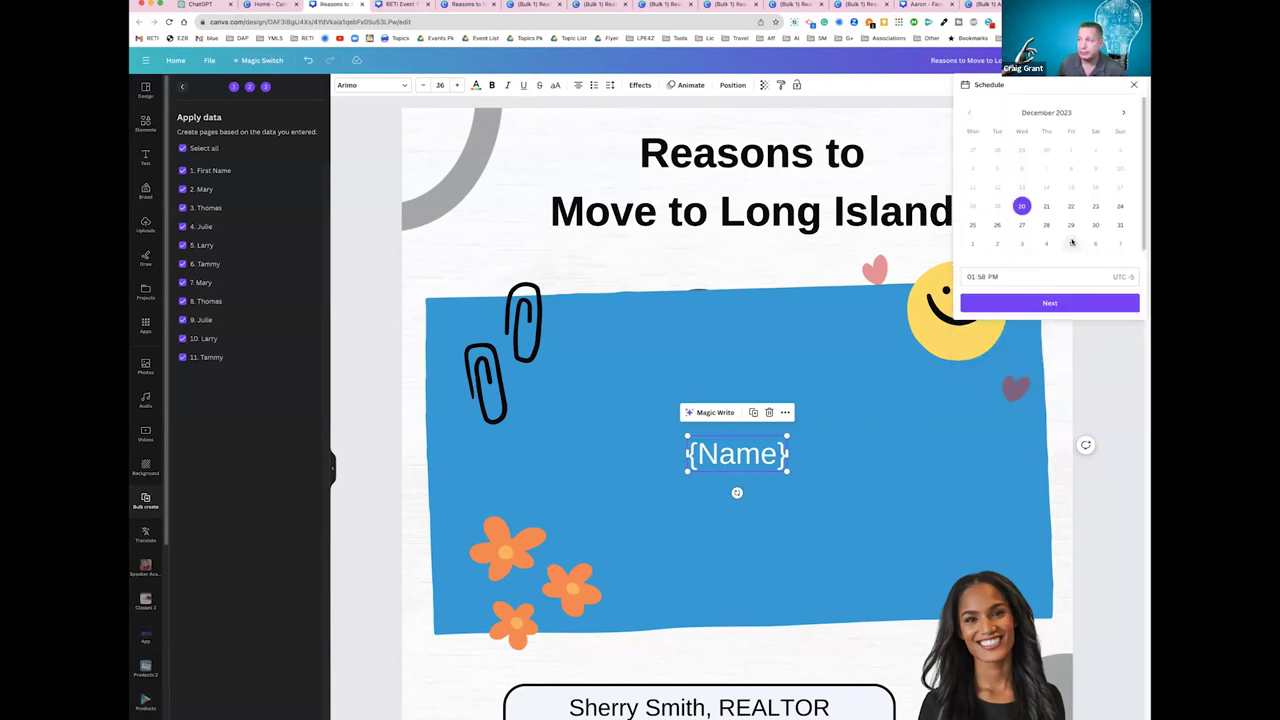
pyautogui.click(1073, 243)
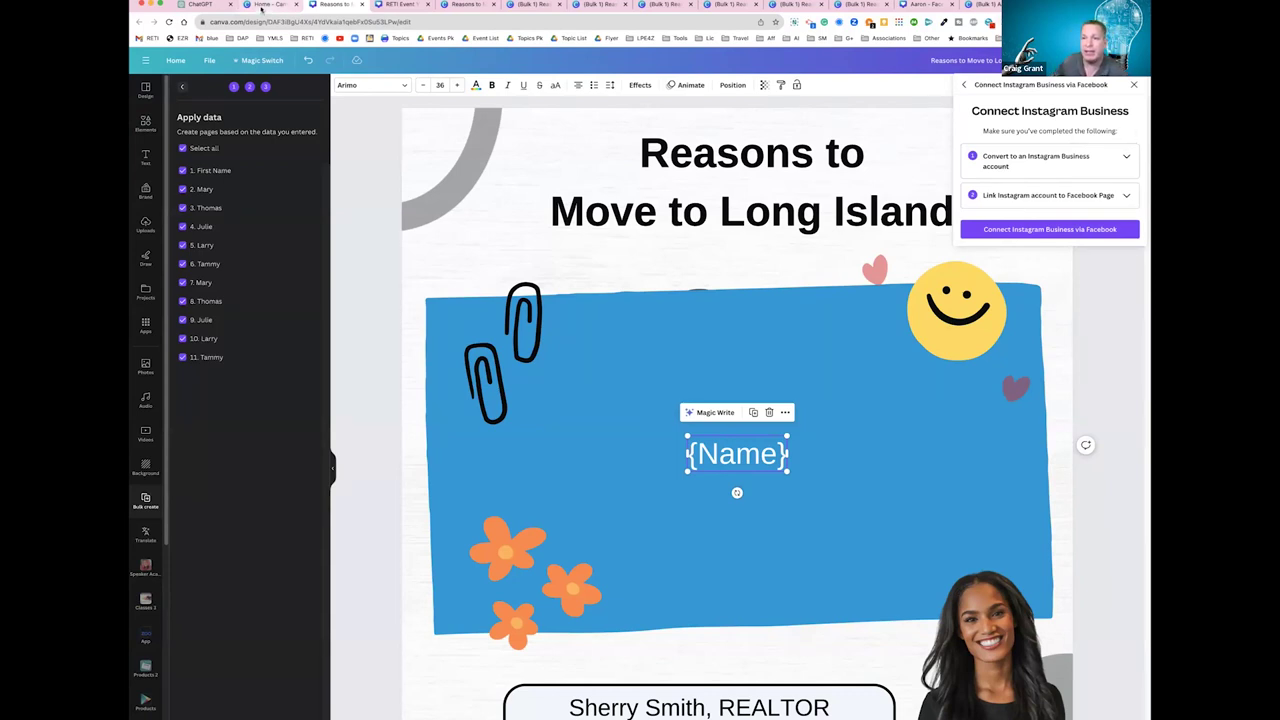
# Go to the team's Brand Kit page from the Canva home page and create a new Brand Kit named Remax
pyautogui.click(262, 6)
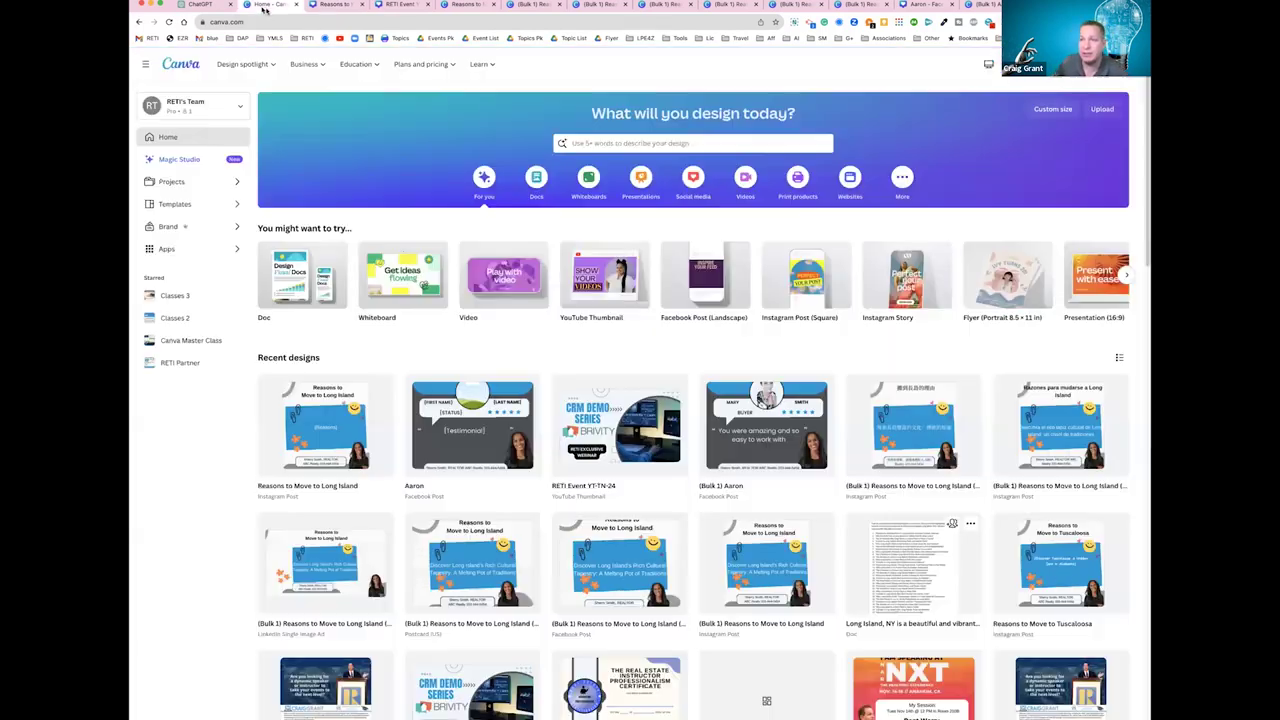
pyautogui.click(210, 228)
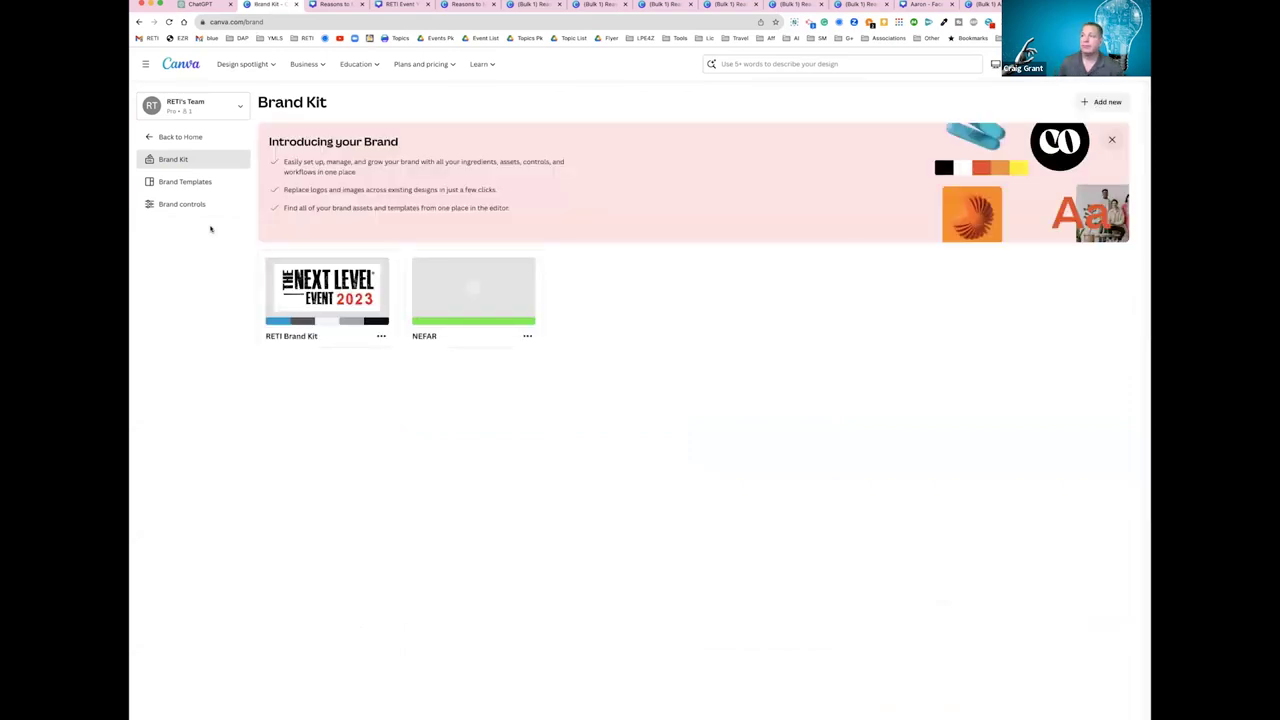
pyautogui.click(1106, 102)
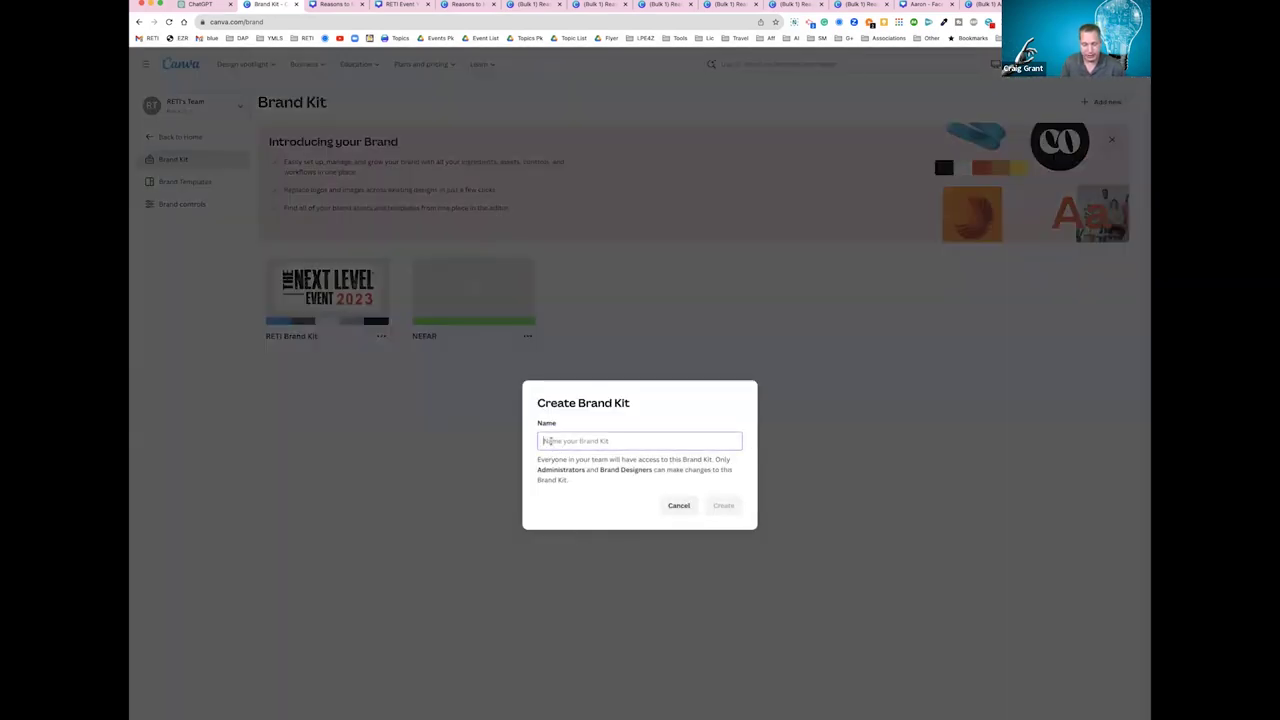
pyautogui.write('Remax')
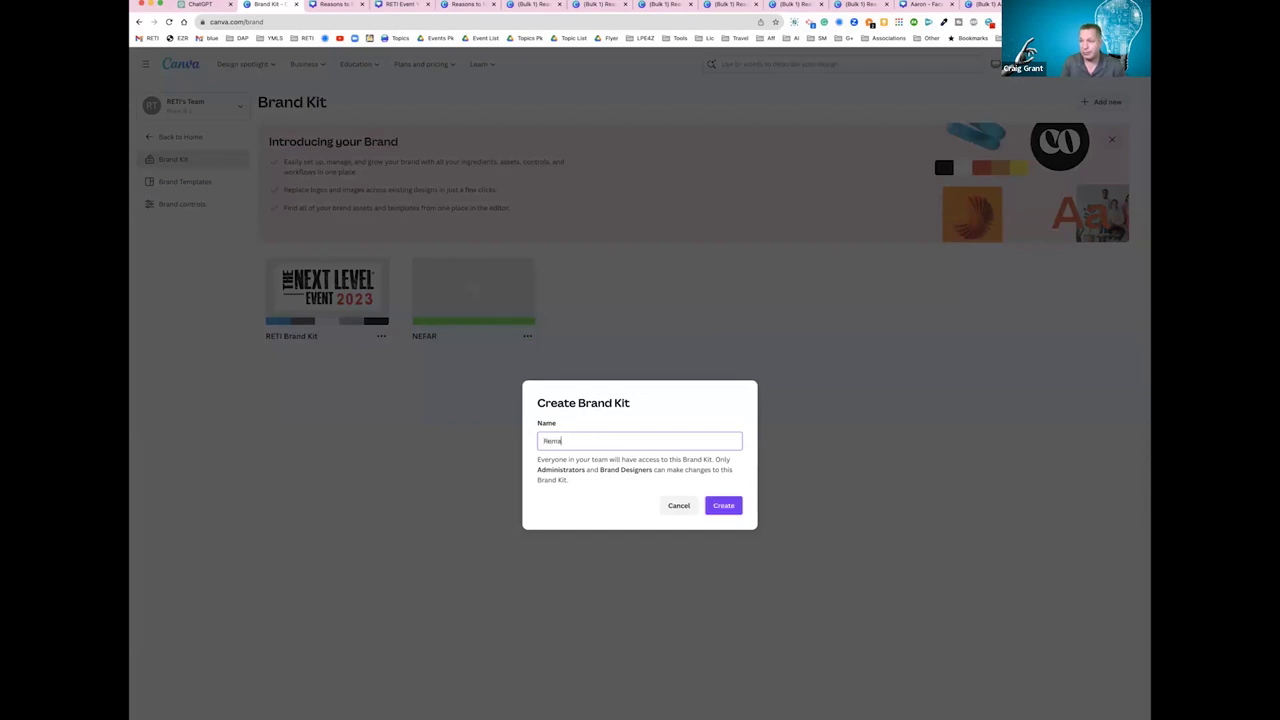
pyautogui.click(723, 507)
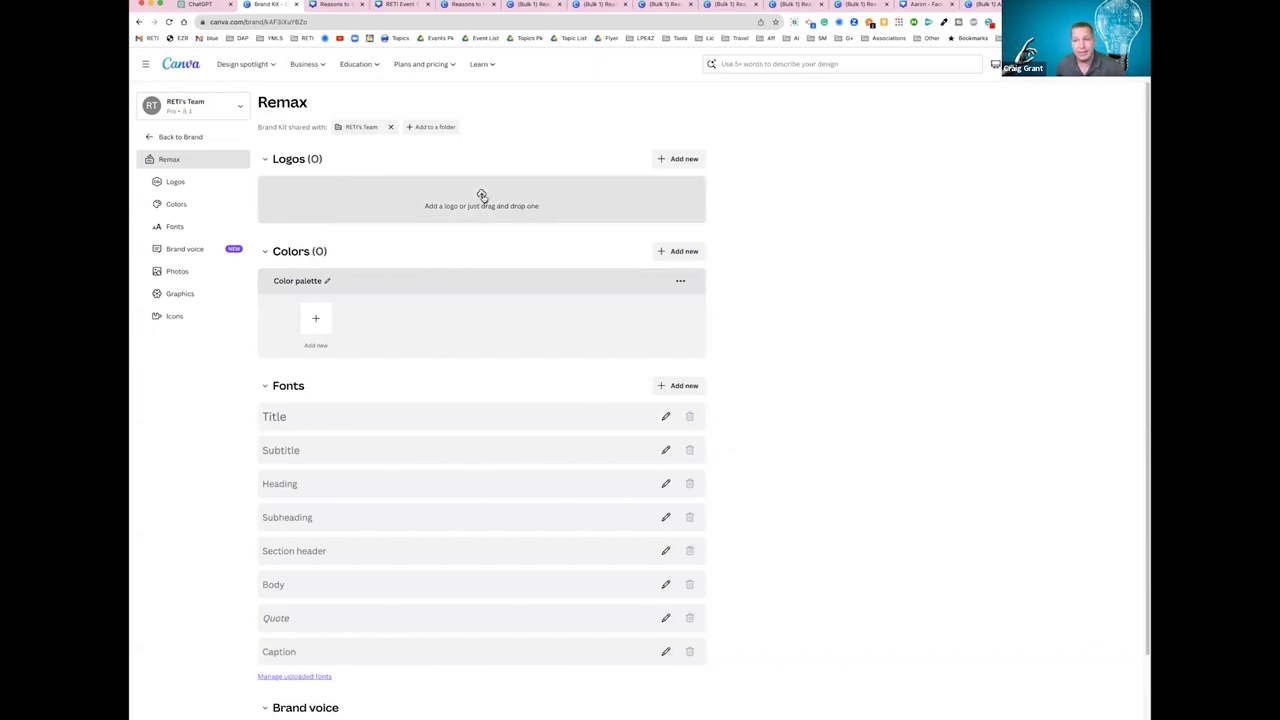
# Add a solid color to the Remax kit's color palette and review its fonts, brand voice, photos and graphics sections
pyautogui.click(316, 316)
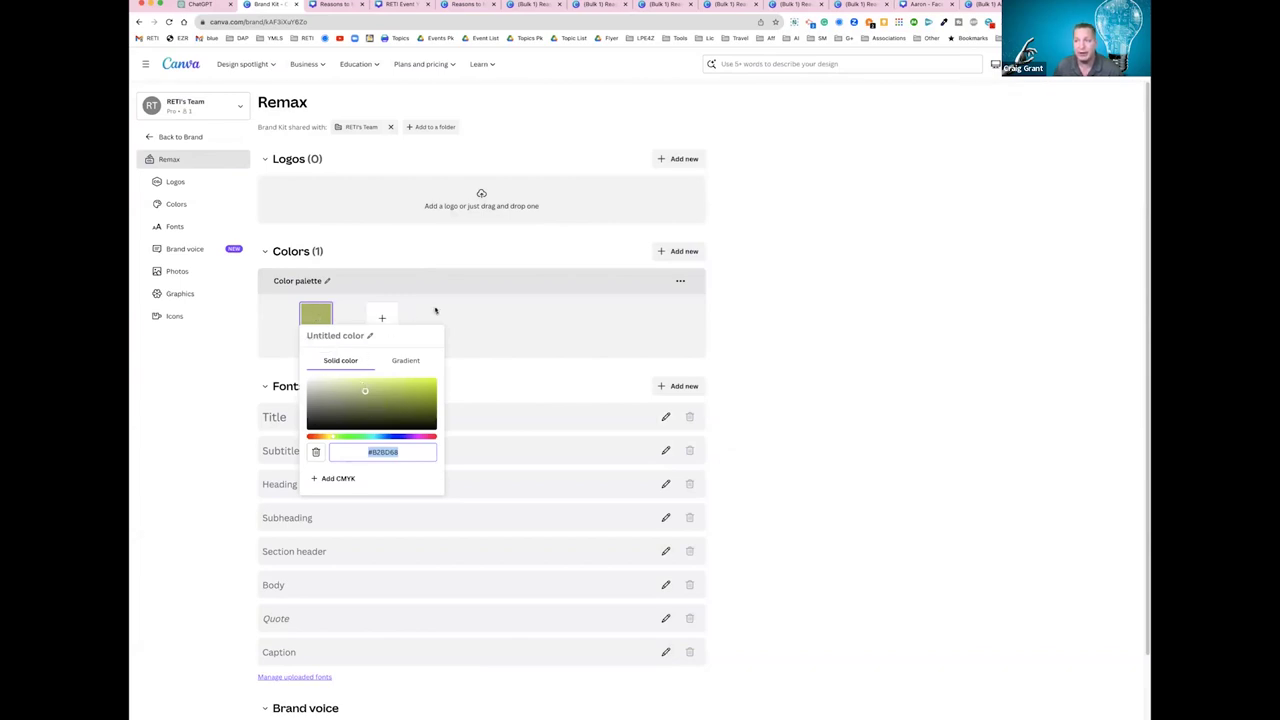
pyautogui.click(416, 249)
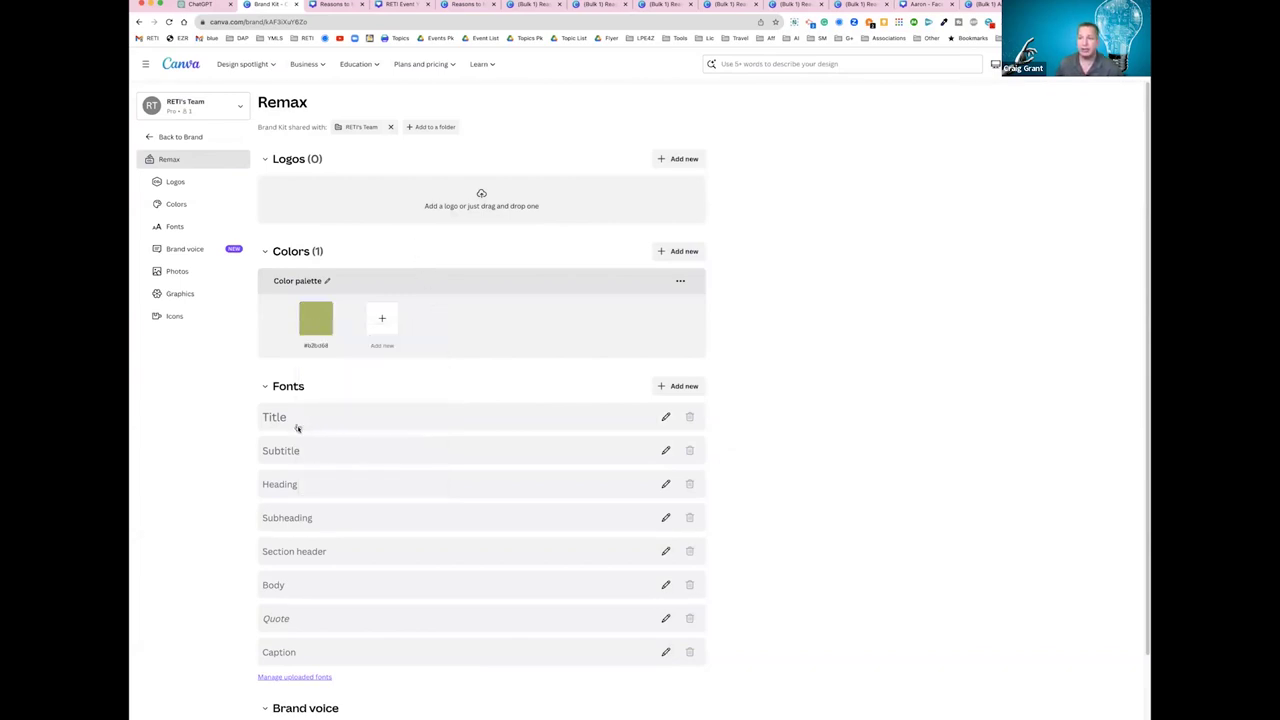
pyautogui.scroll(-3, 309, 489)
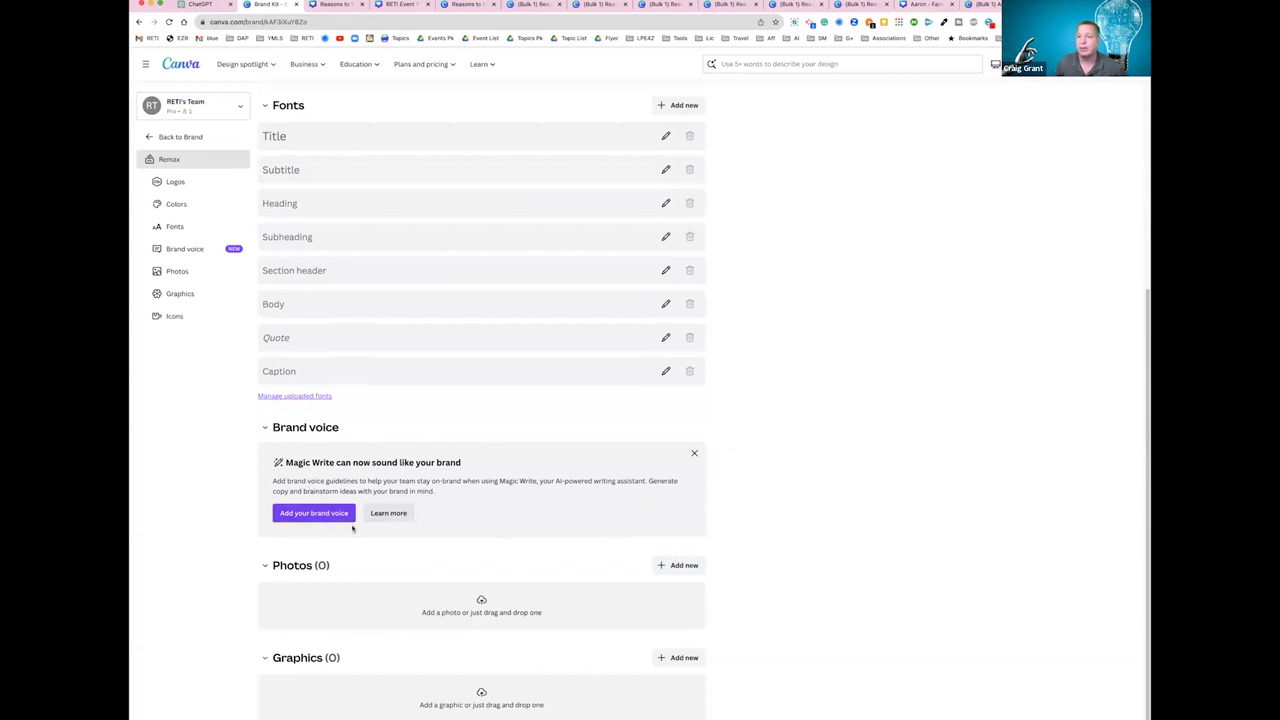
pyautogui.scroll(3, 352, 529)
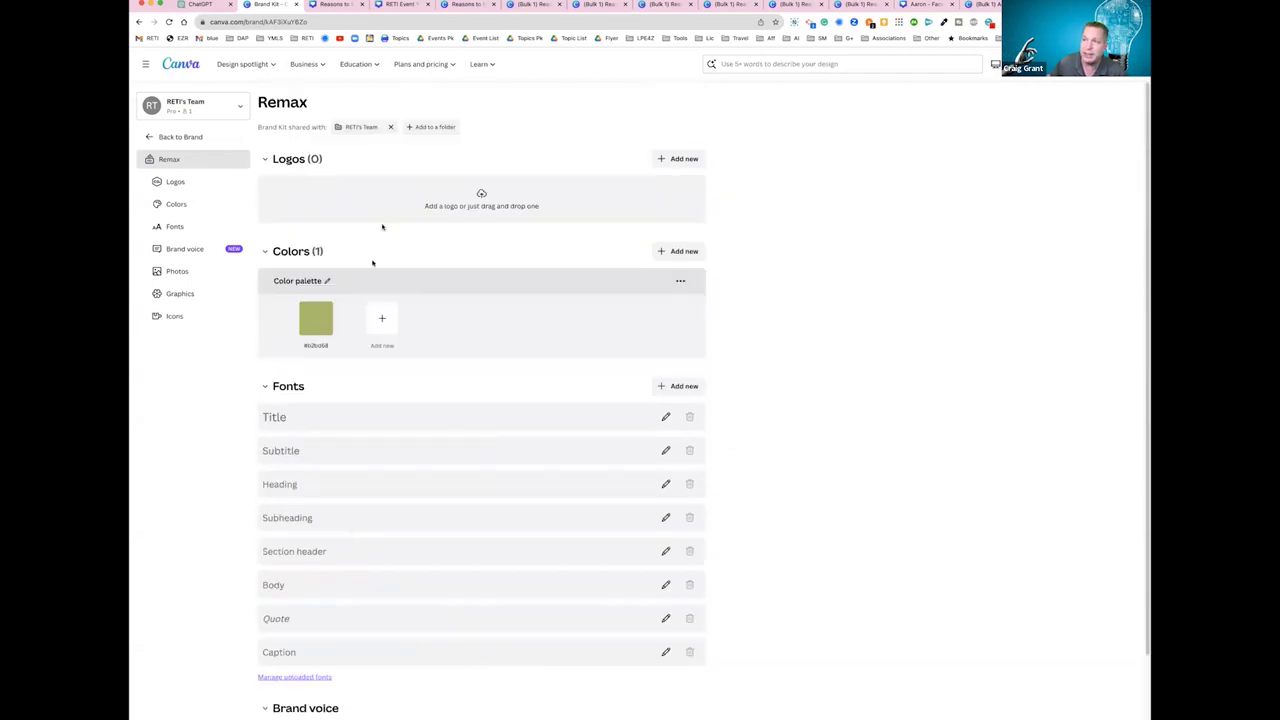